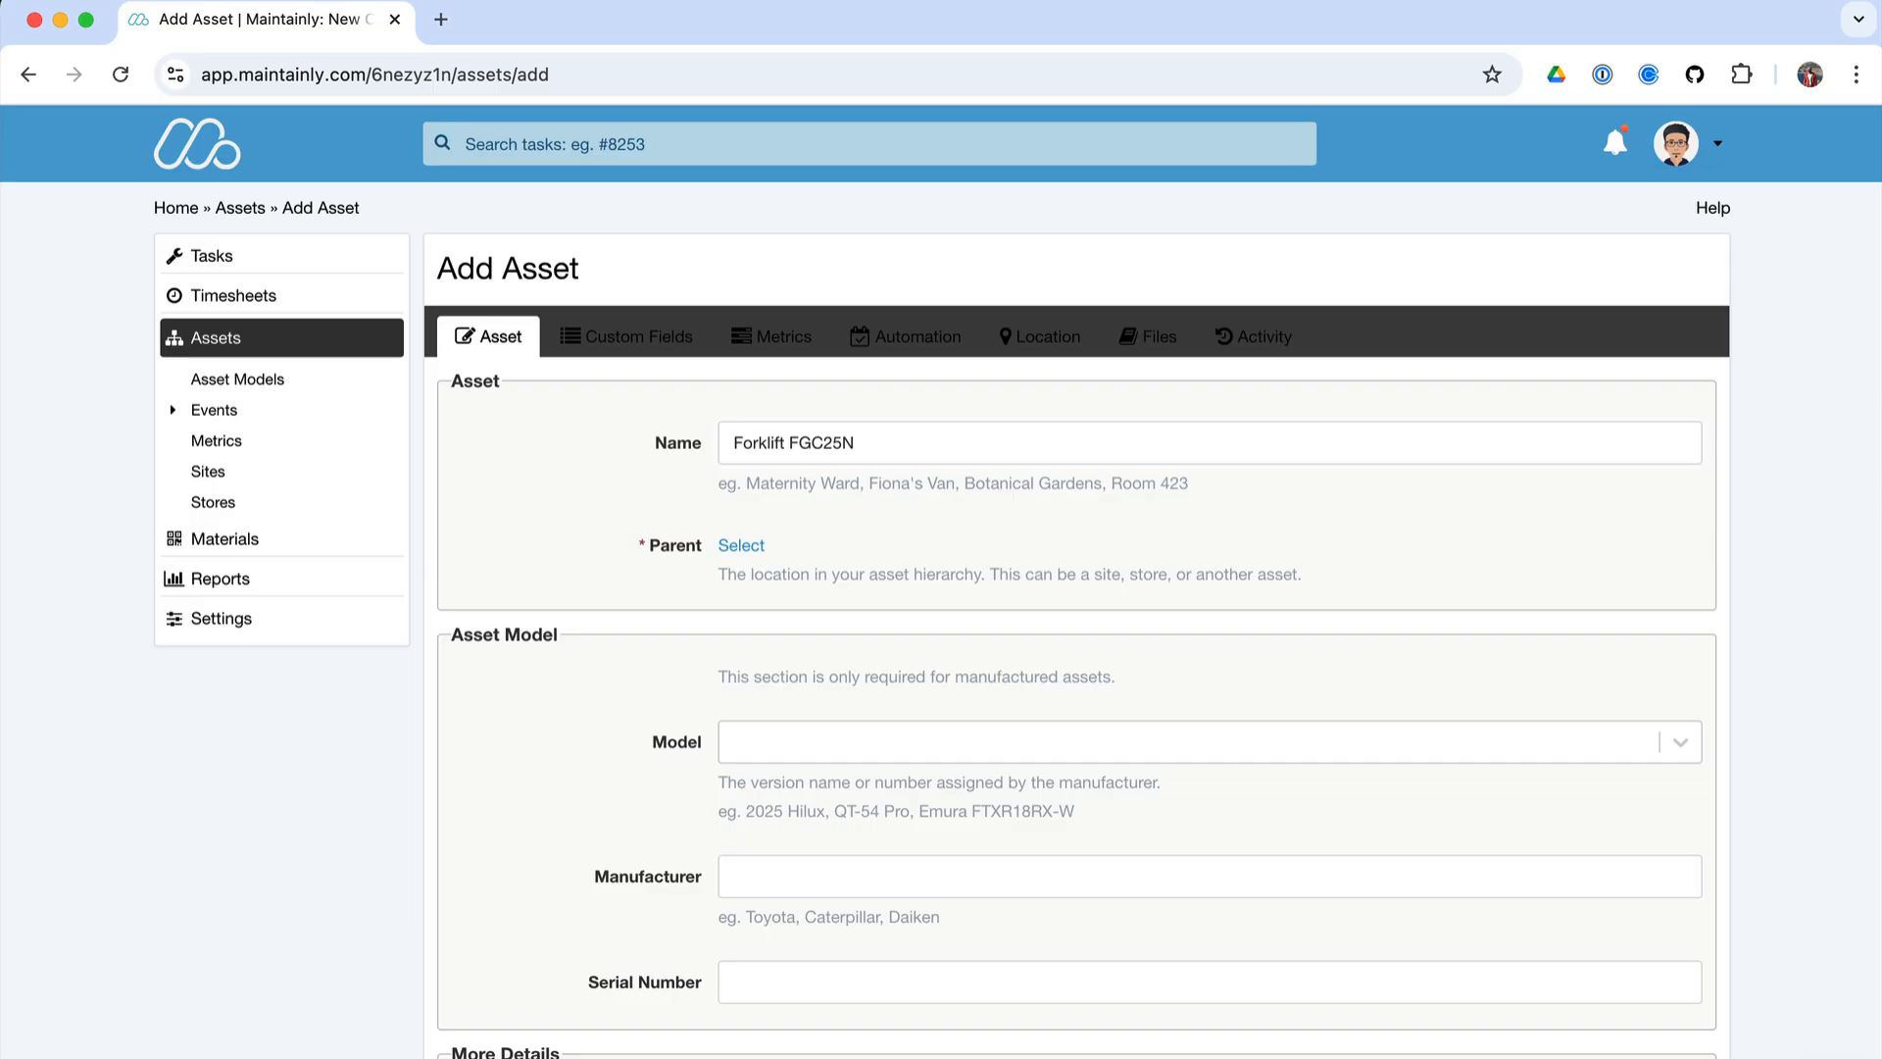
# - Search the help centre for "import", look through the Asset import article, and return to the new asset form
pyautogui.click(1713, 209)
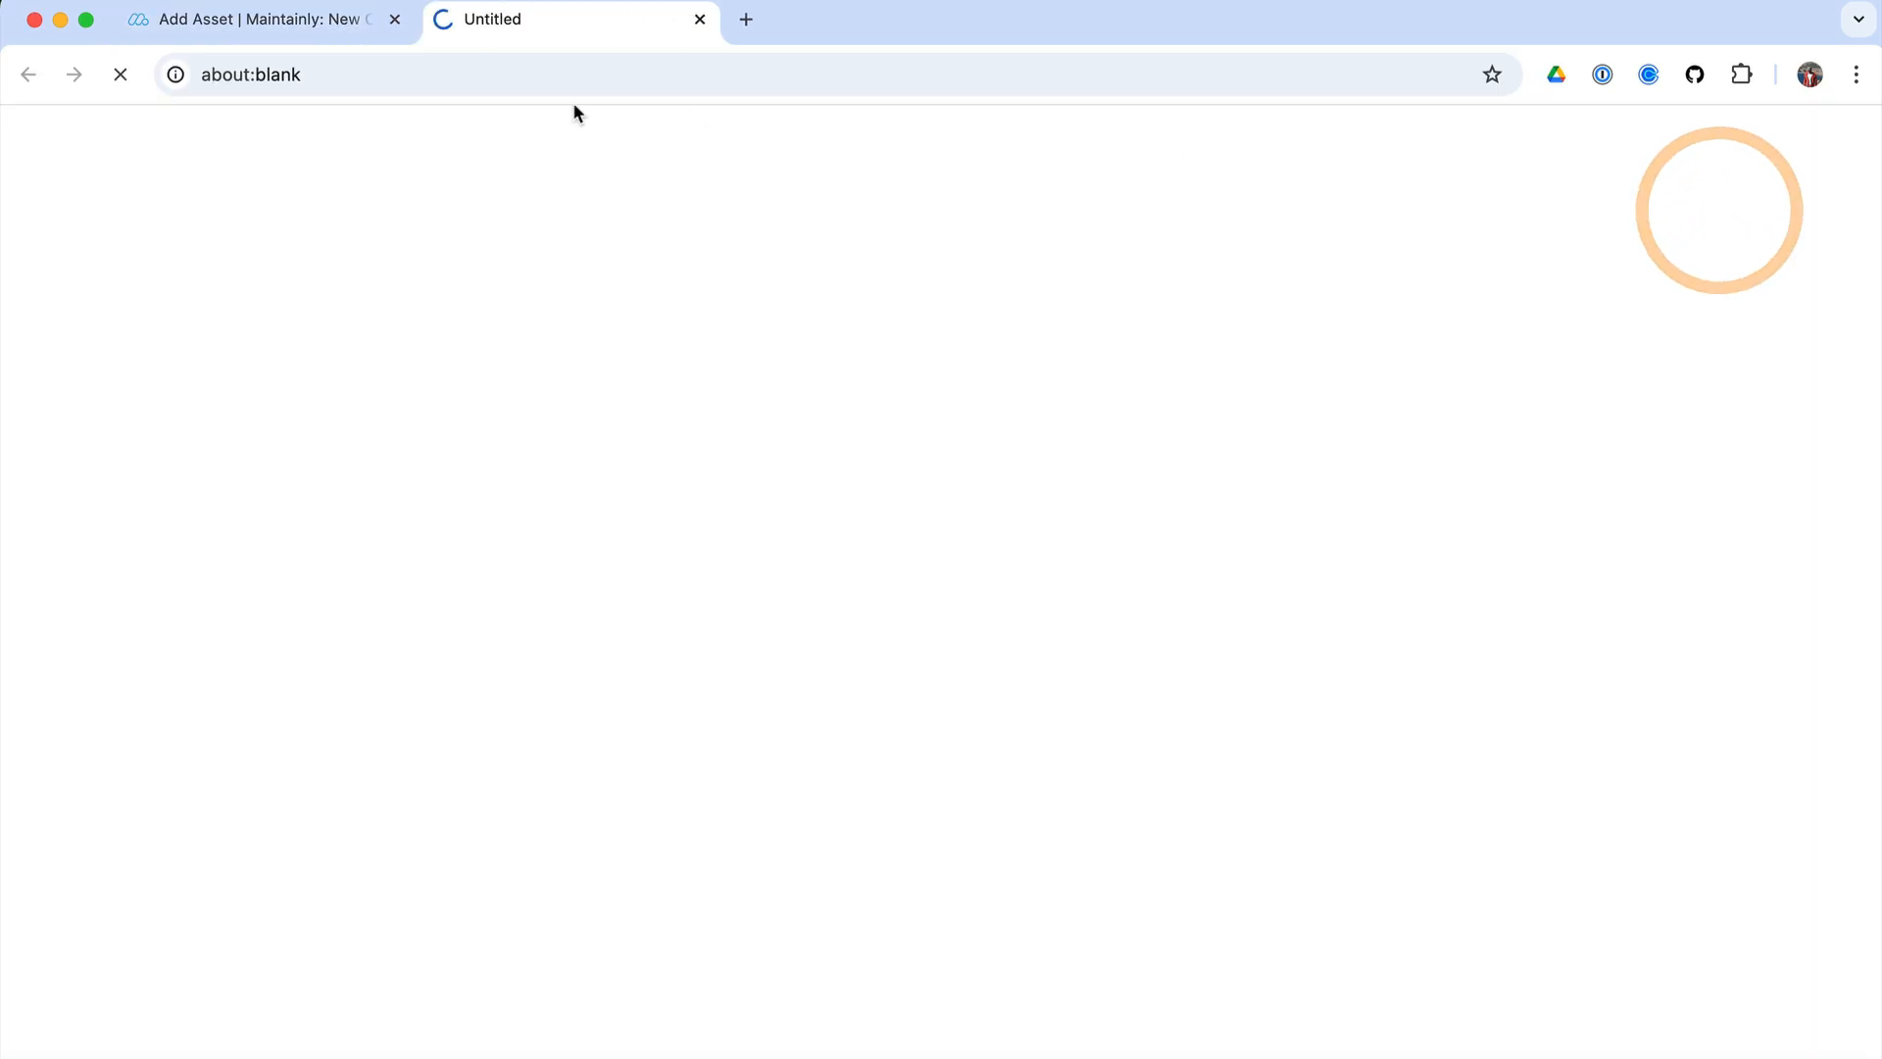
pyautogui.click(548, 359)
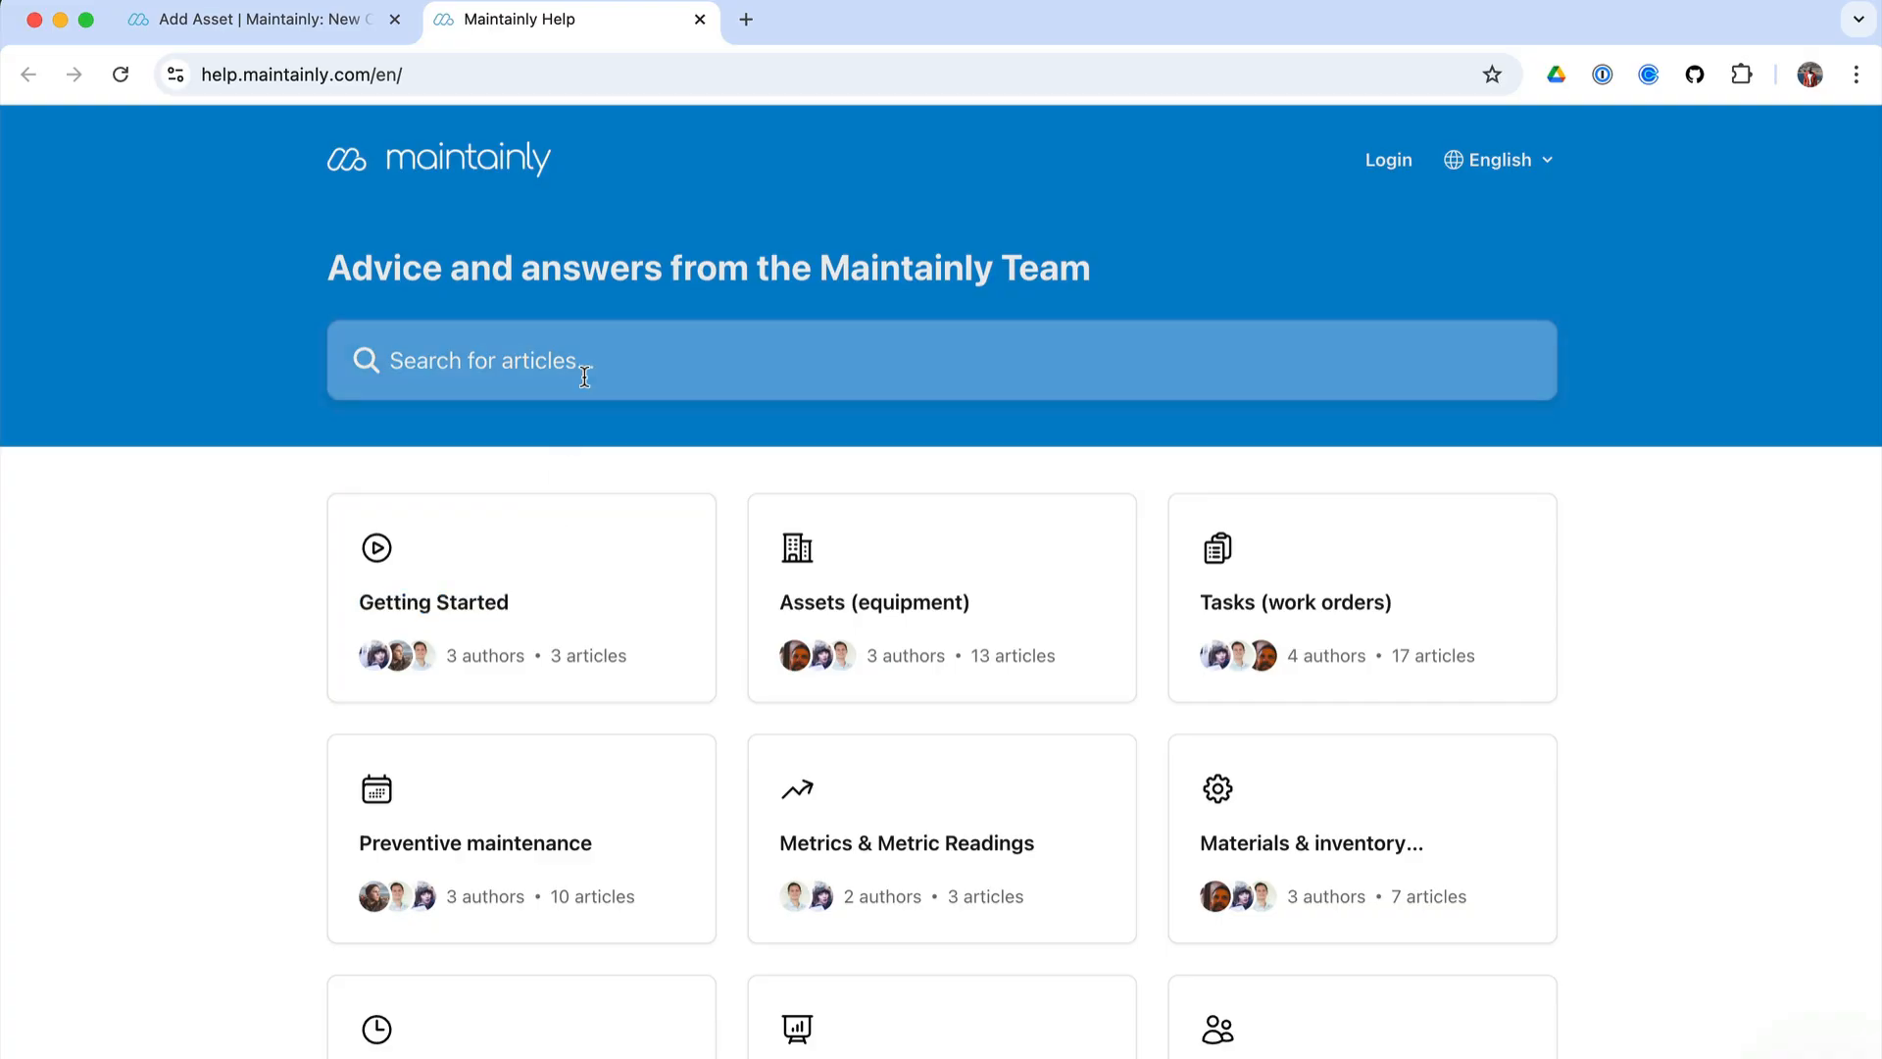
pyautogui.write('import')
pyautogui.click(443, 593)
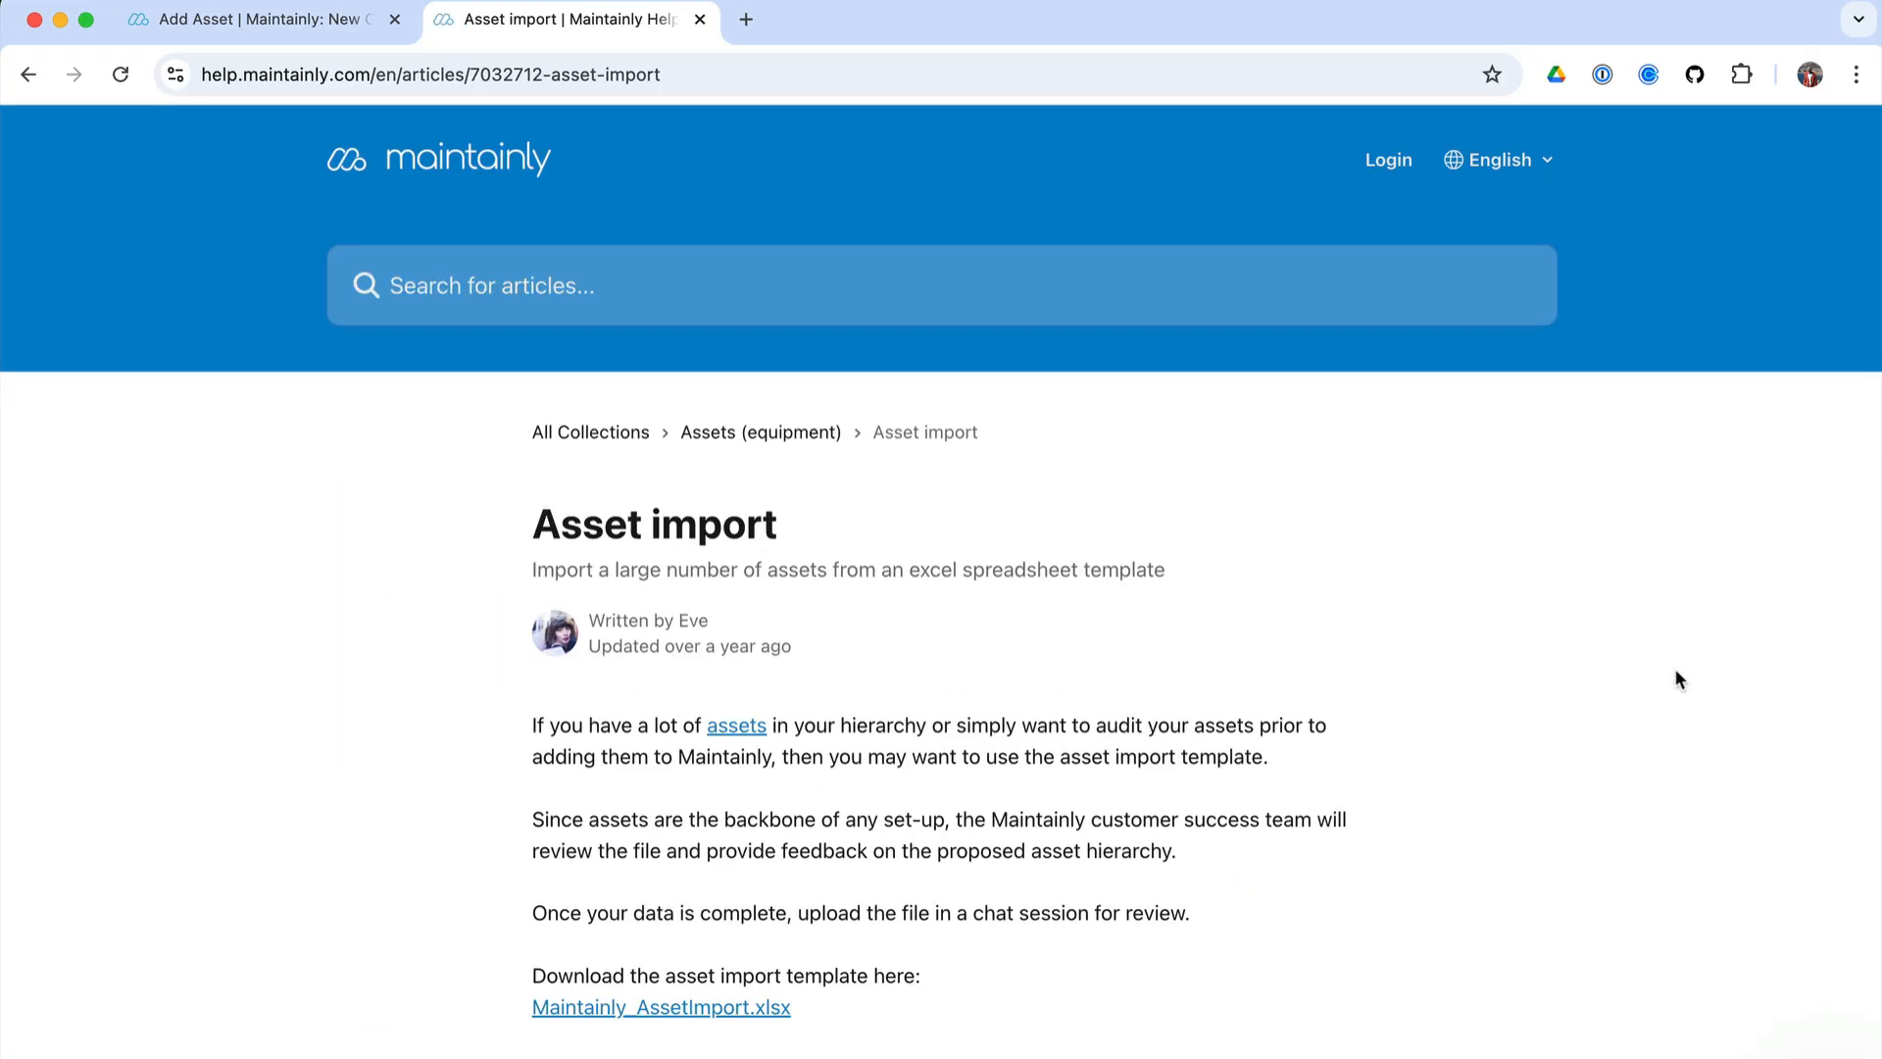
pyautogui.scroll(-2, 1674, 669)
pyautogui.scroll(2, 1674, 670)
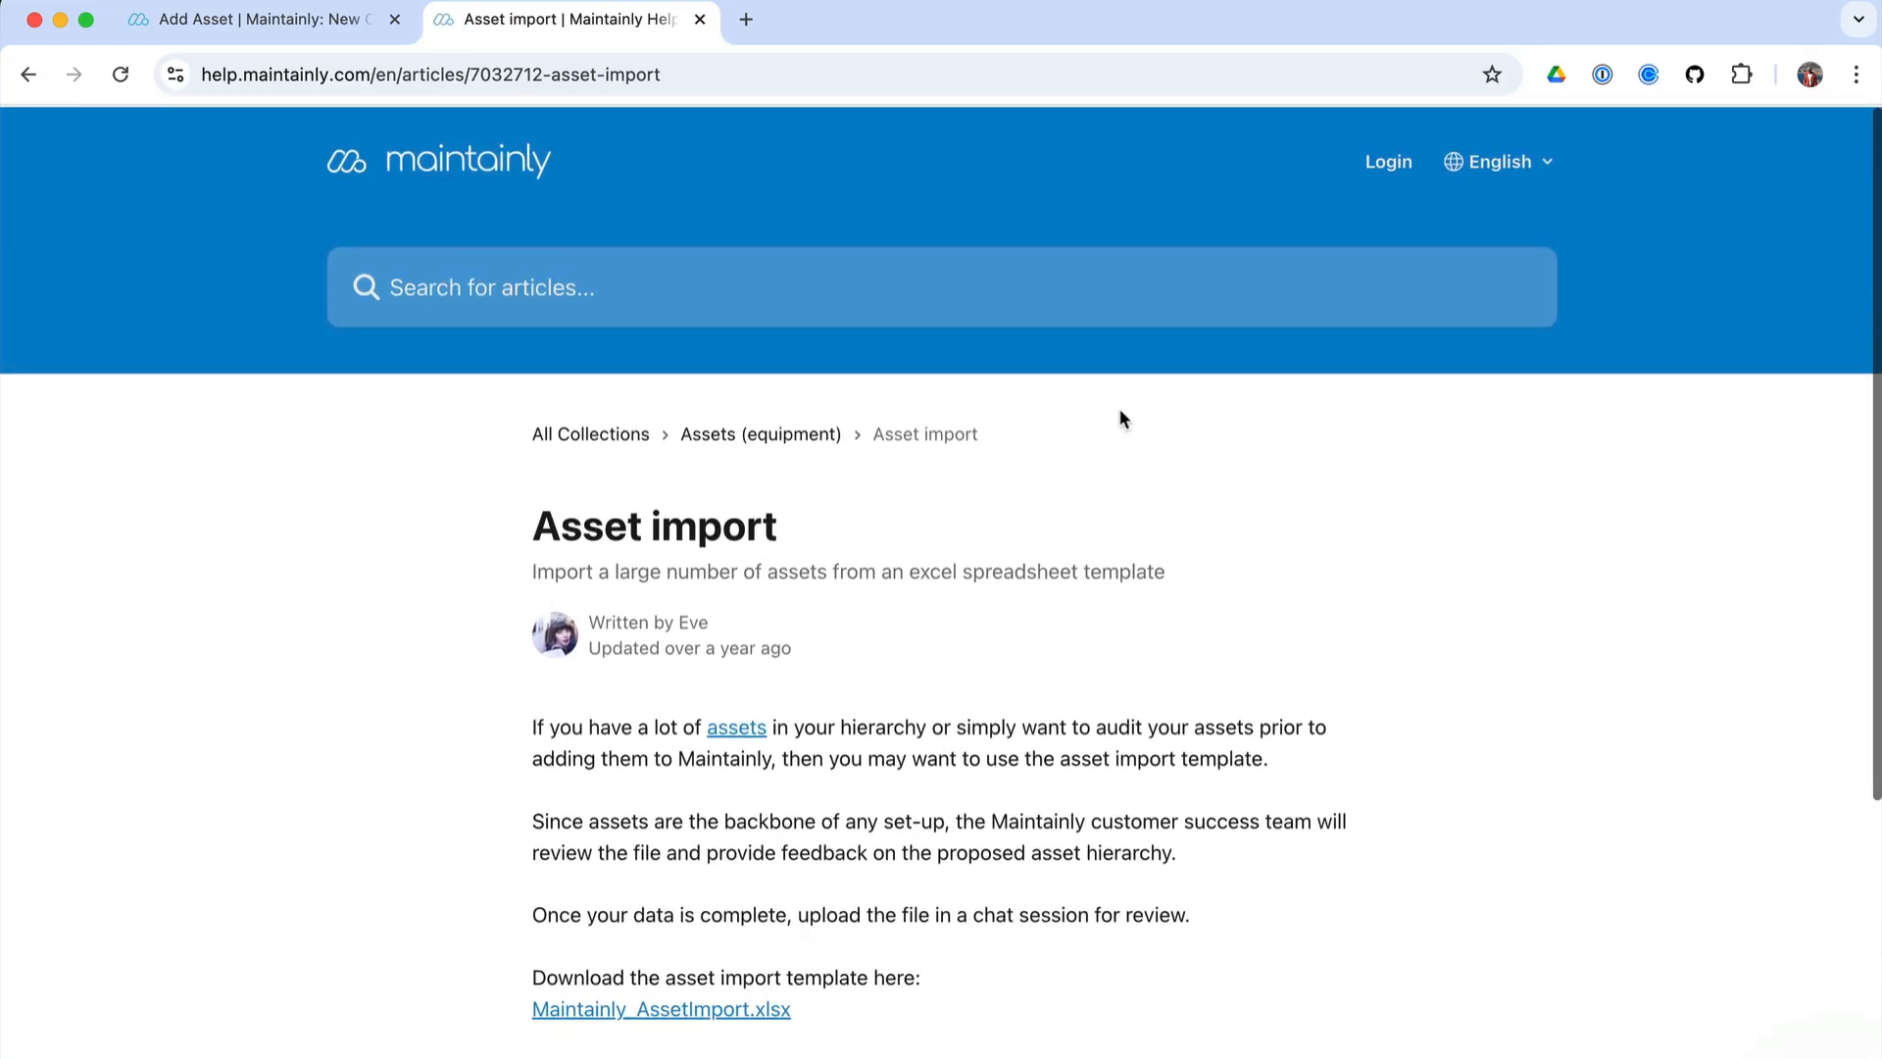
pyautogui.click(699, 20)
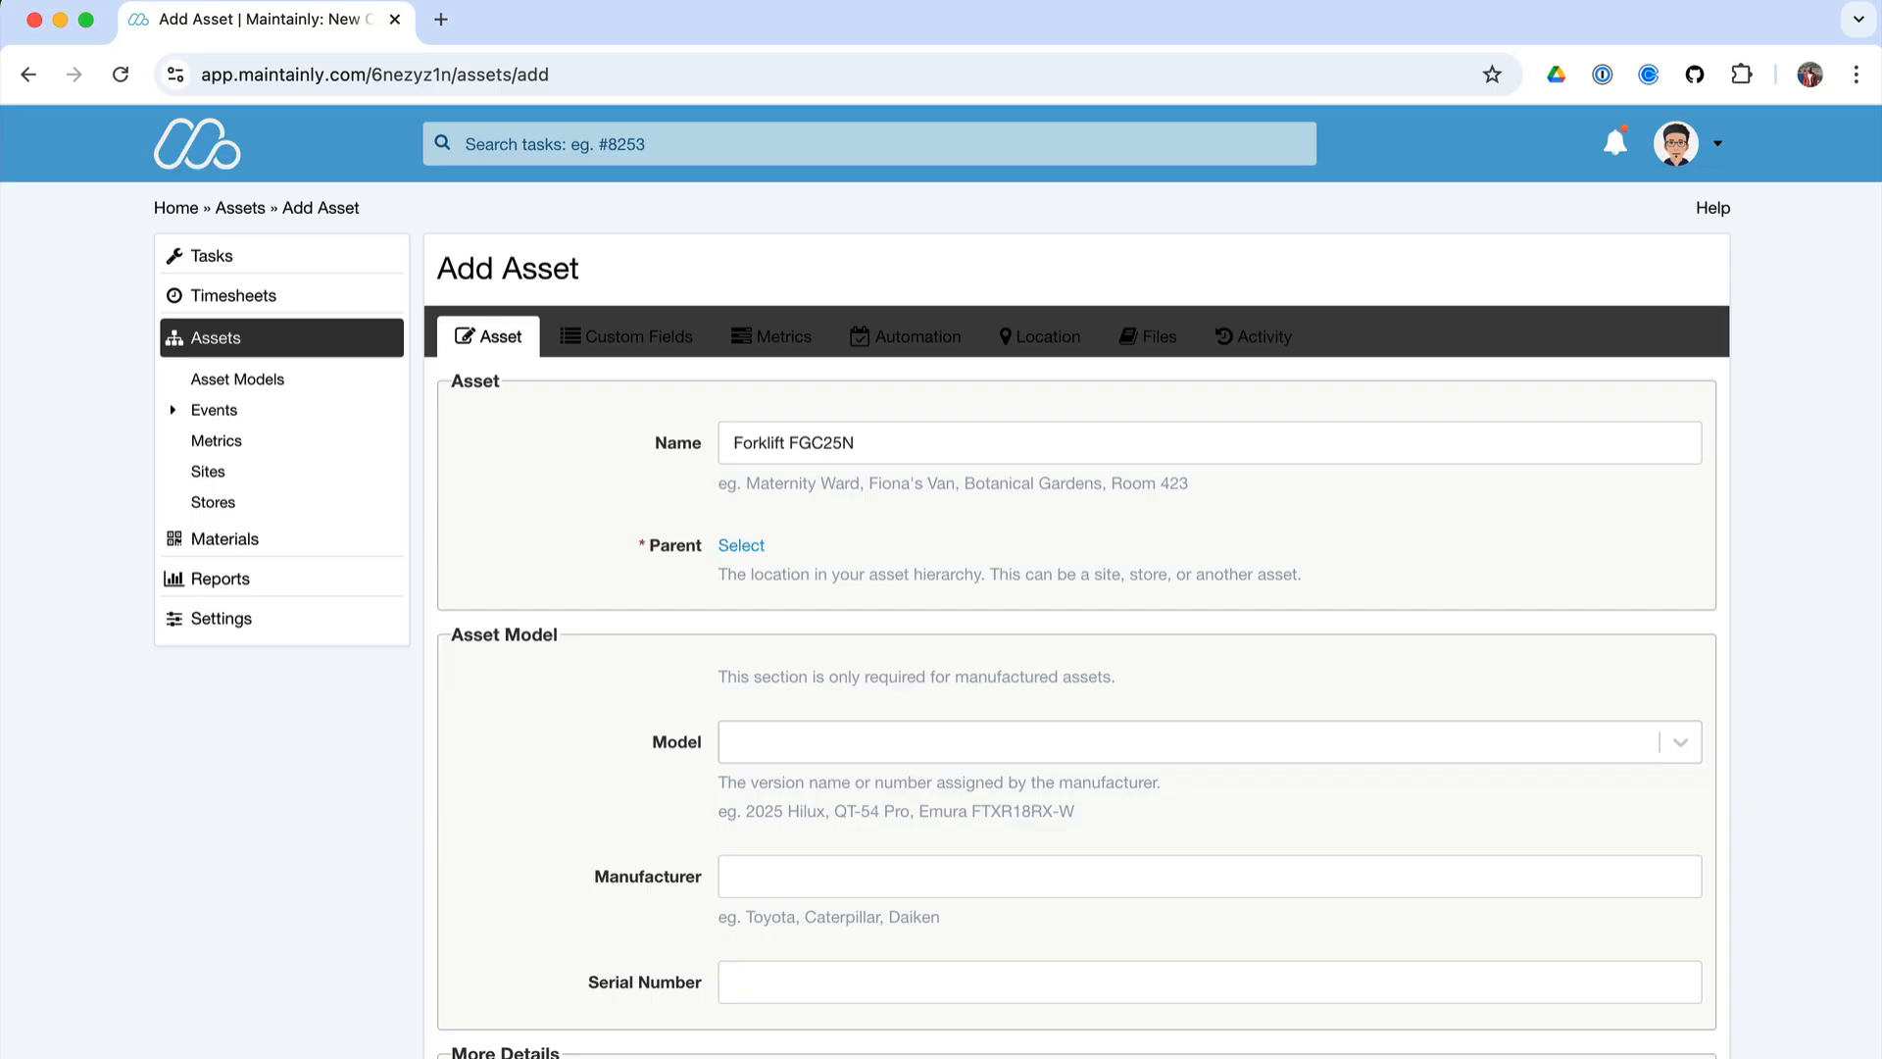
# - Create a site named "My first site" and set it as the forklift's parent, keeping the forklift as a top level asset
pyautogui.click(755, 545)
pyautogui.click(692, 286)
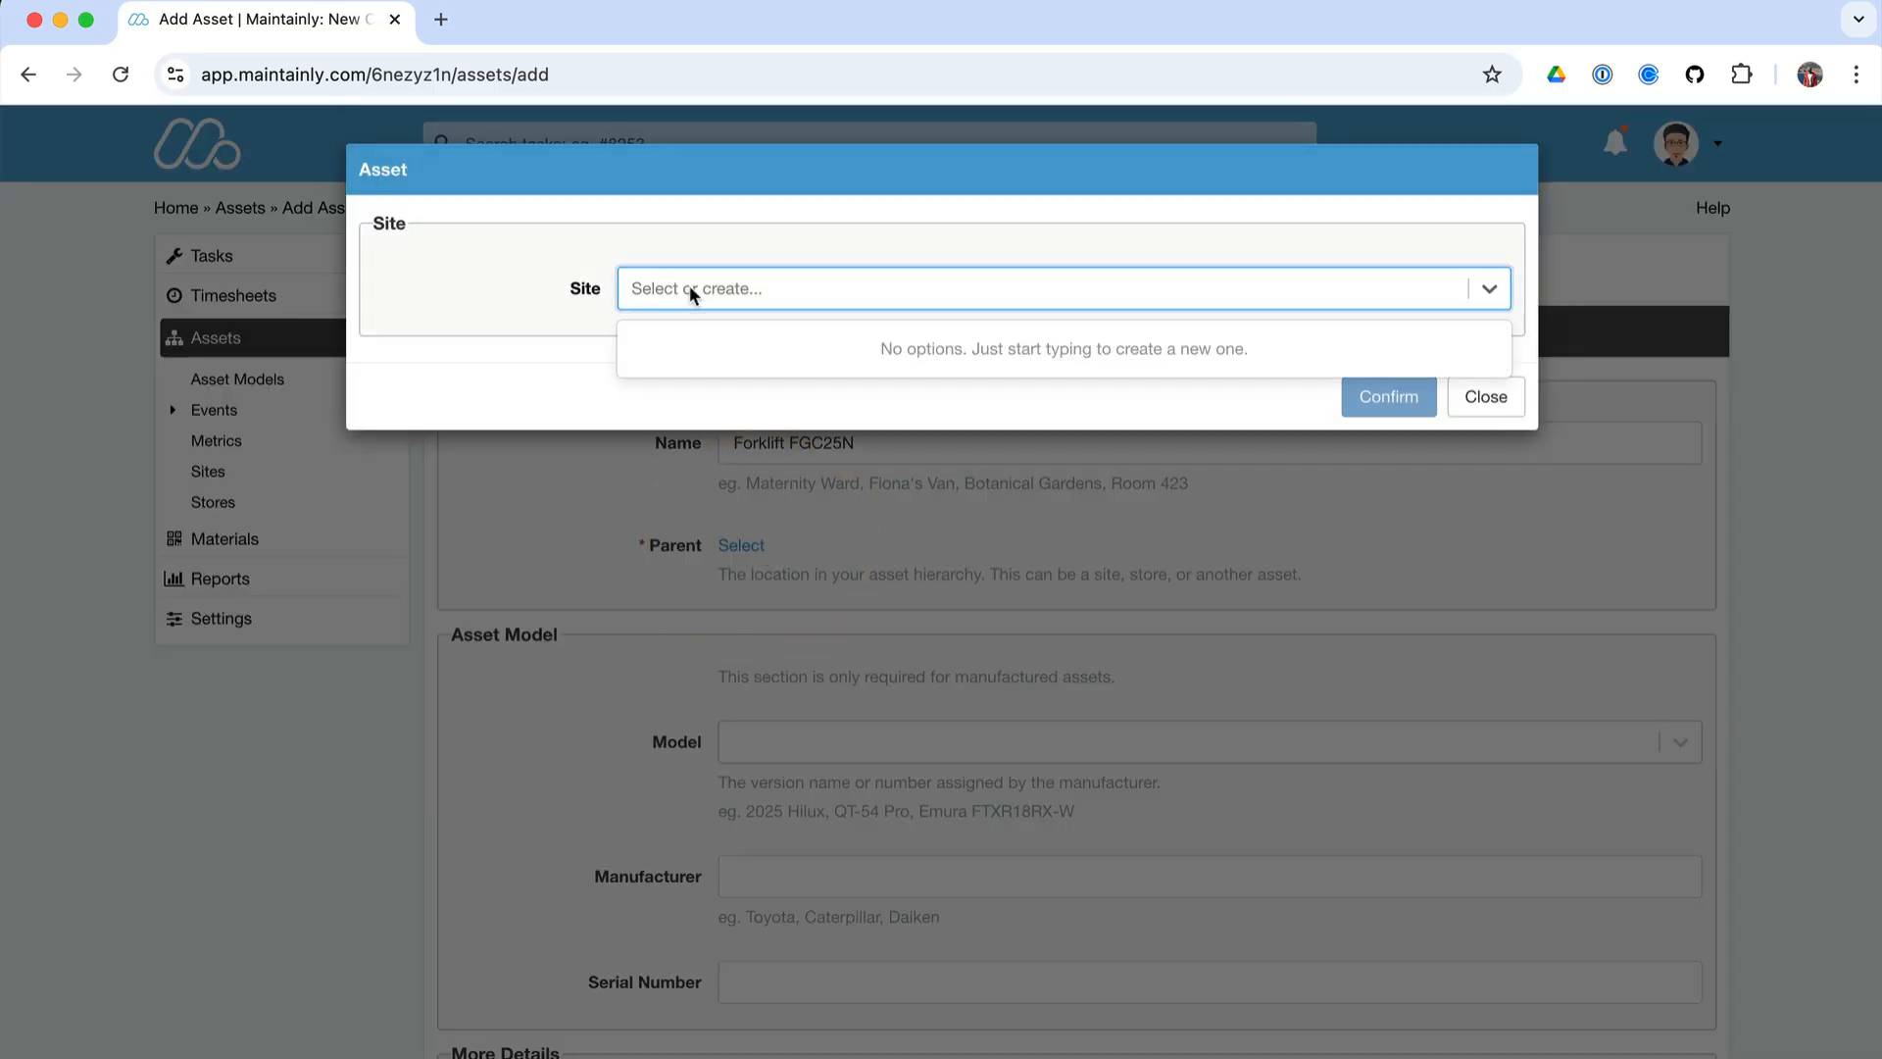
pyautogui.write('My first site')
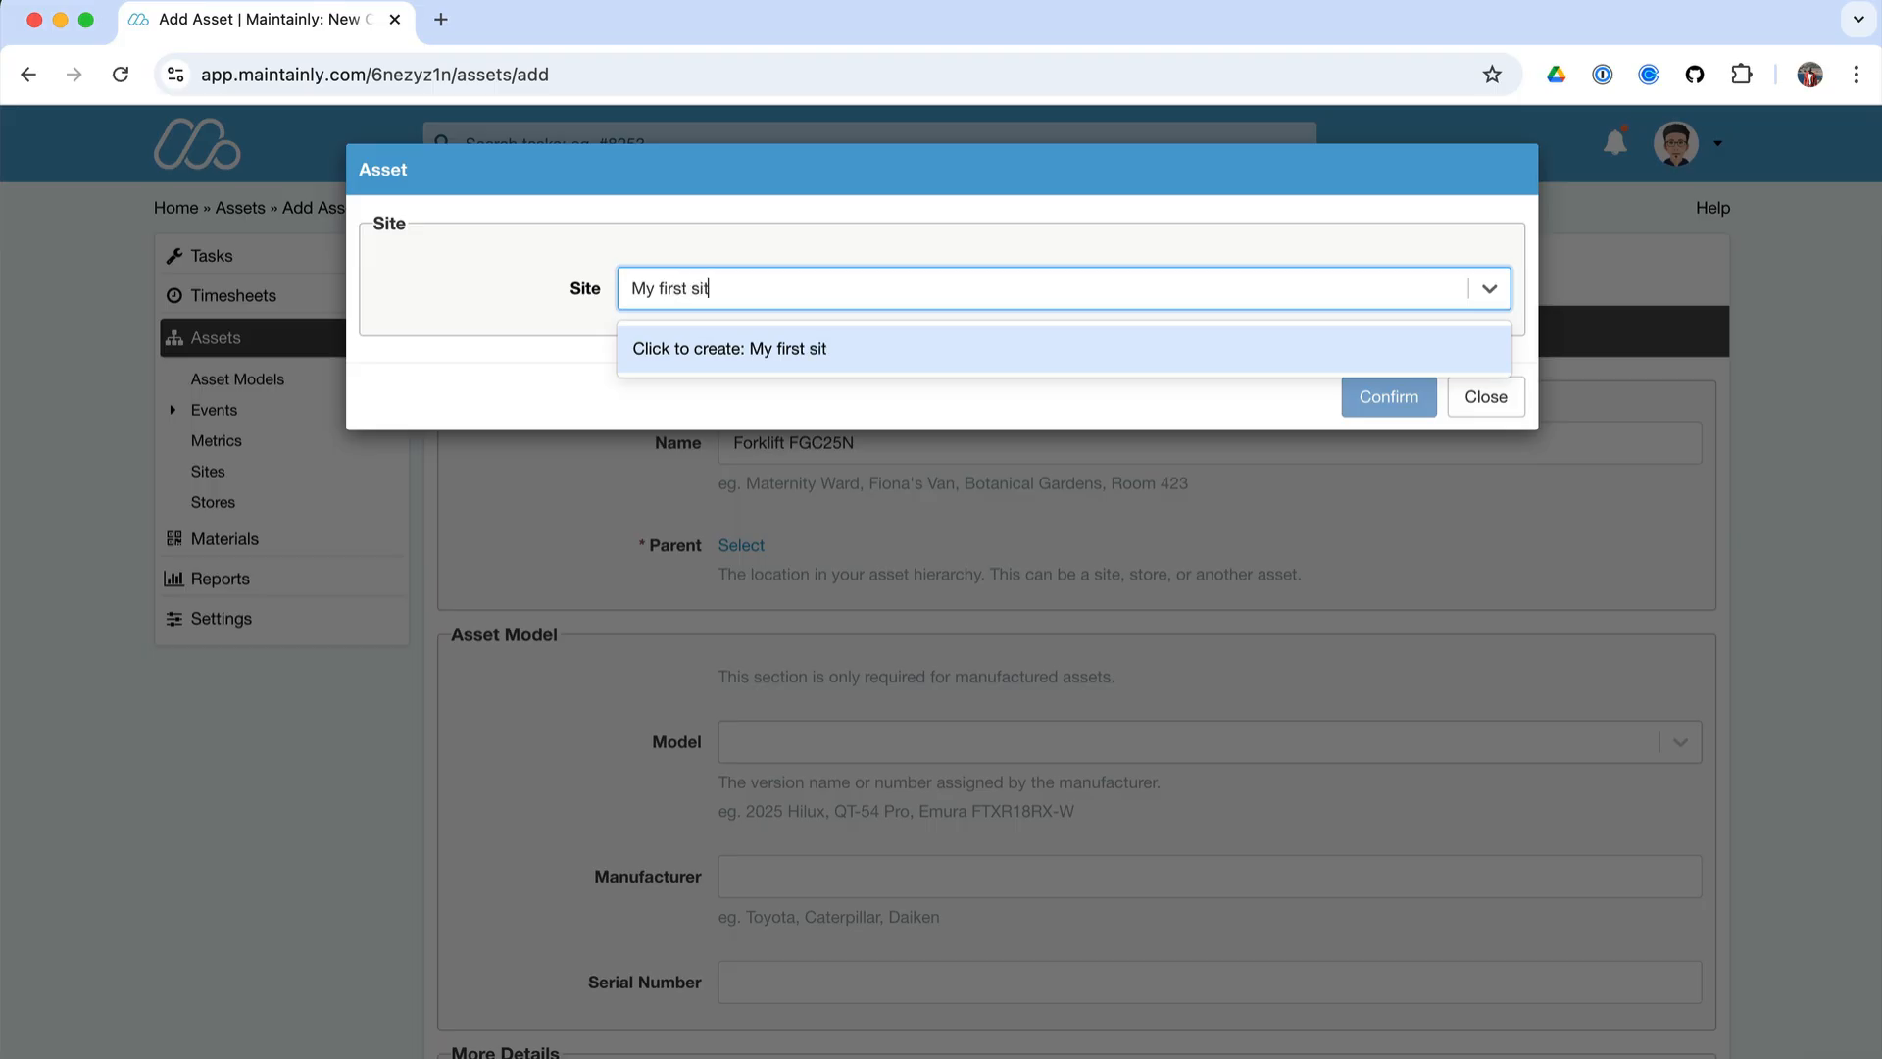
pyautogui.click(657, 358)
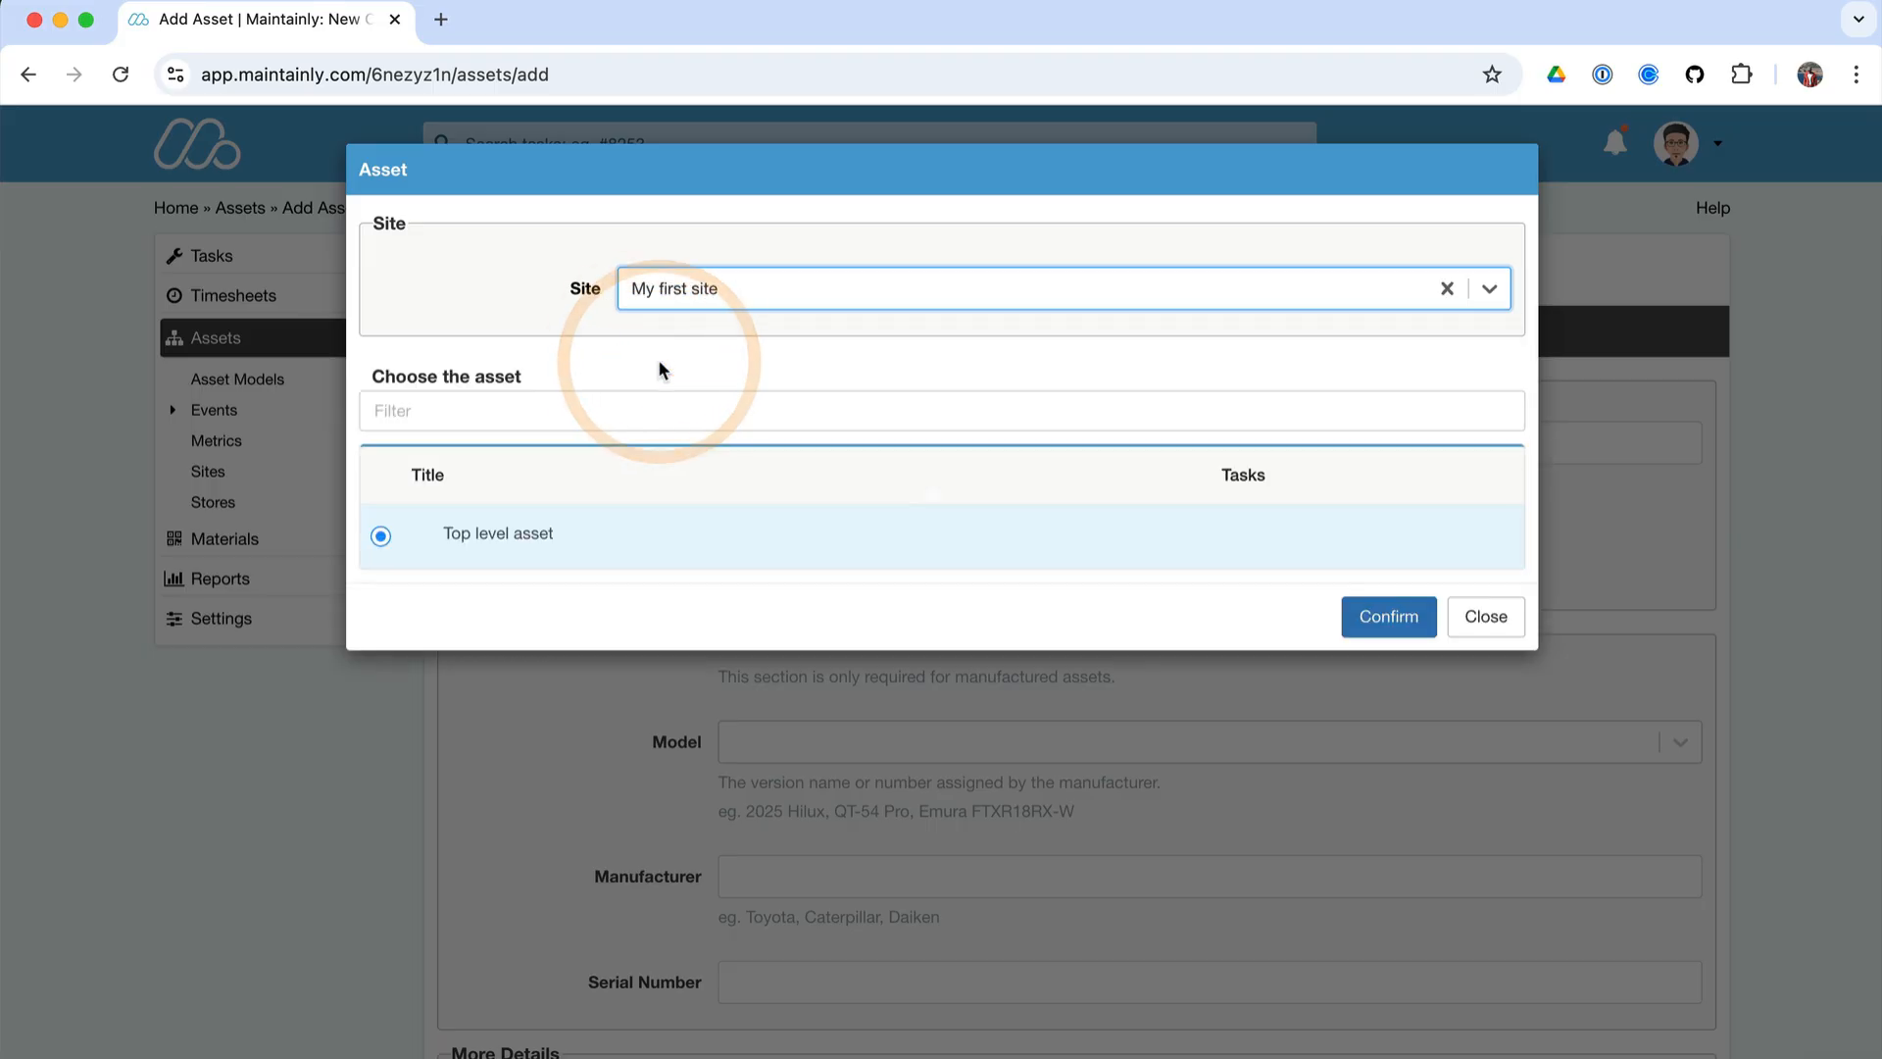
pyautogui.click(1415, 630)
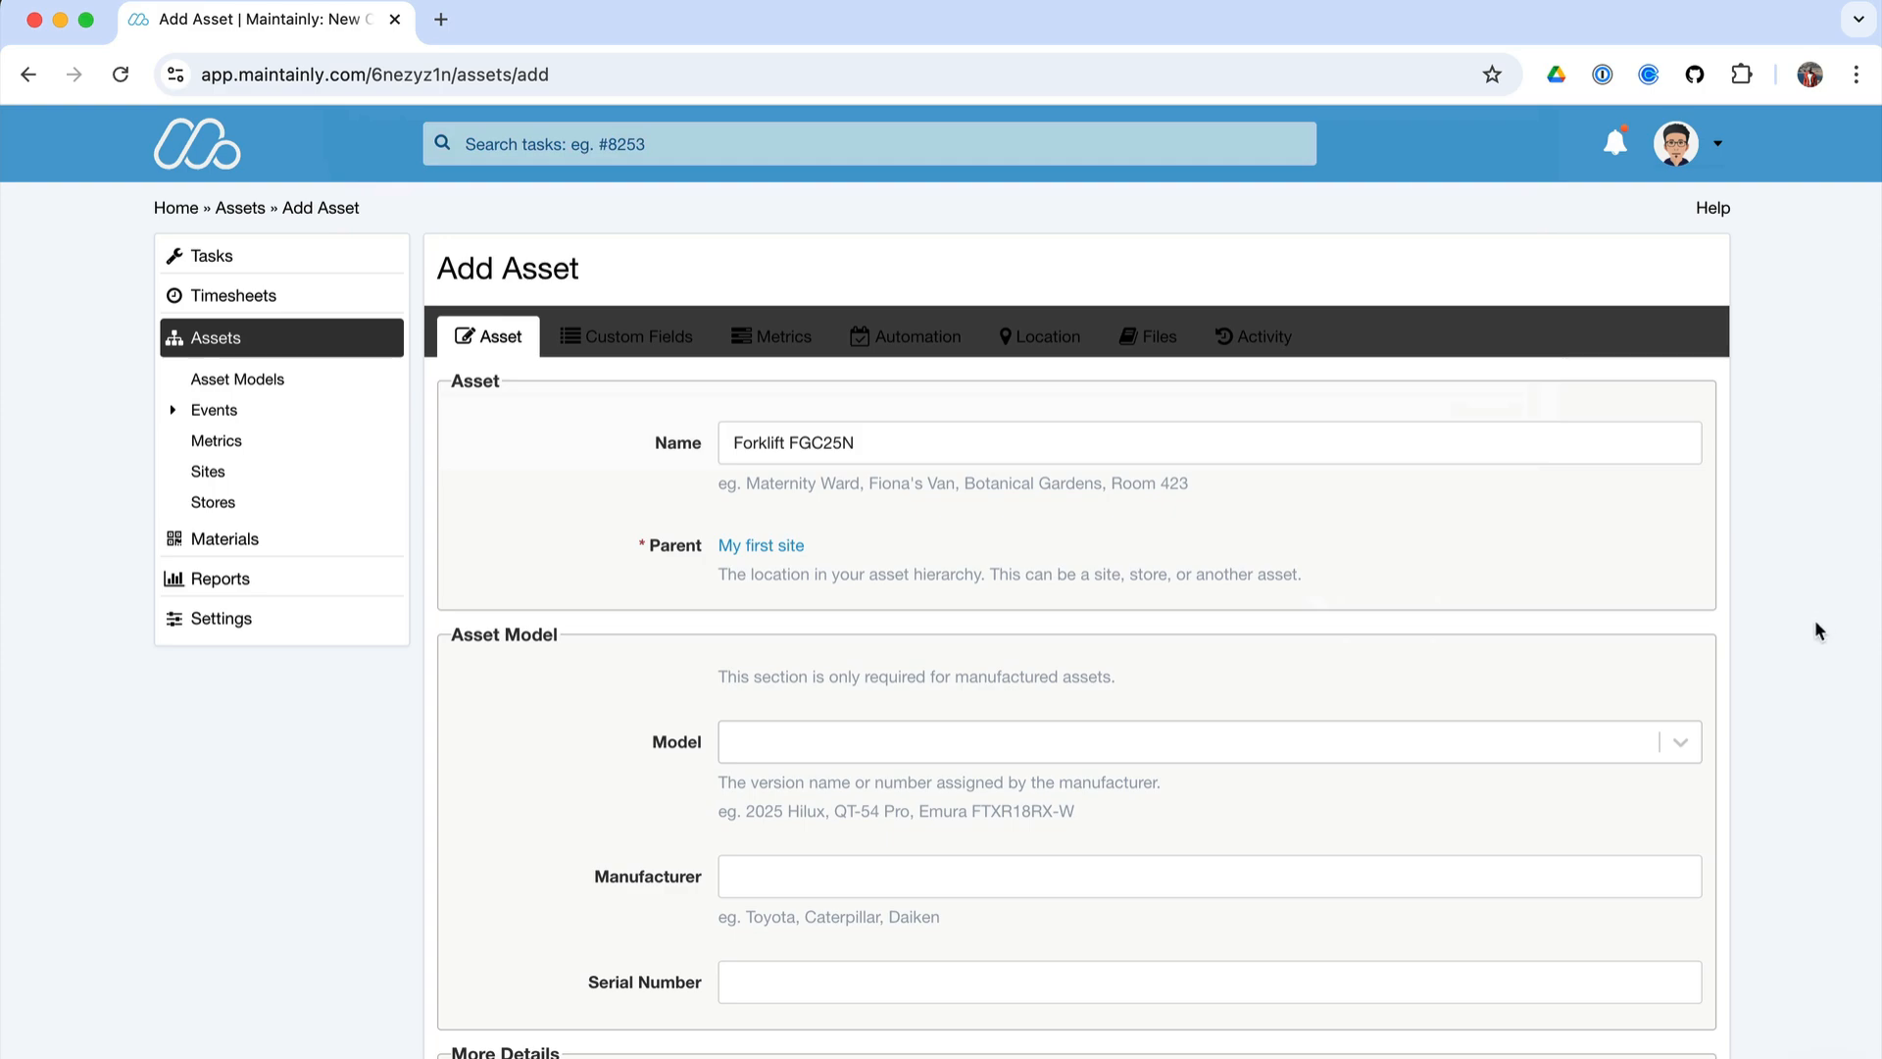
# - Save the Forklift FGC25N asset with its optional details left blank and open its record
pyautogui.scroll(-5, 1814, 619)
pyautogui.scroll(-4, 1814, 627)
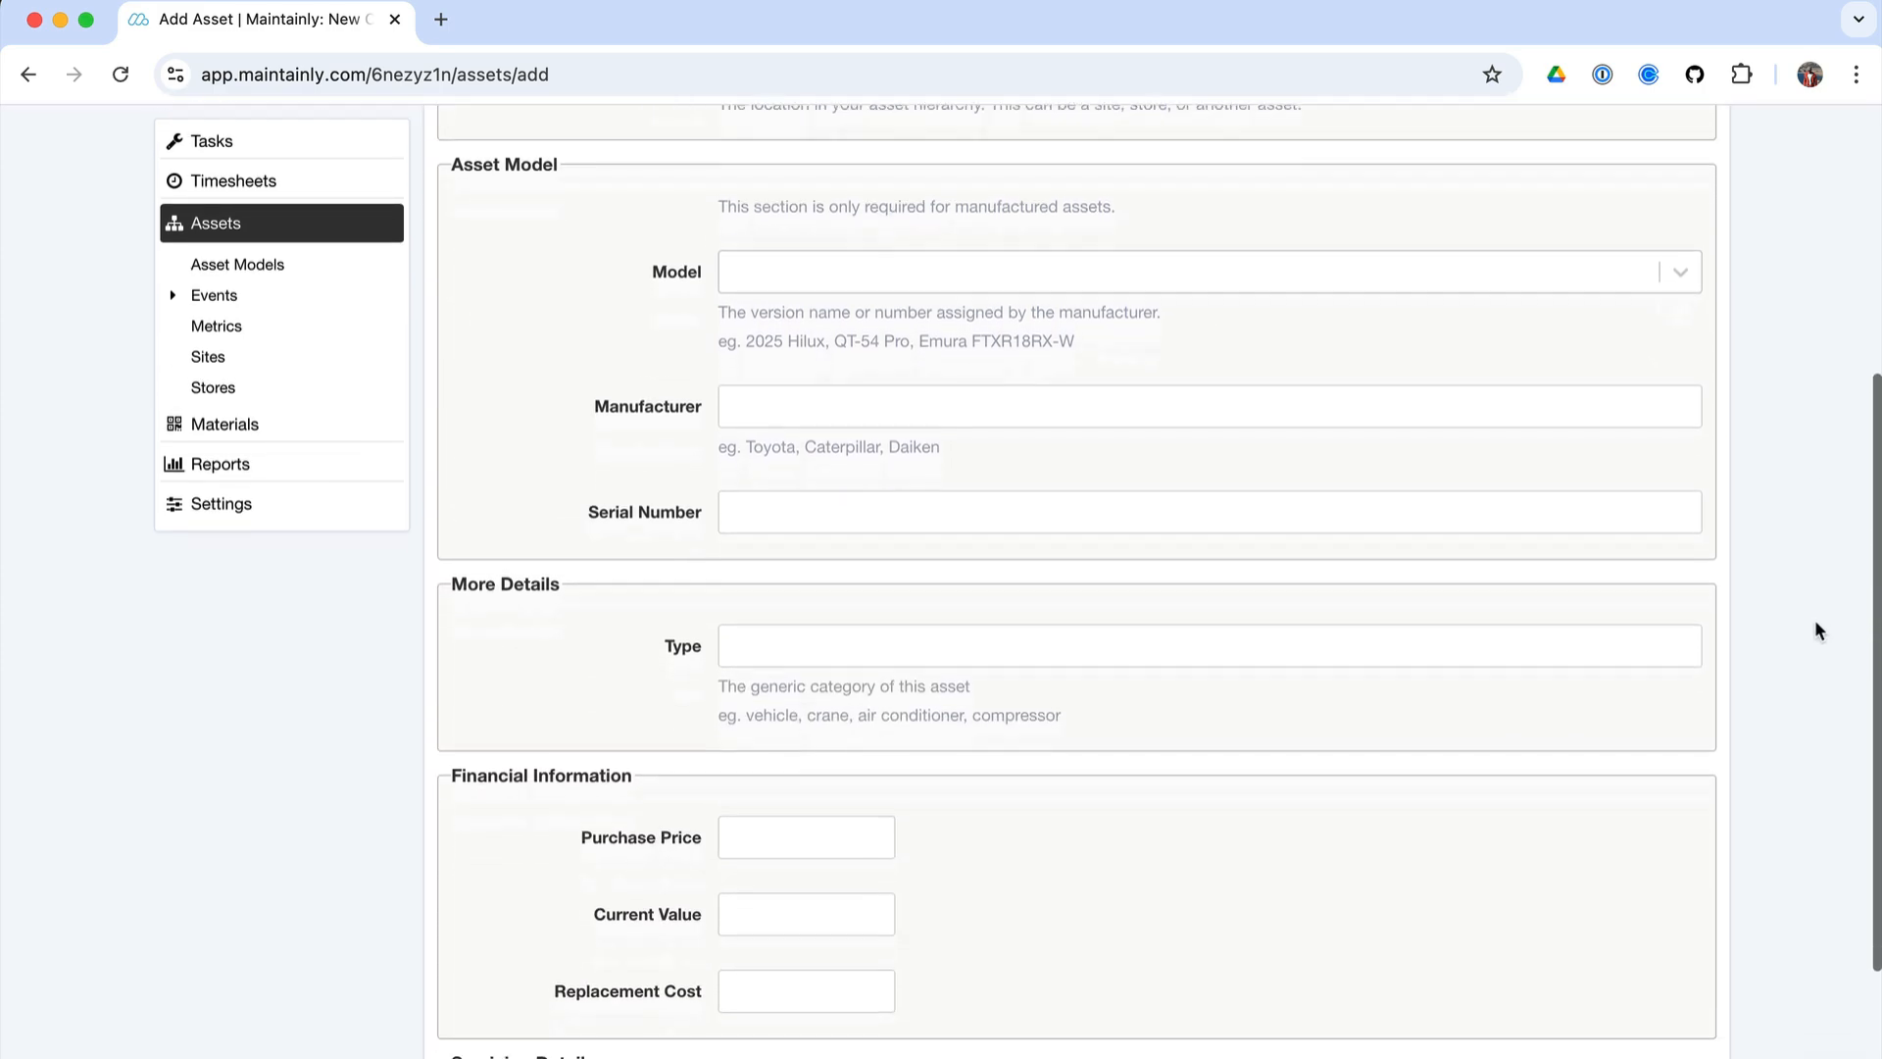
pyautogui.scroll(-1, 1814, 629)
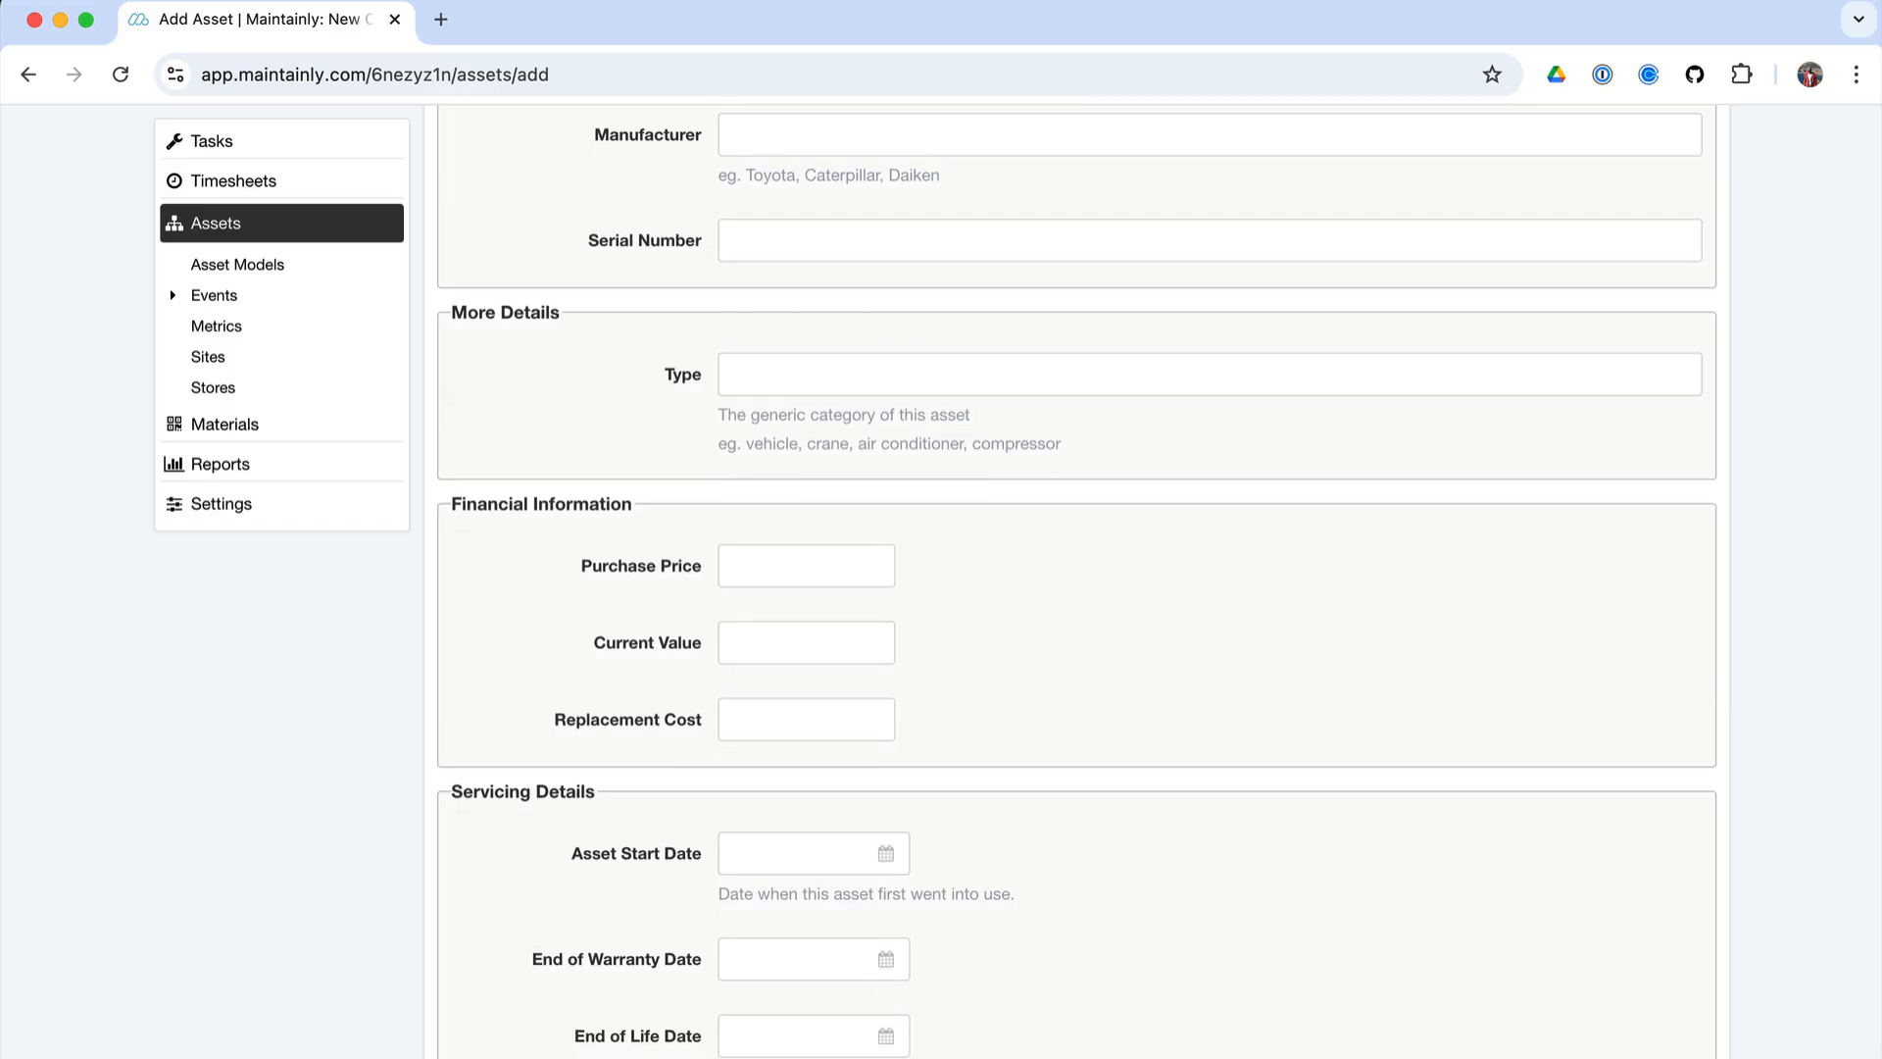
pyautogui.click(477, 1057)
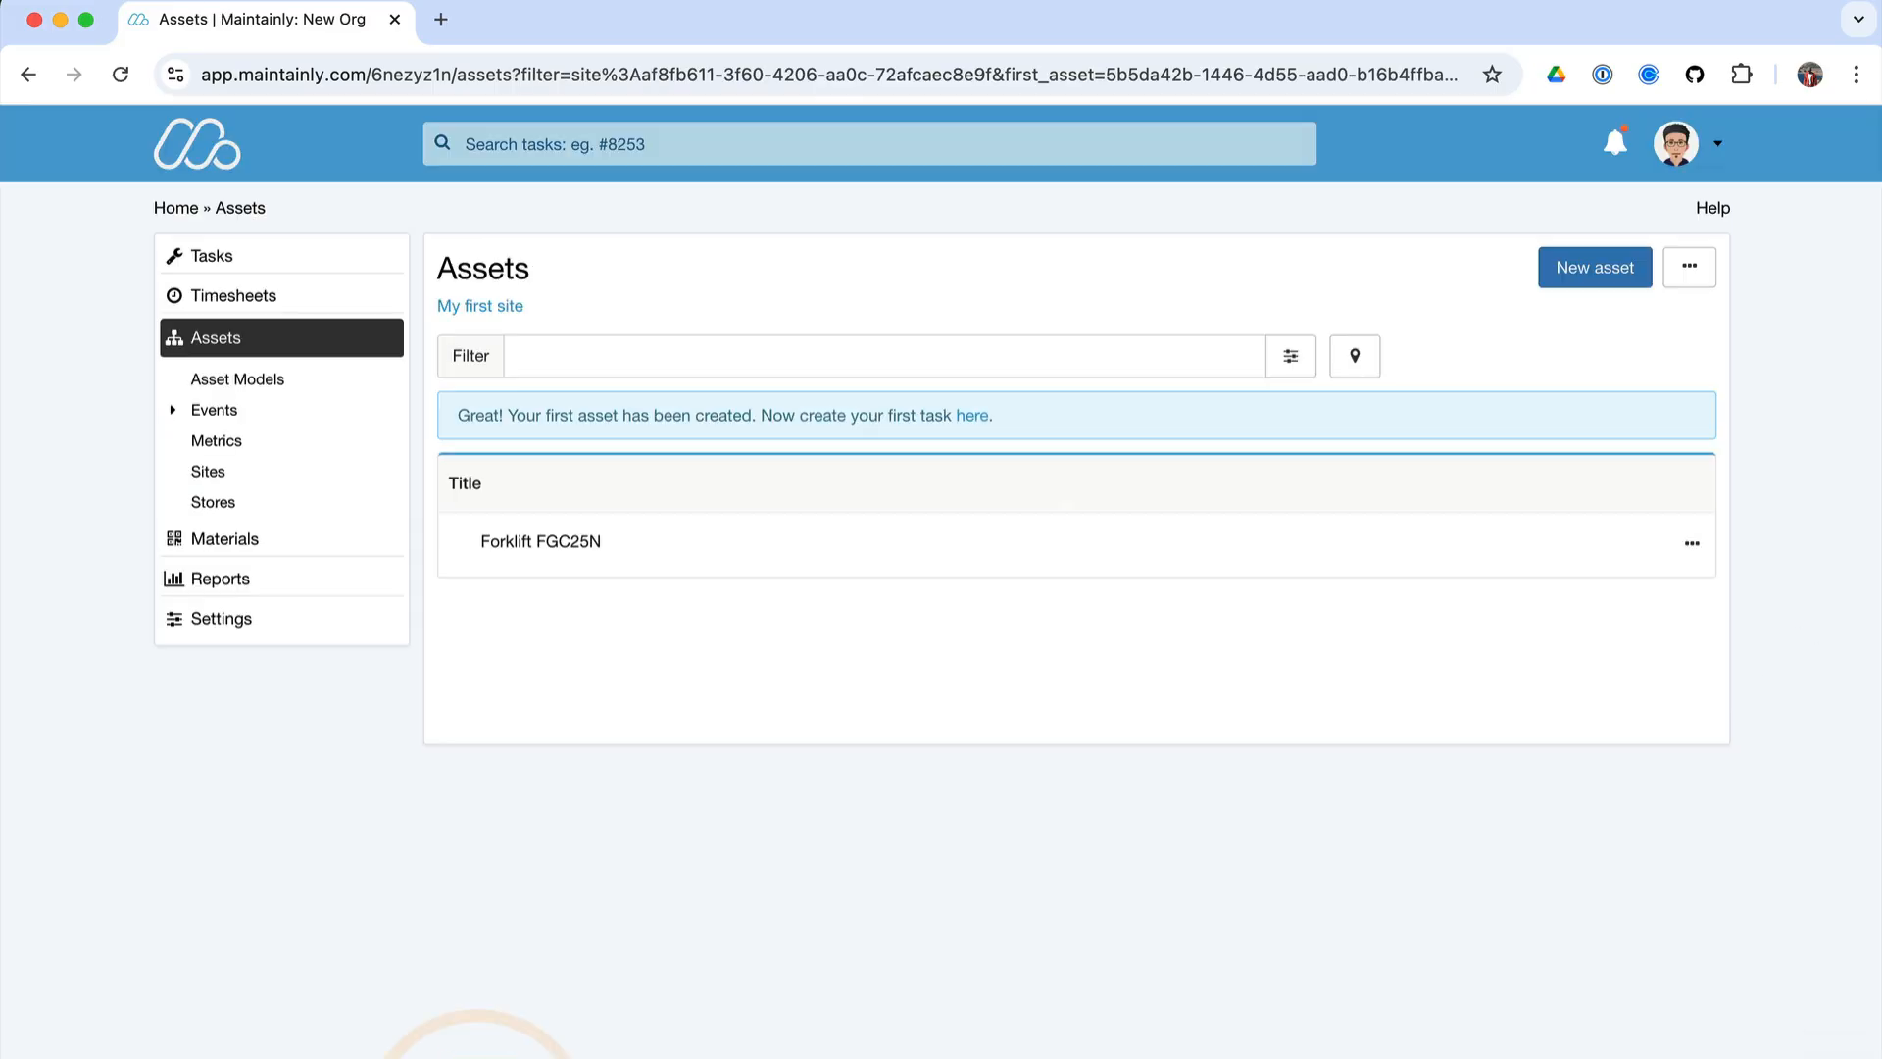
pyautogui.click(541, 542)
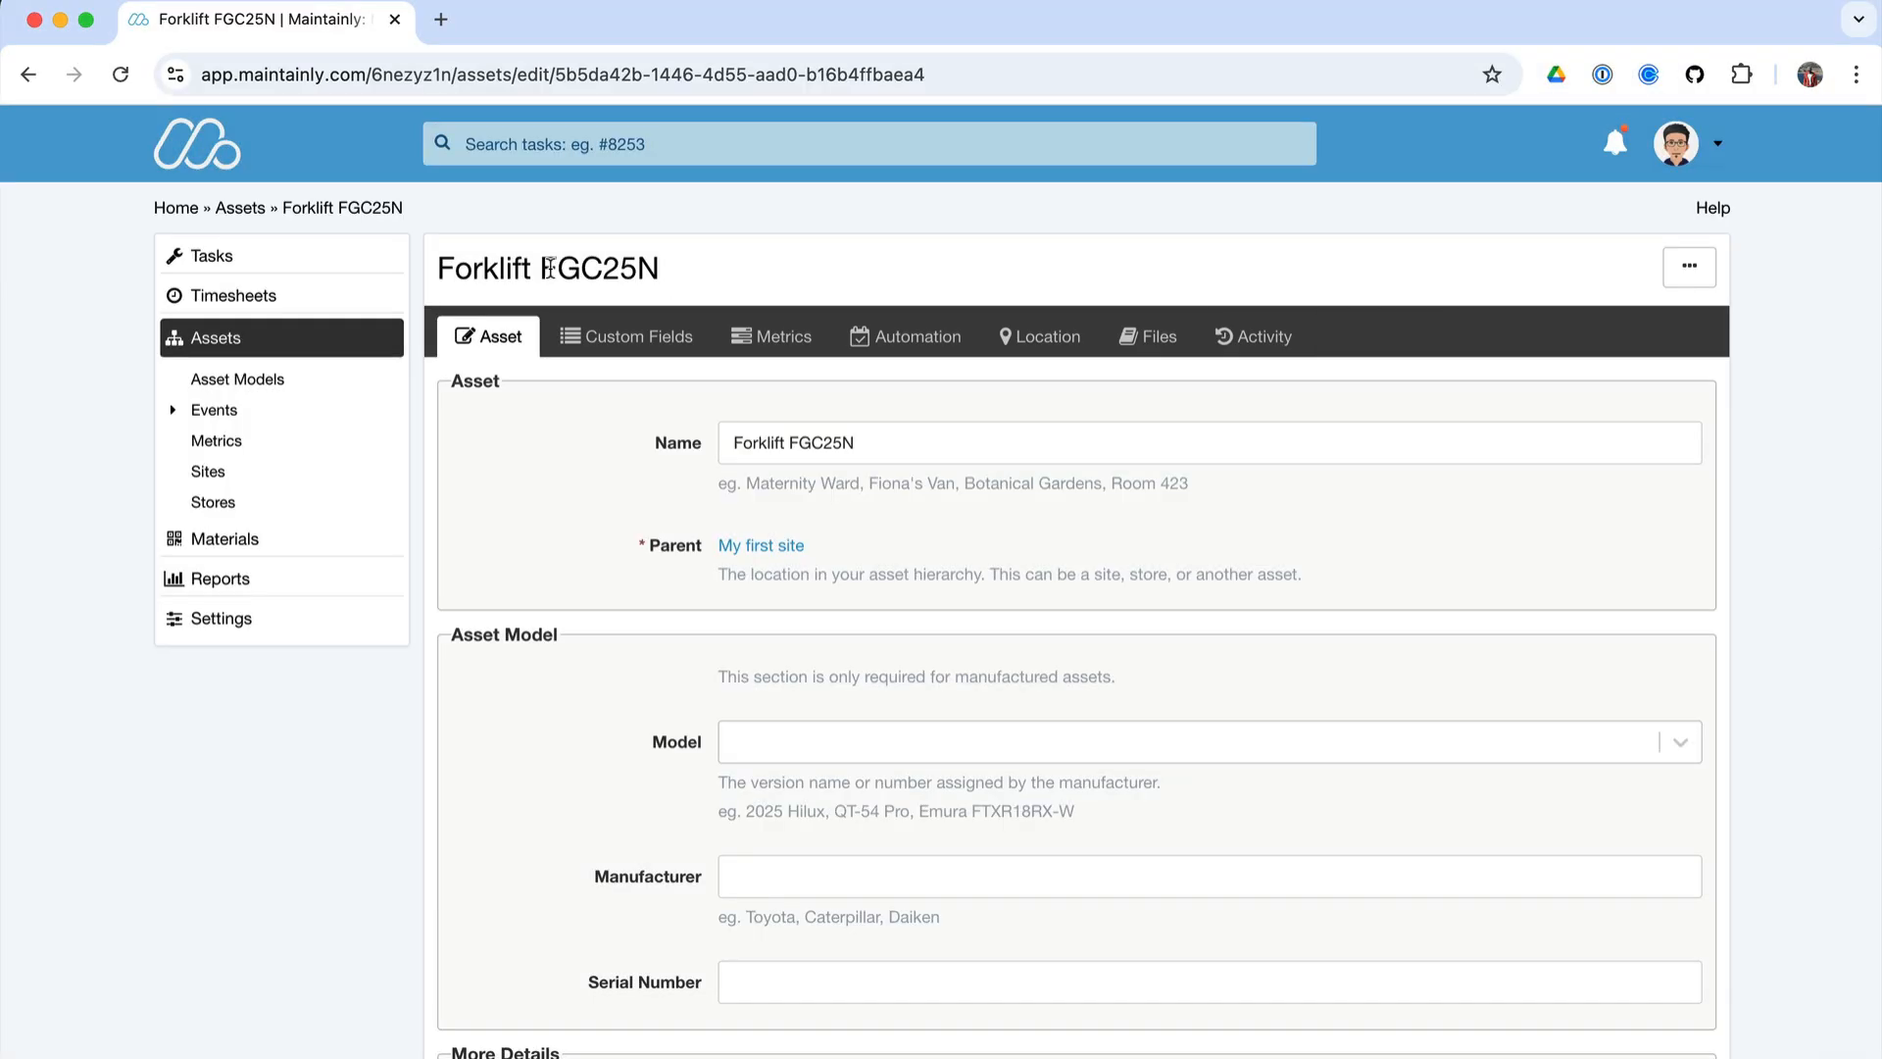
# - Start a new task for the Forklift FGC25N asset at My first site
pyautogui.click(212, 258)
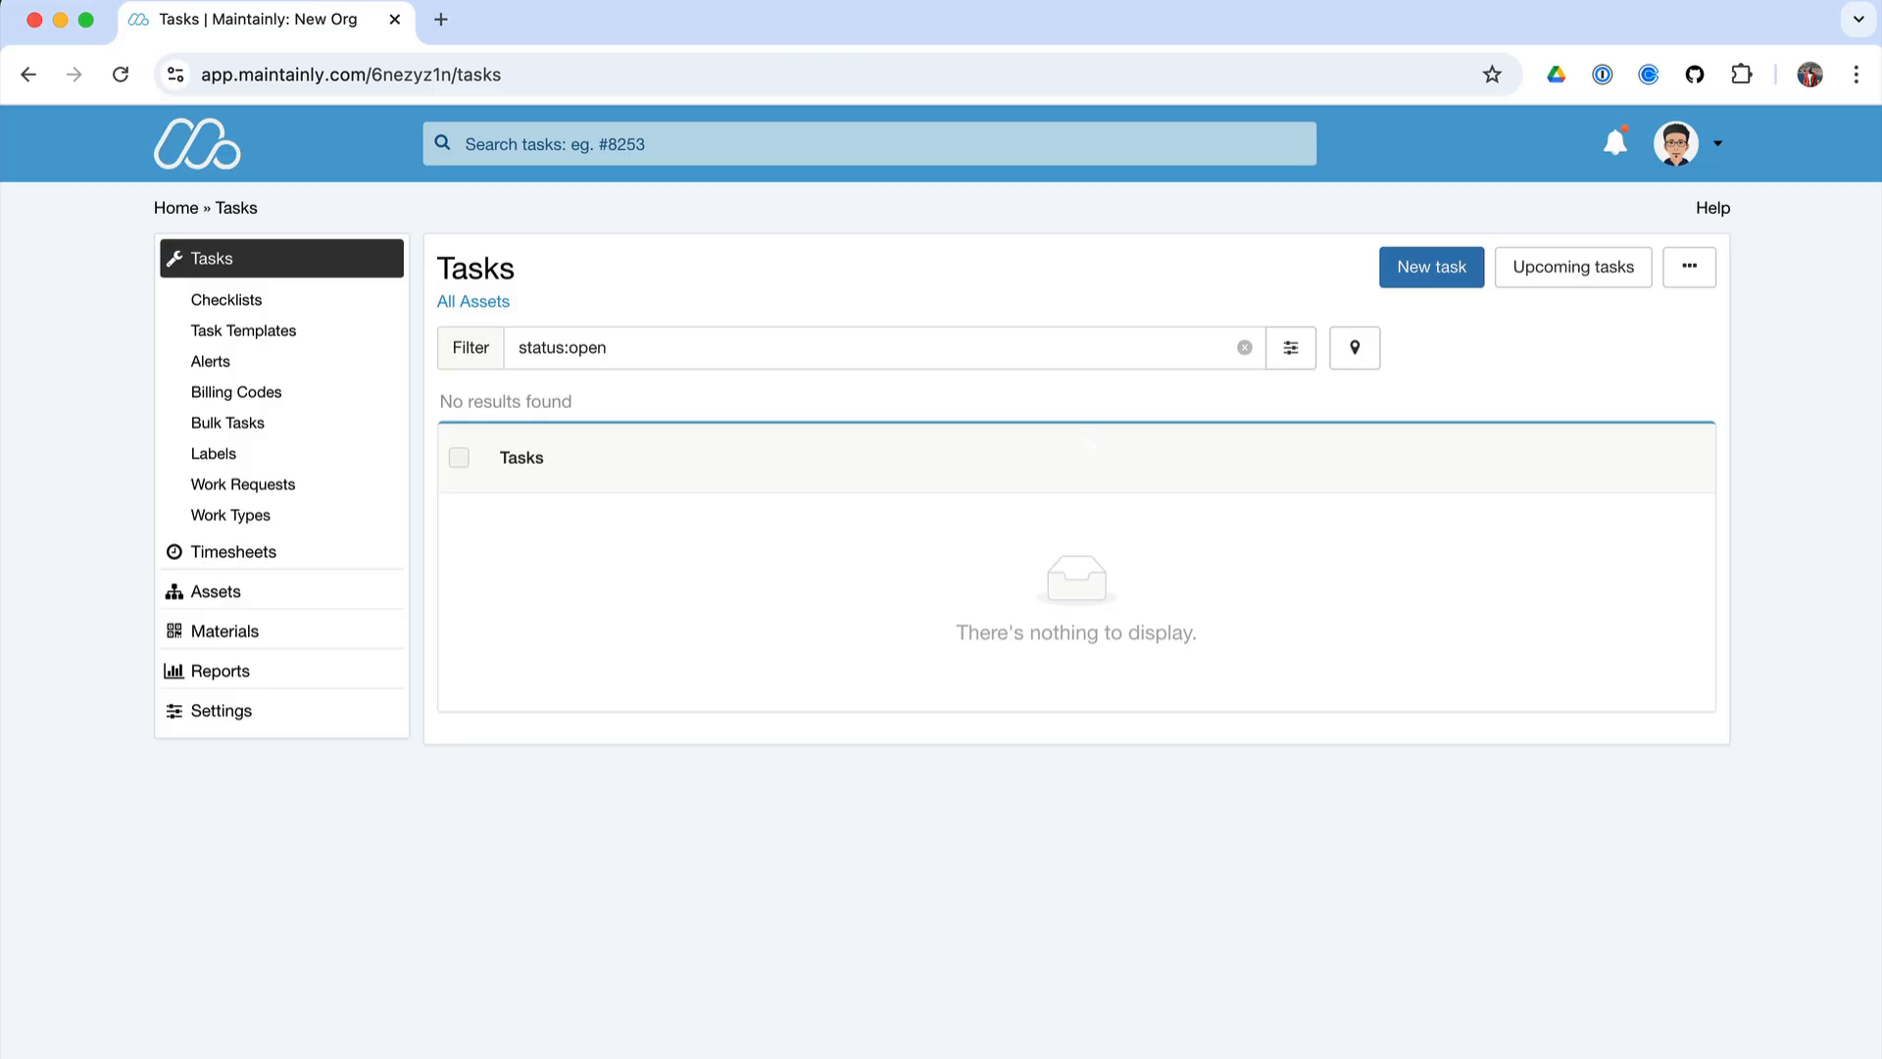
pyautogui.click(1420, 257)
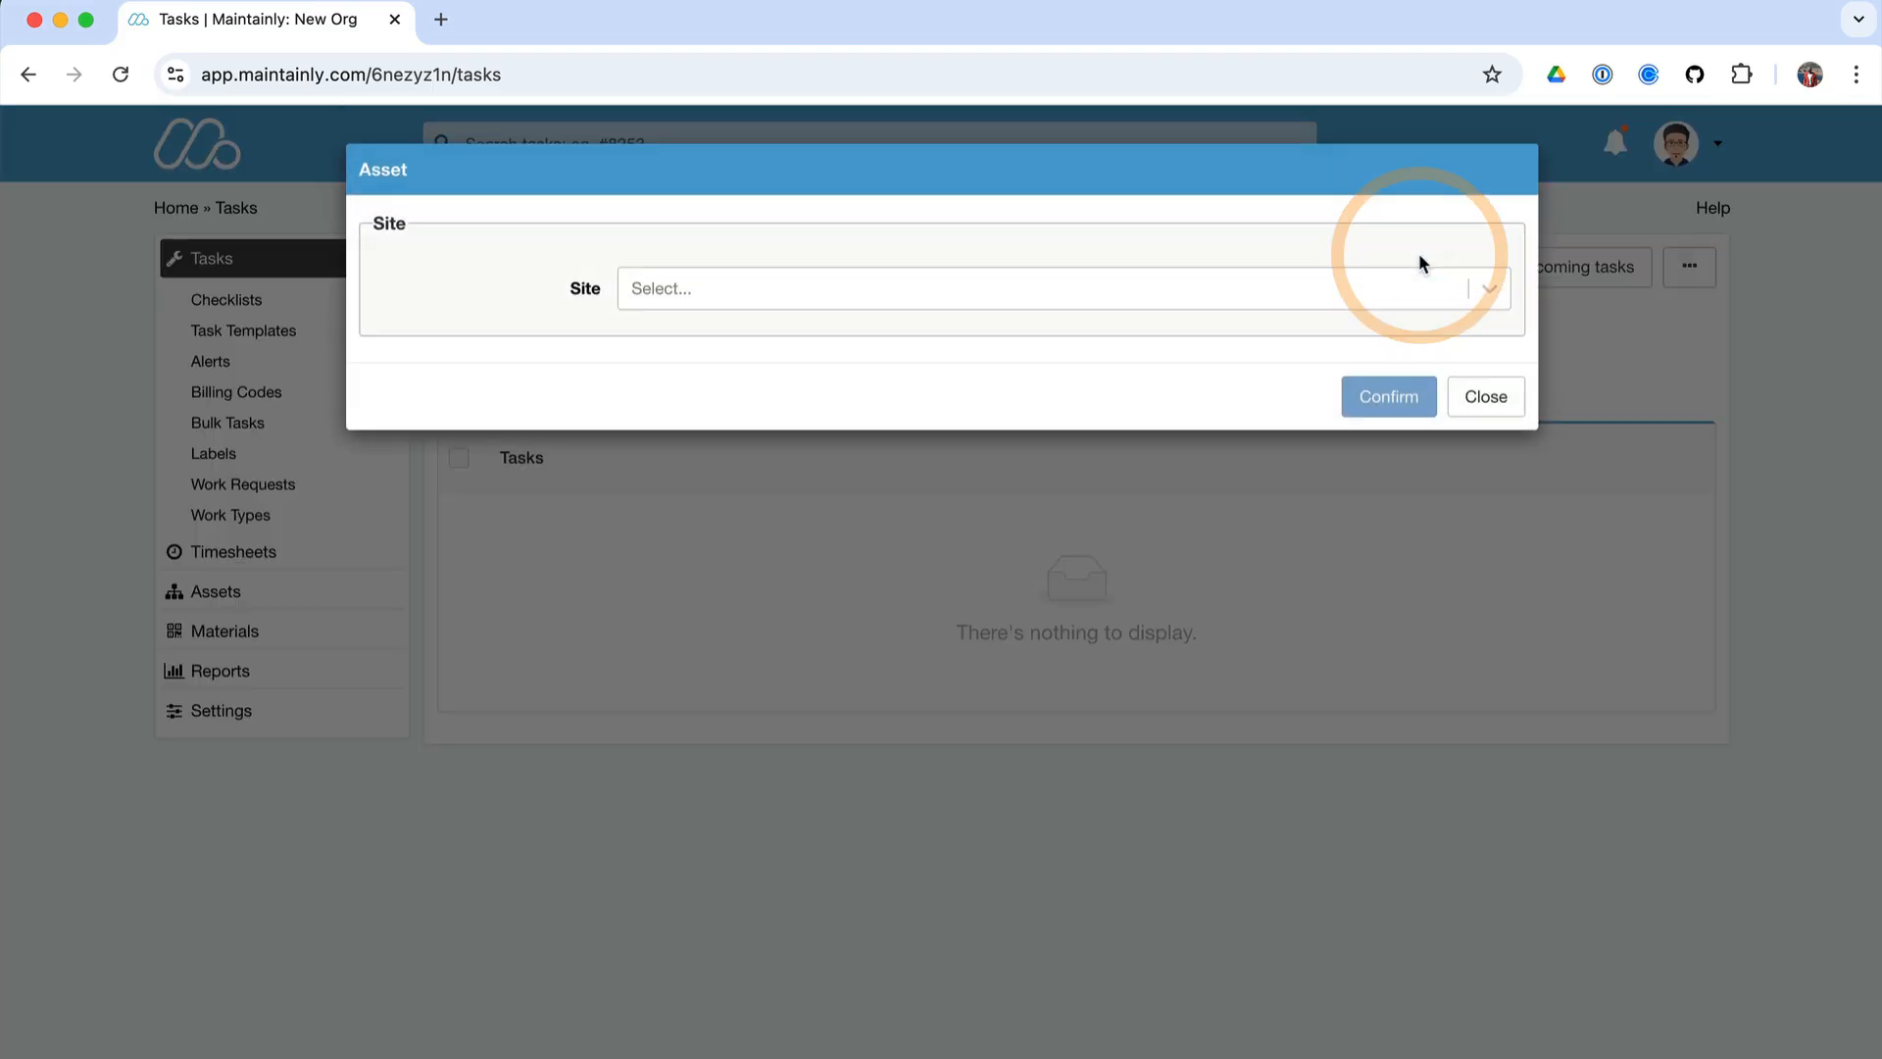
pyautogui.click(877, 292)
pyautogui.click(716, 383)
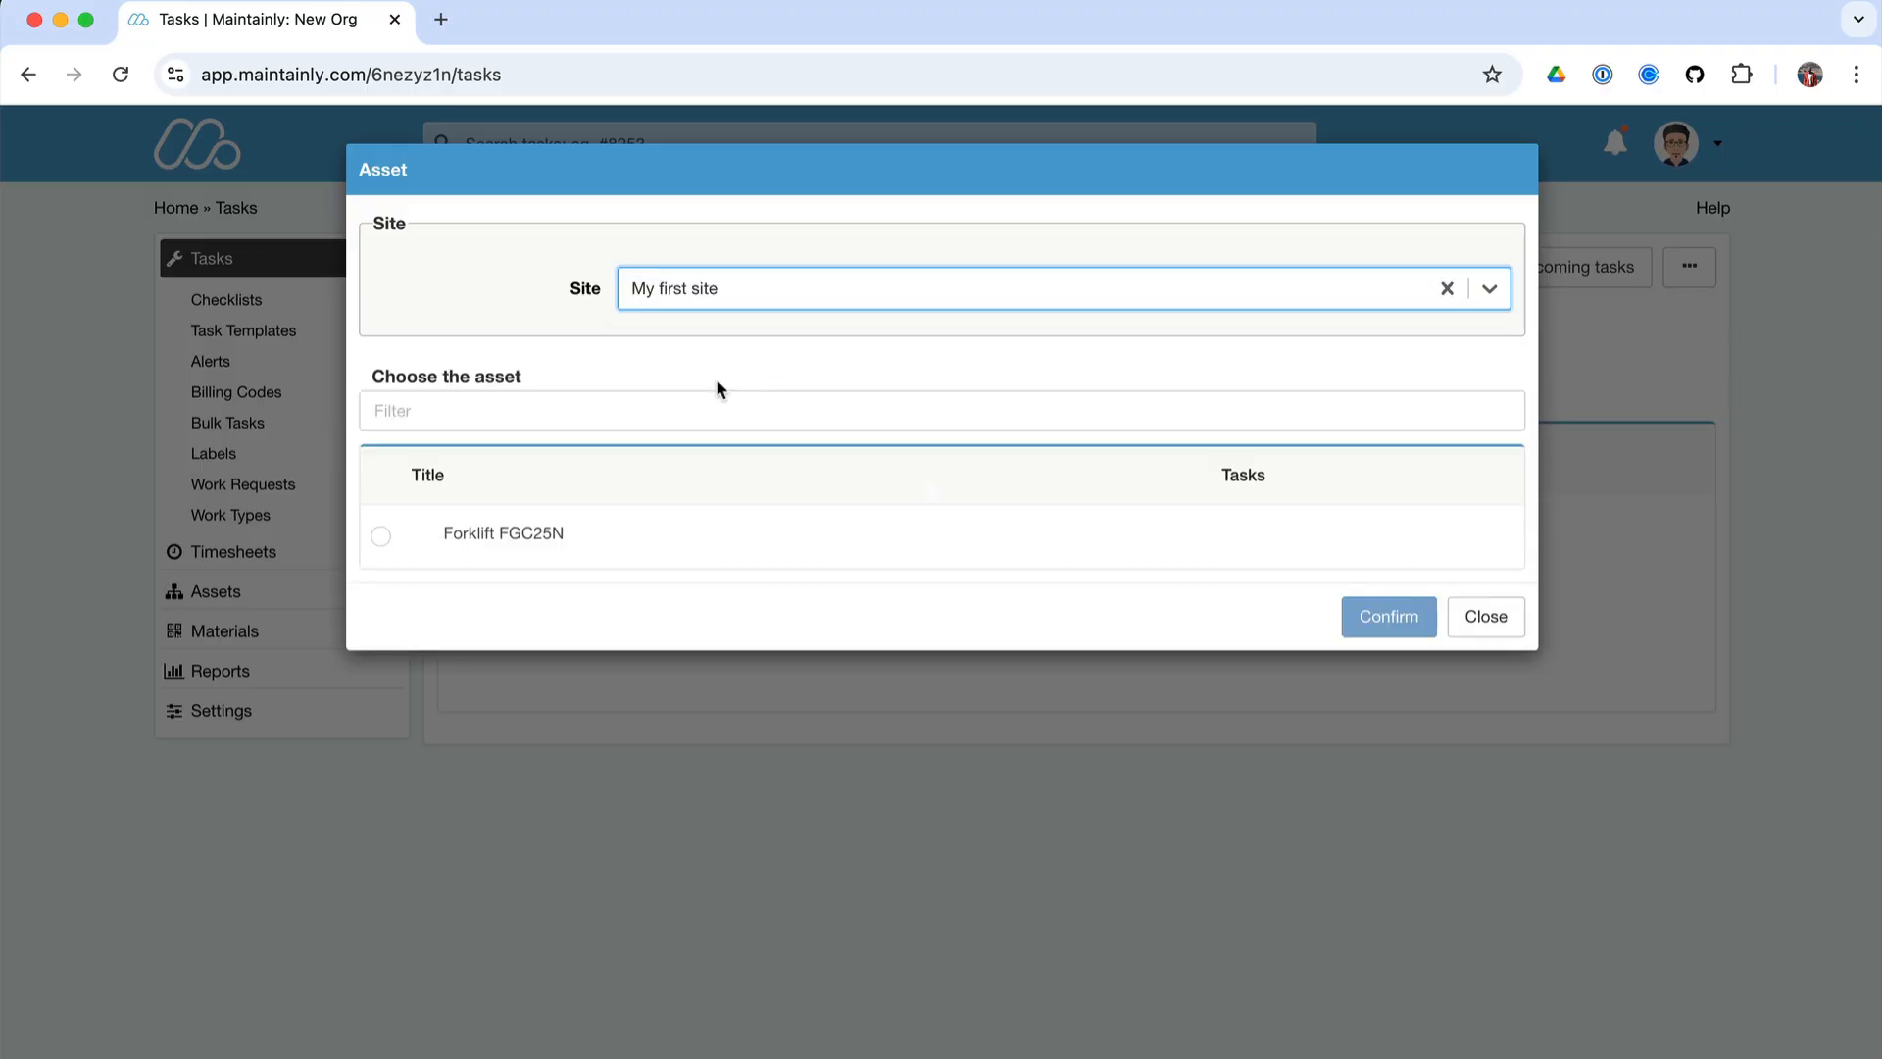
pyautogui.click(380, 535)
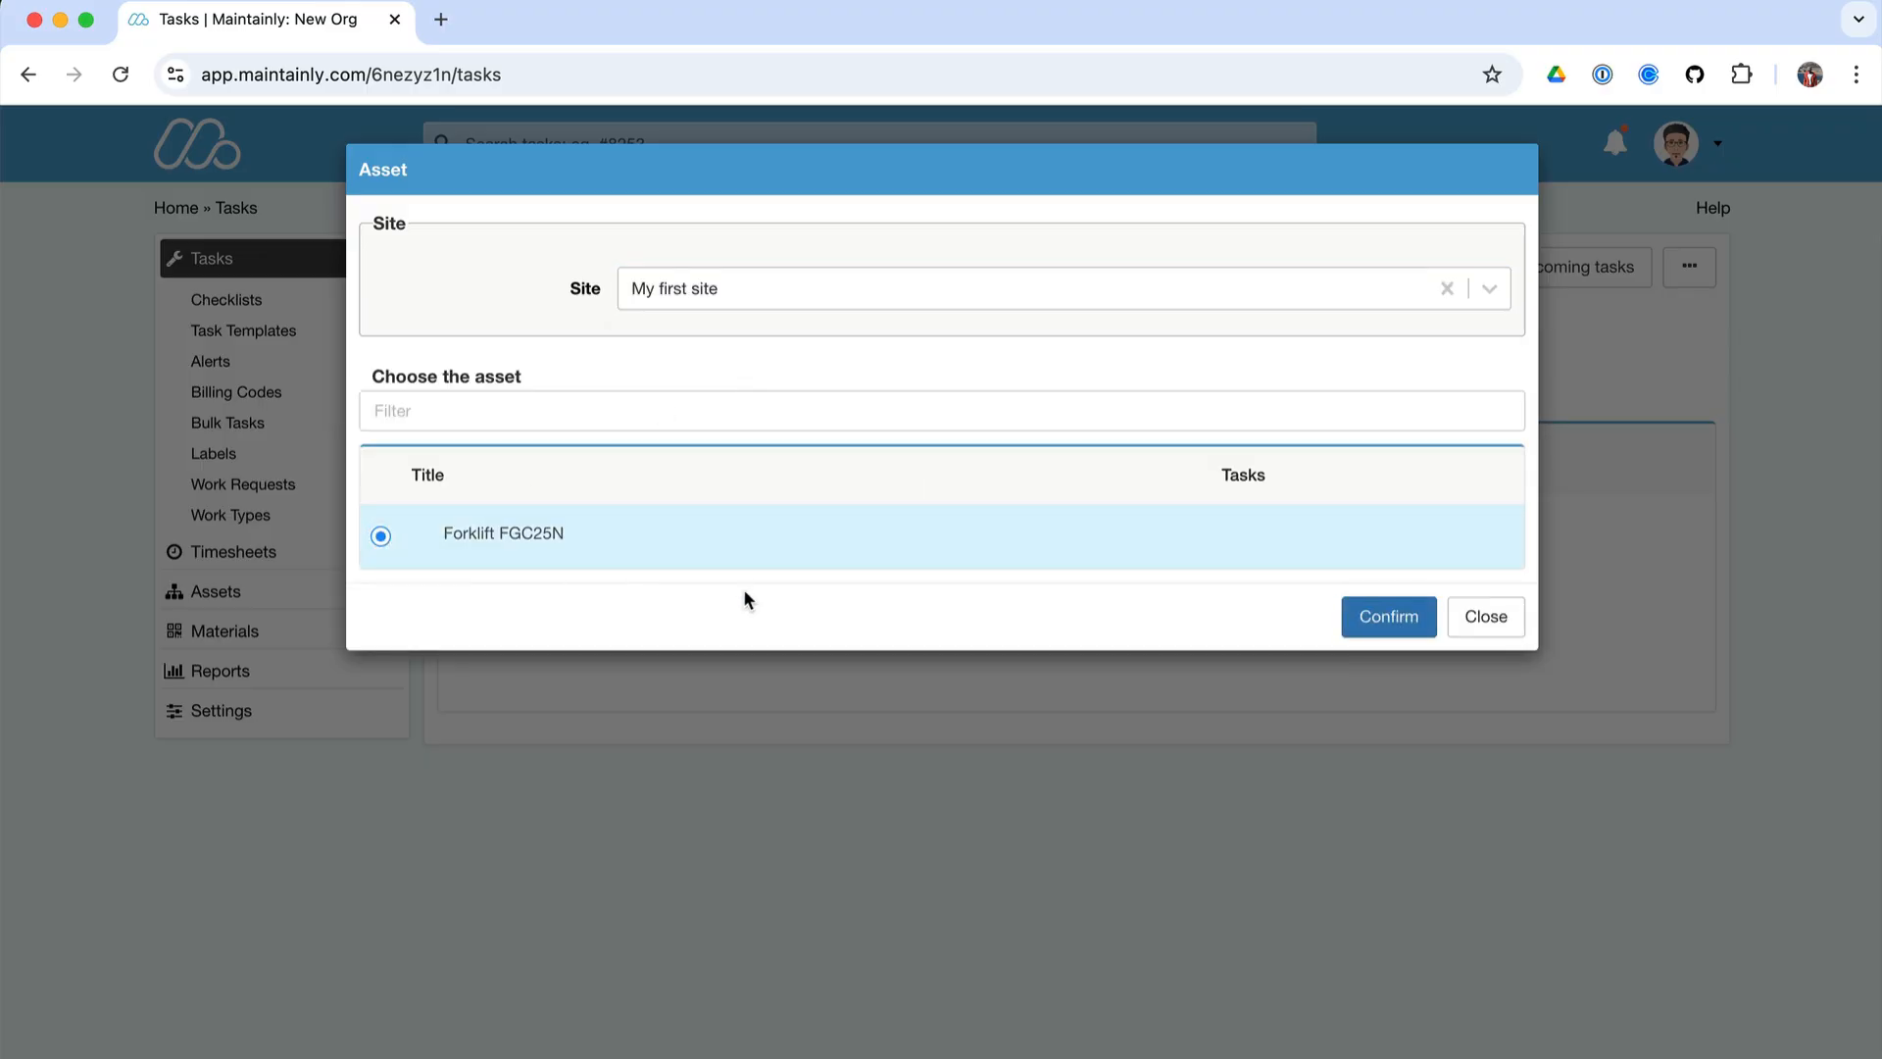
pyautogui.click(1400, 622)
# - Title the task "Hydraulic System Failure" and set its work type to Breakdown
pyautogui.click(1490, 461)
pyautogui.write('Hydraulic System Failure')
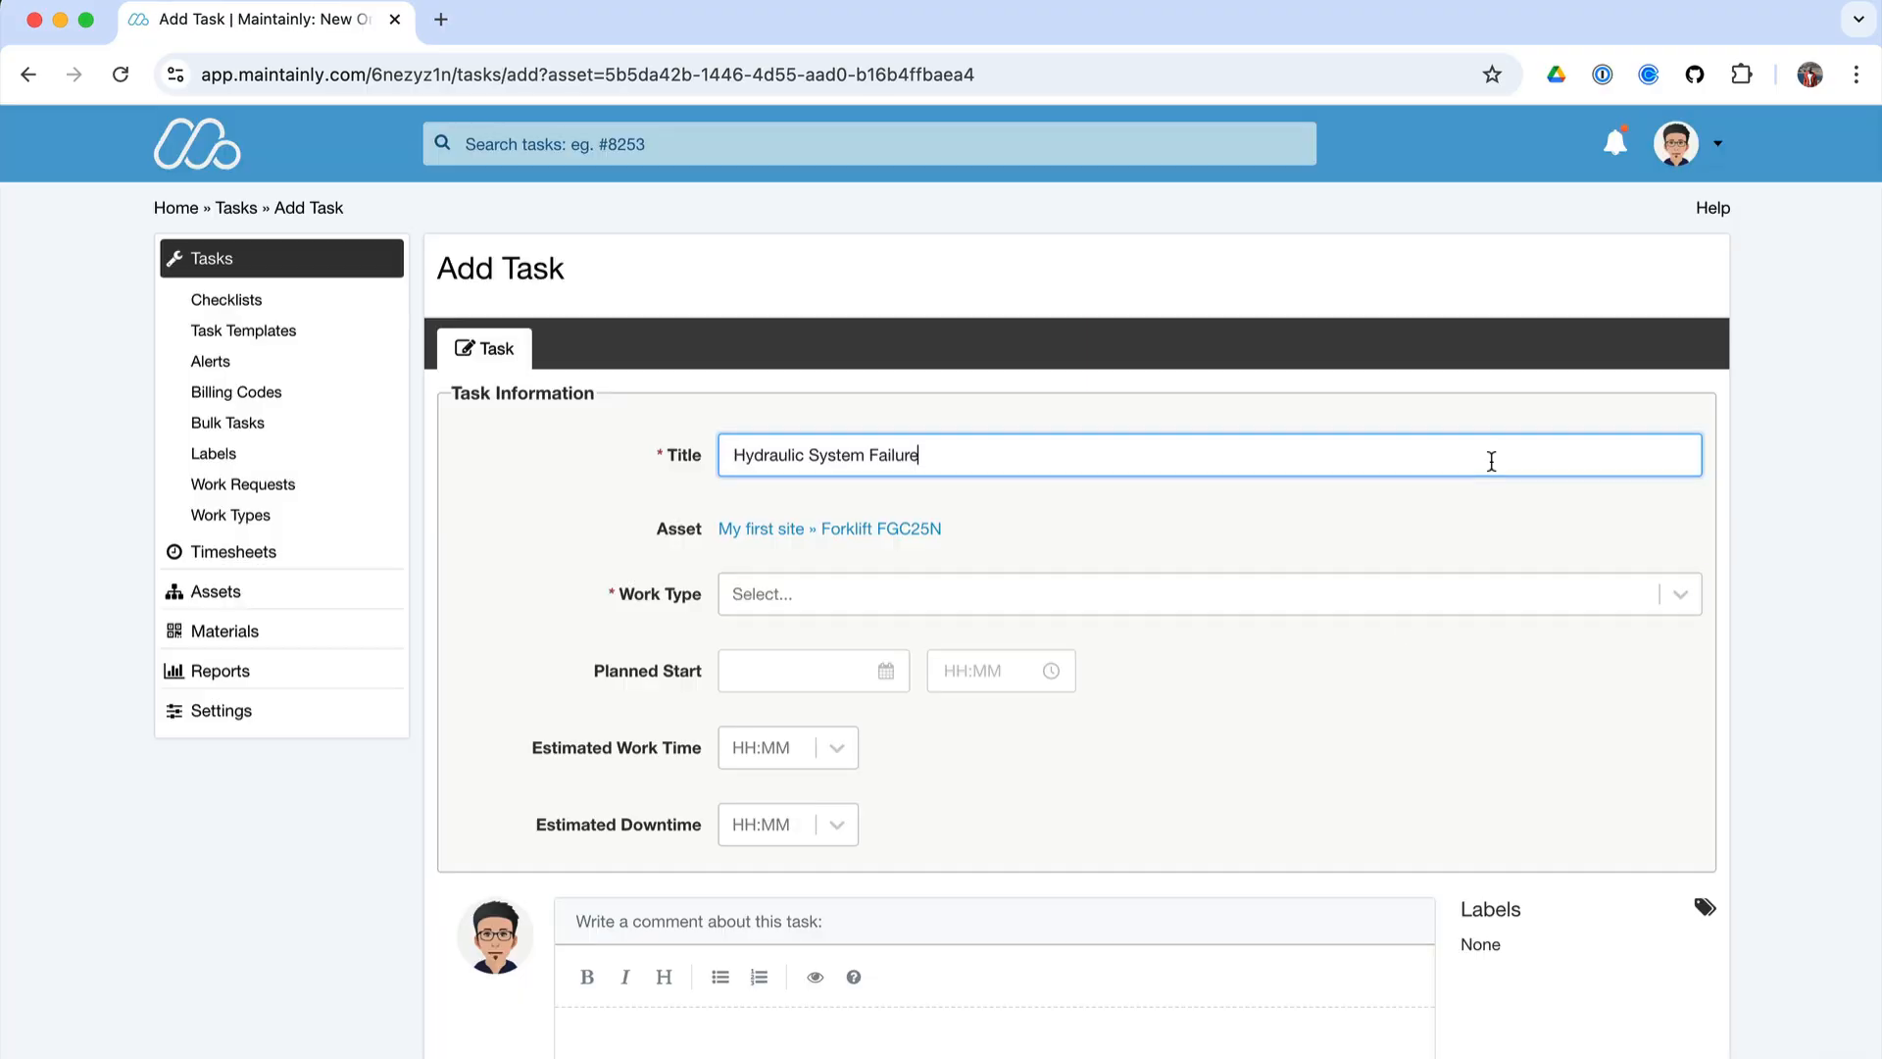
pyautogui.click(1834, 479)
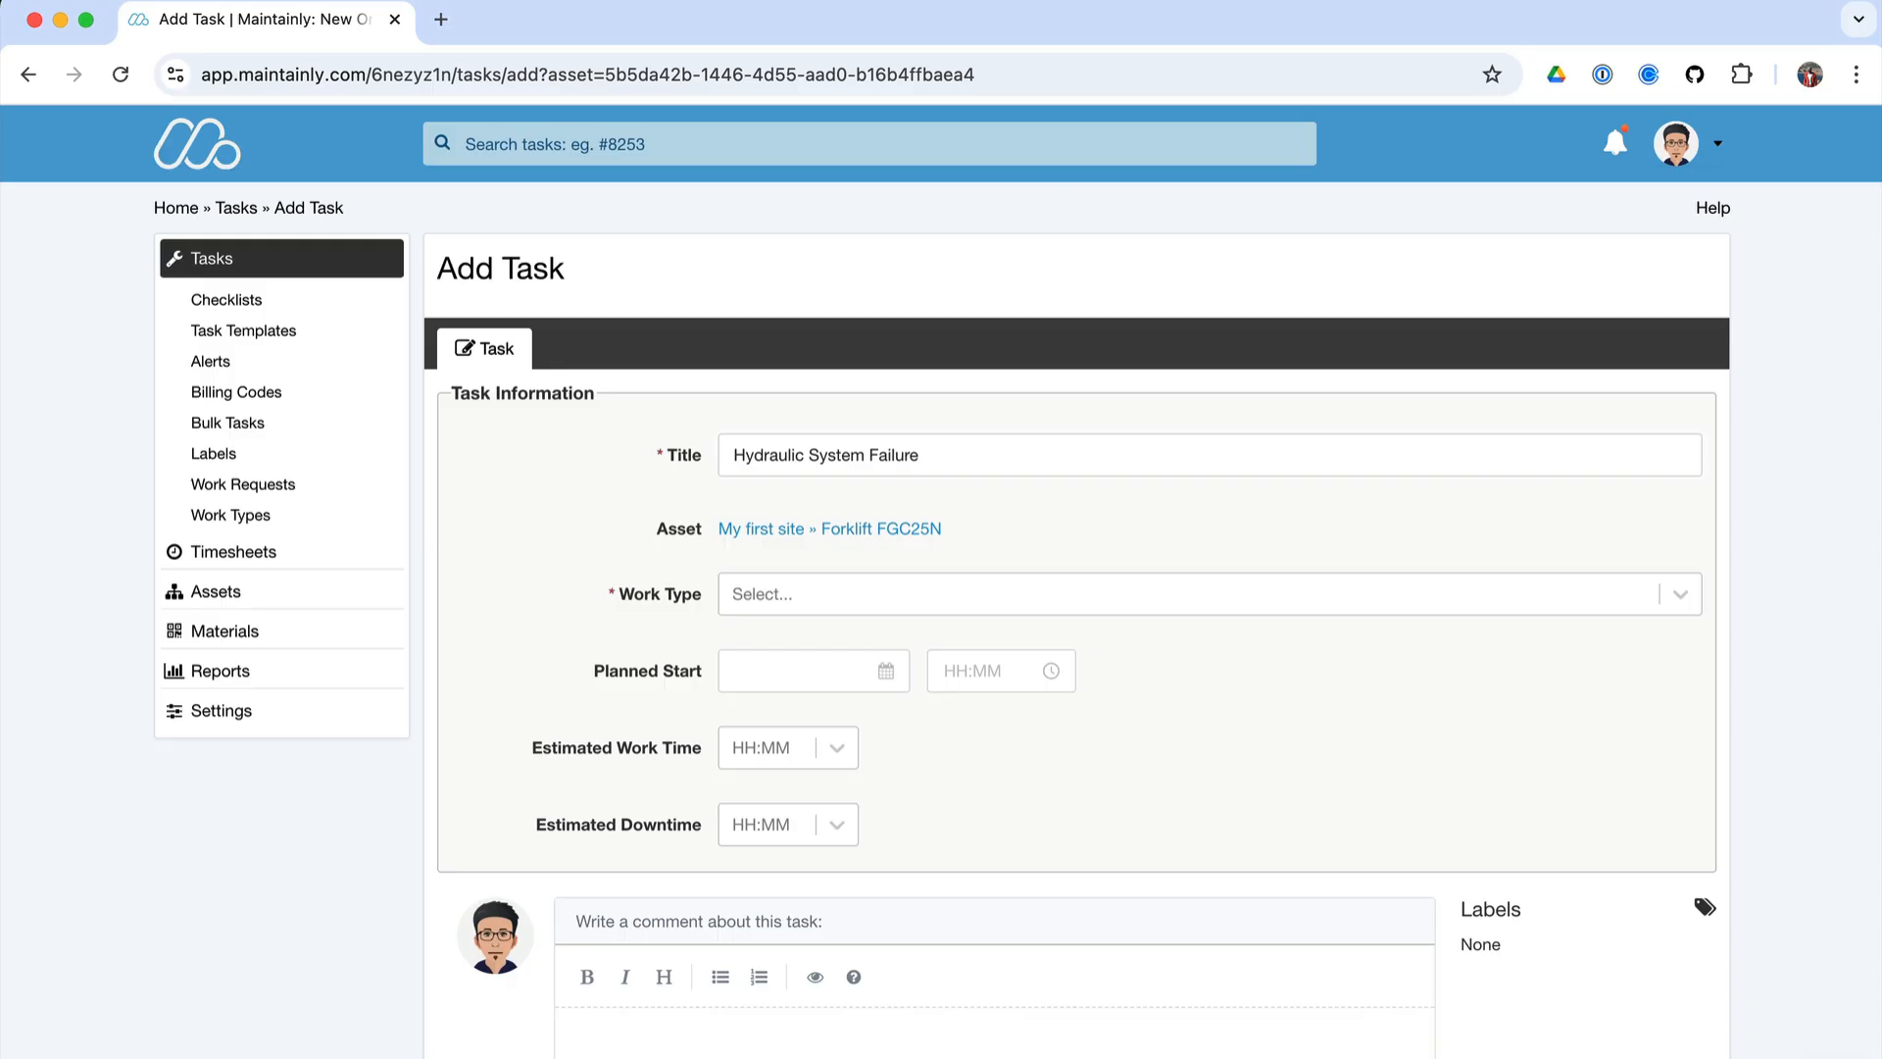
pyautogui.click(1207, 595)
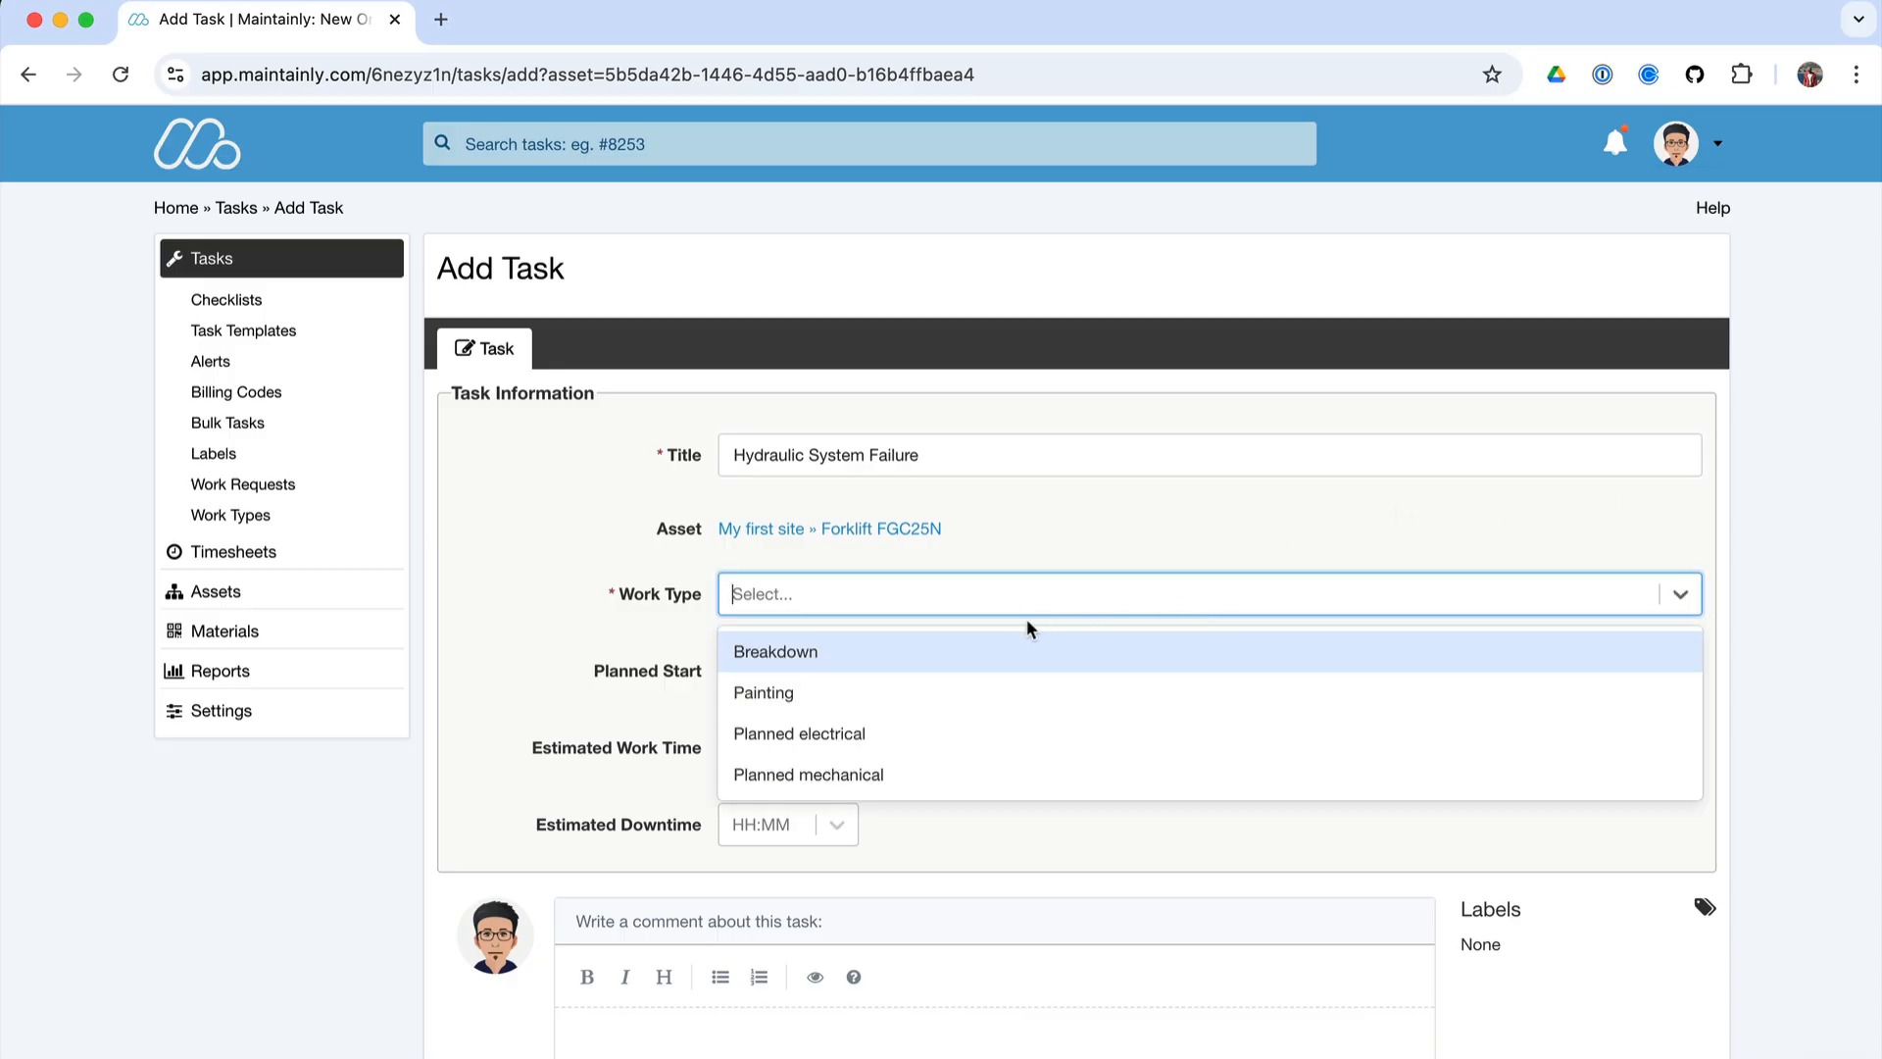
pyautogui.click(1007, 643)
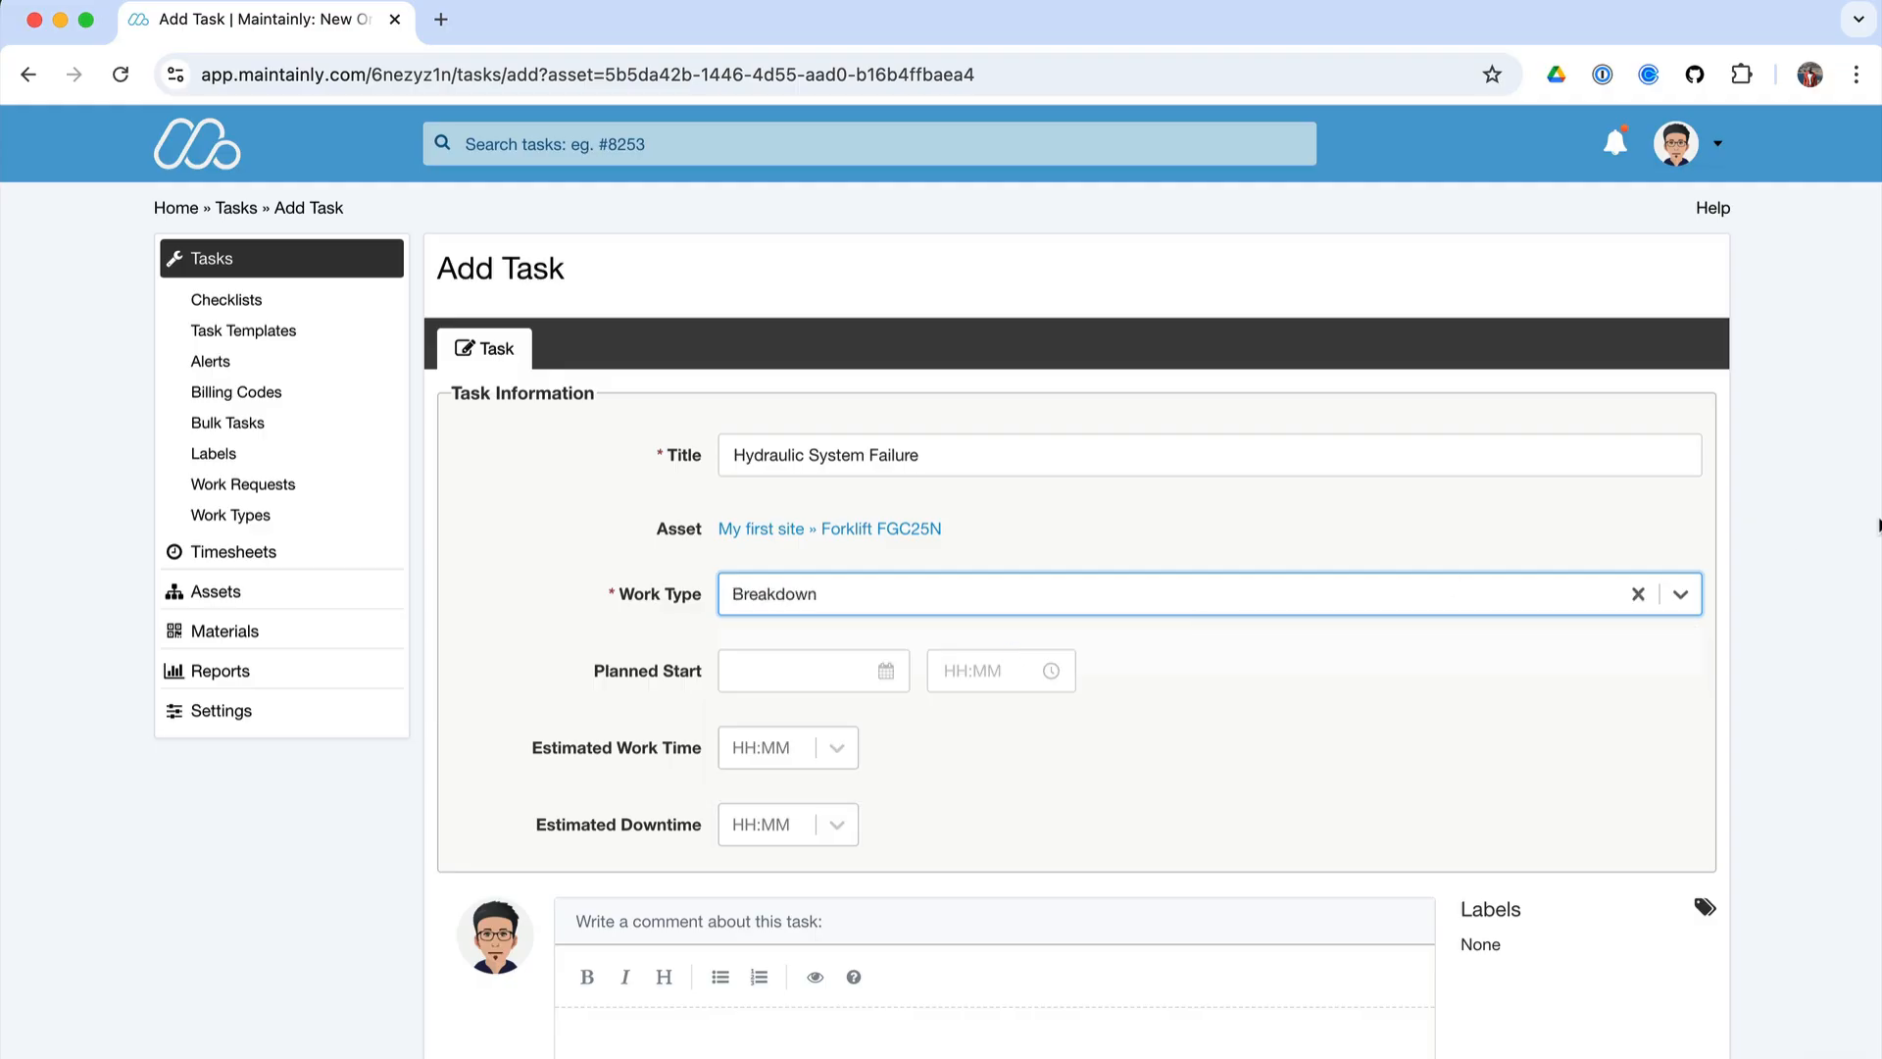
pyautogui.click(1873, 521)
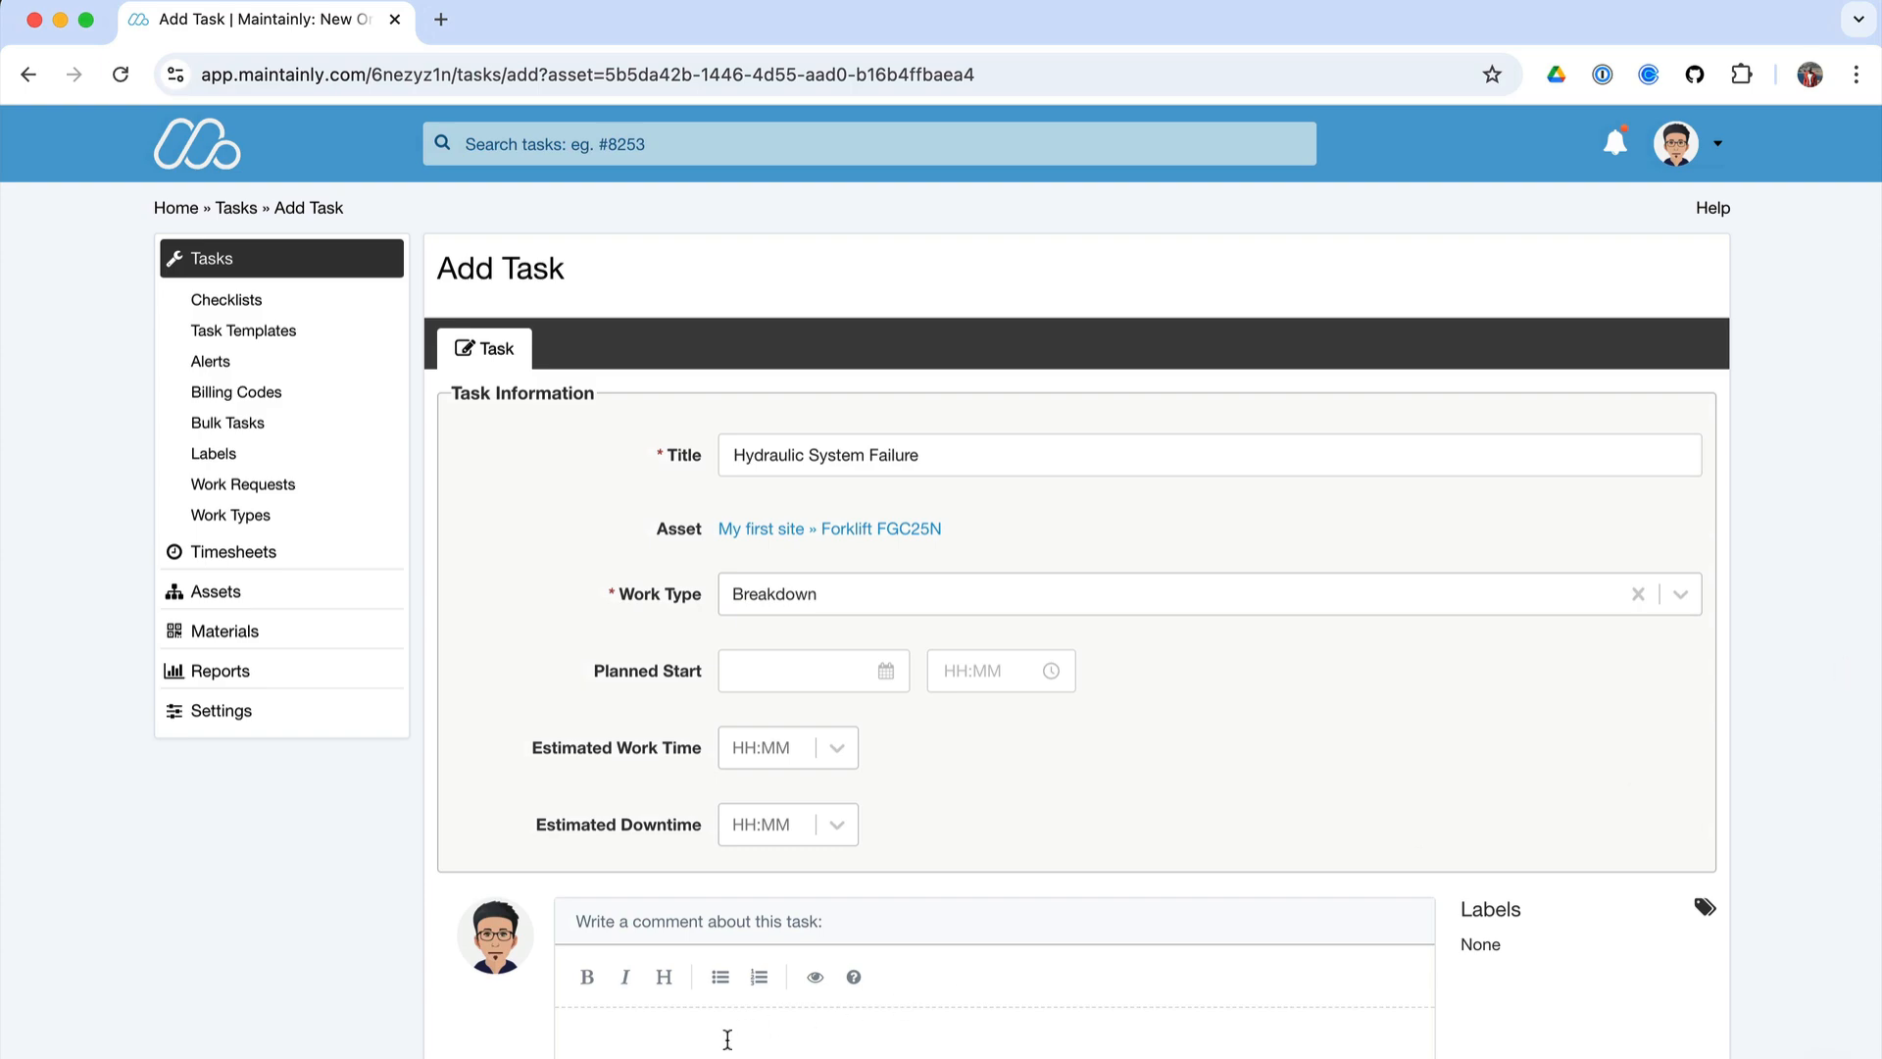
# - Describe the fault in the task comment as "Mast won't lift/lower properly, weak hydraulic response."
pyautogui.click(610, 1029)
pyautogui.write("Mast won't lift/lower properly, weak hydraulic response.")
# - Apply the "high priority" label to the task and save it
pyautogui.scroll(-3, 1851, 731)
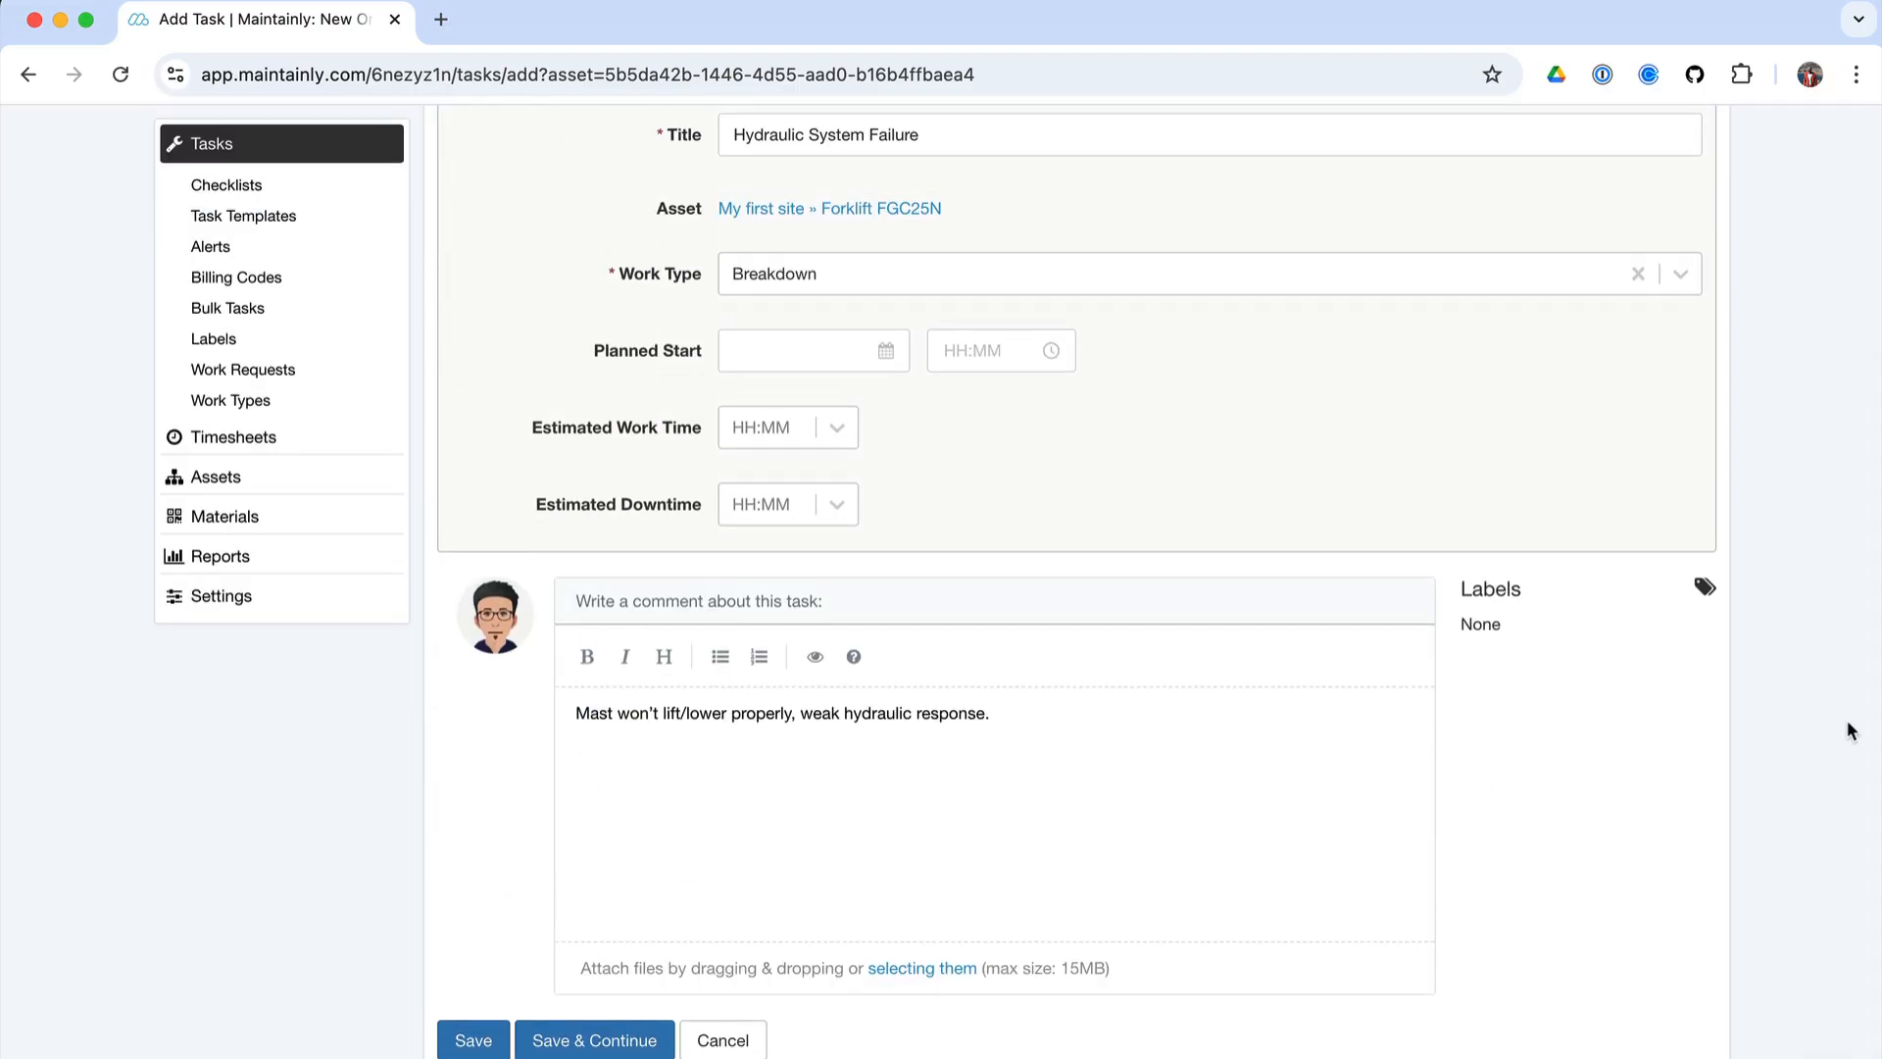
pyautogui.click(1706, 589)
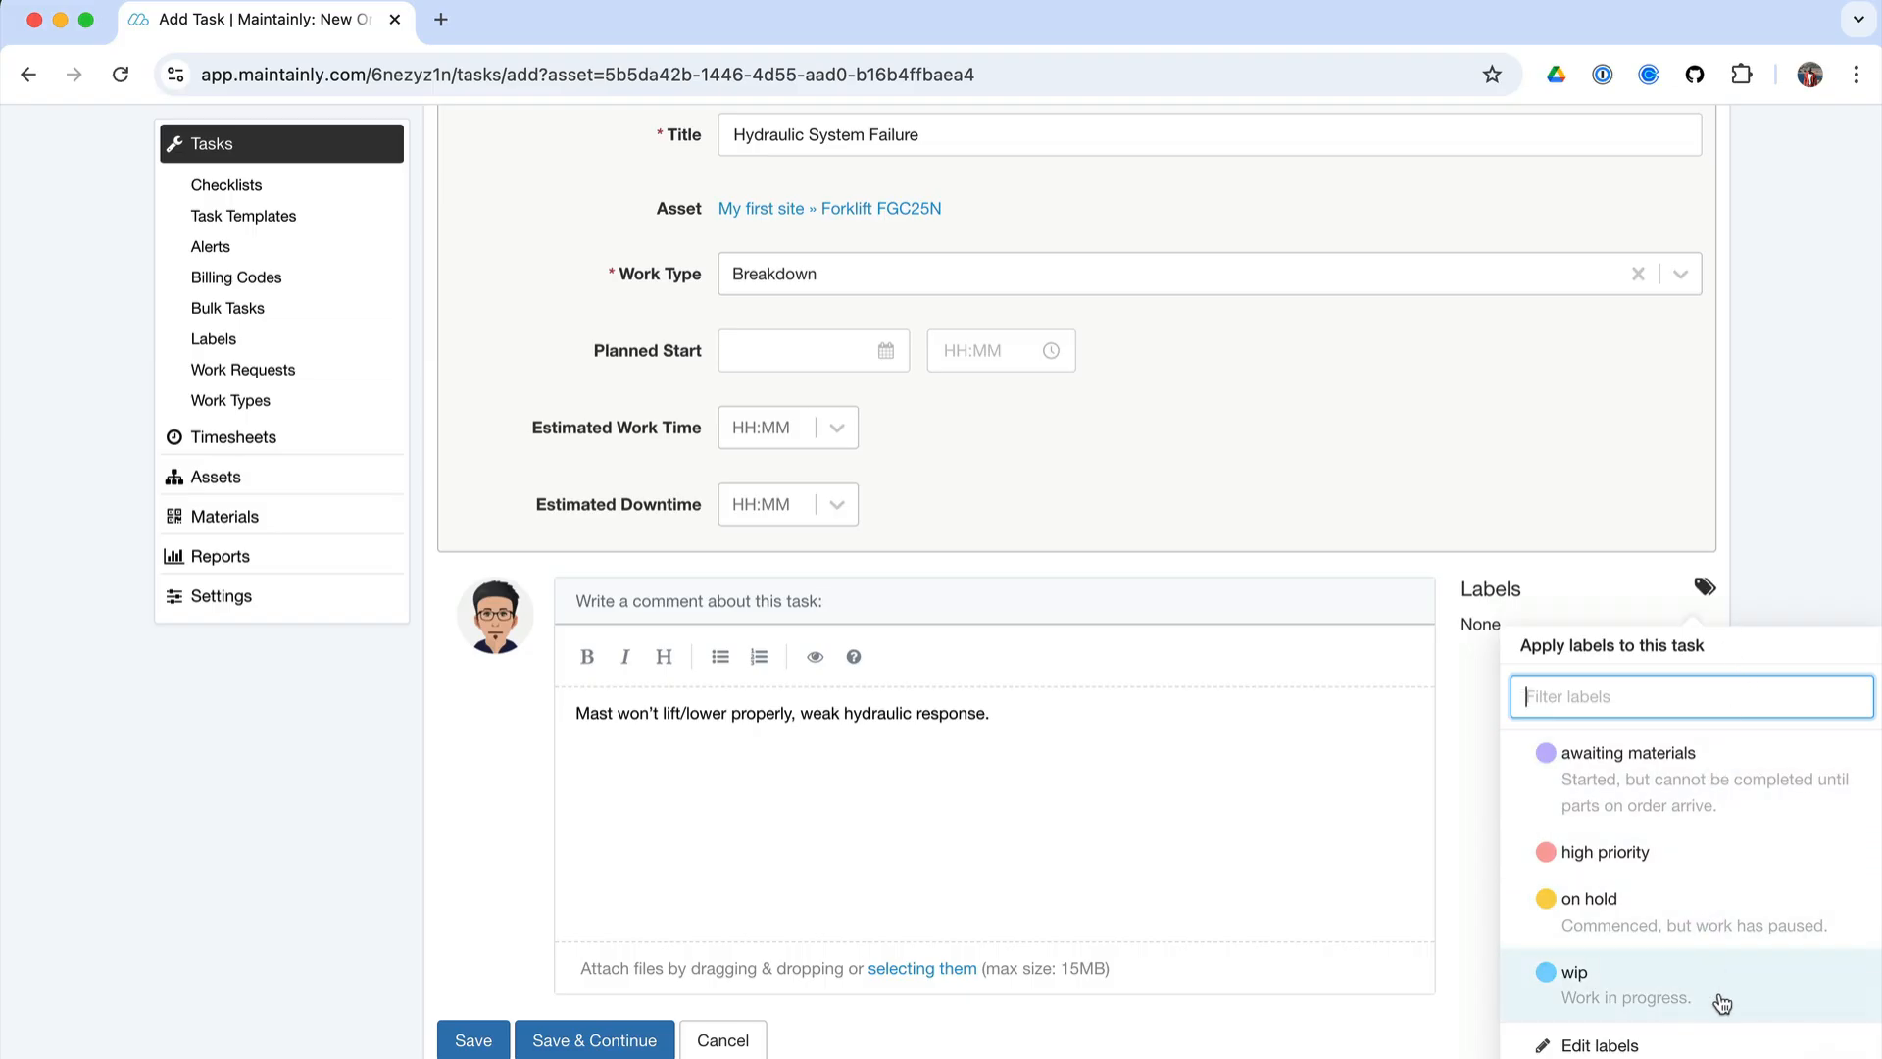
pyautogui.click(1705, 863)
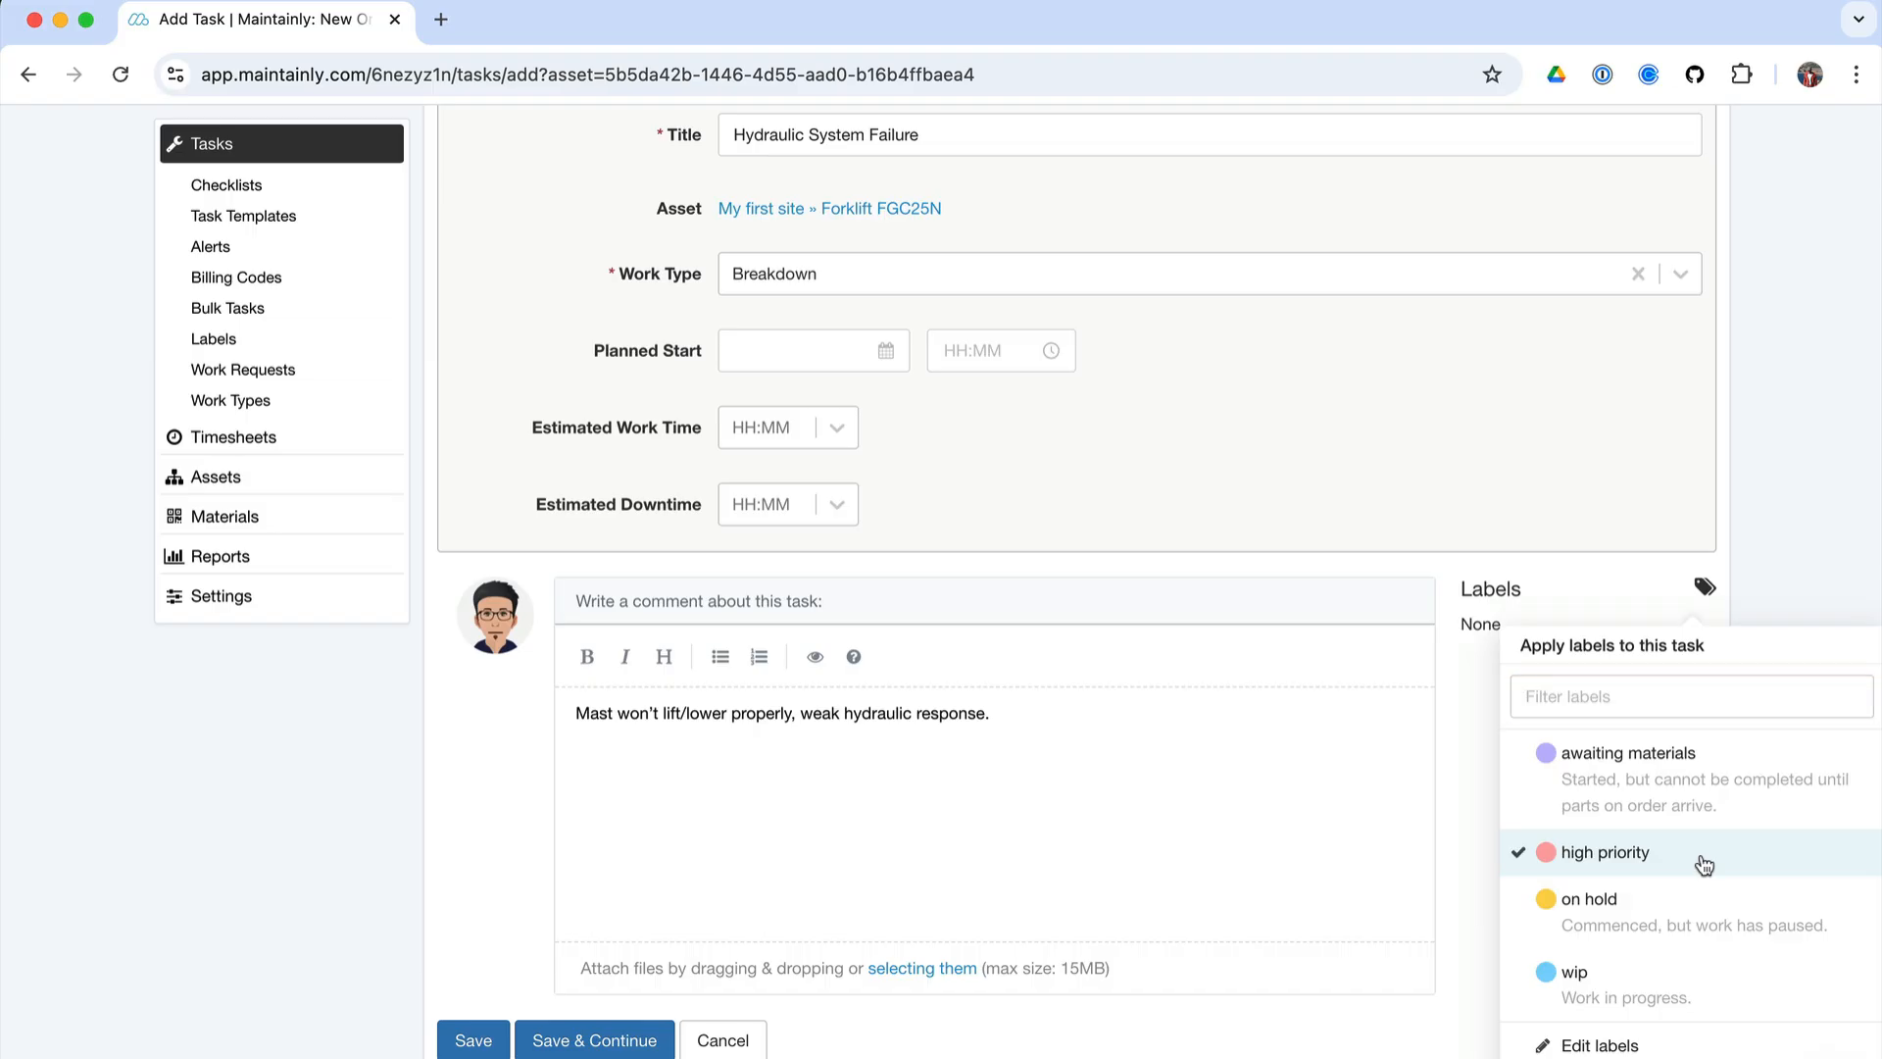
pyautogui.click(1870, 569)
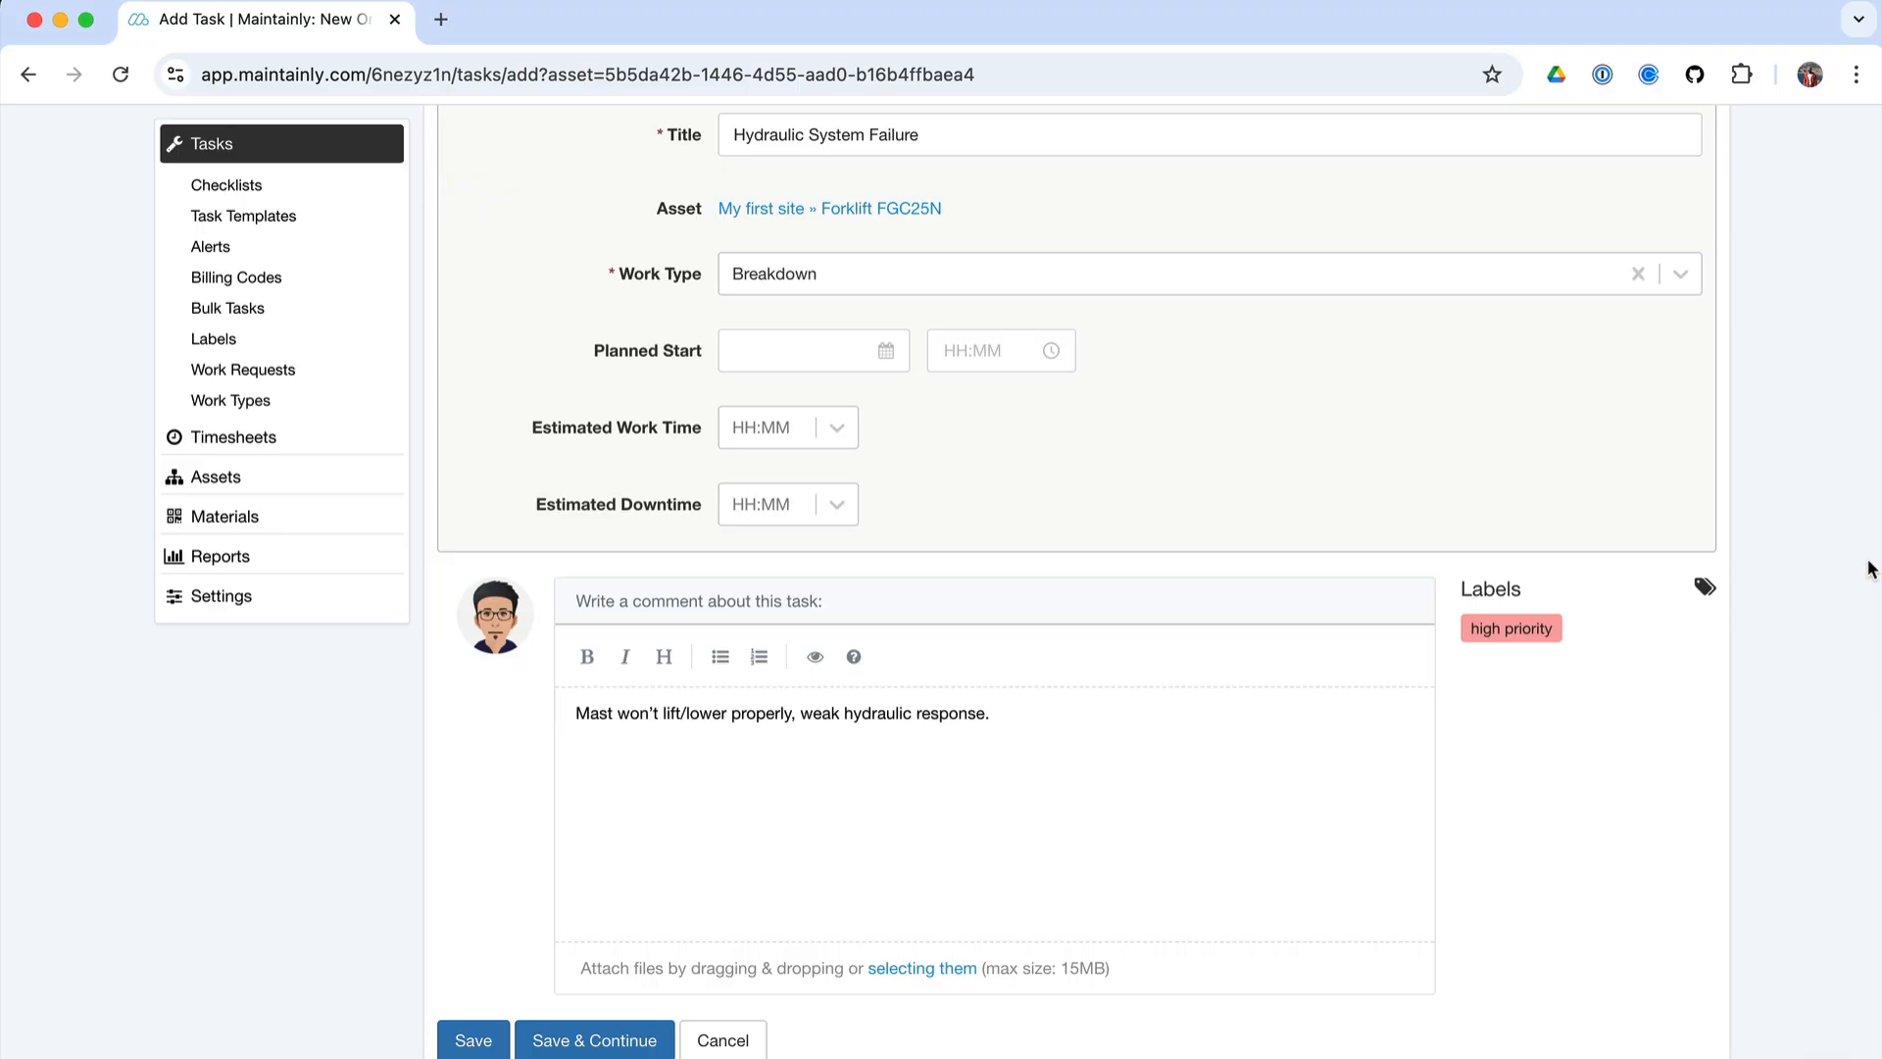
pyautogui.click(473, 1040)
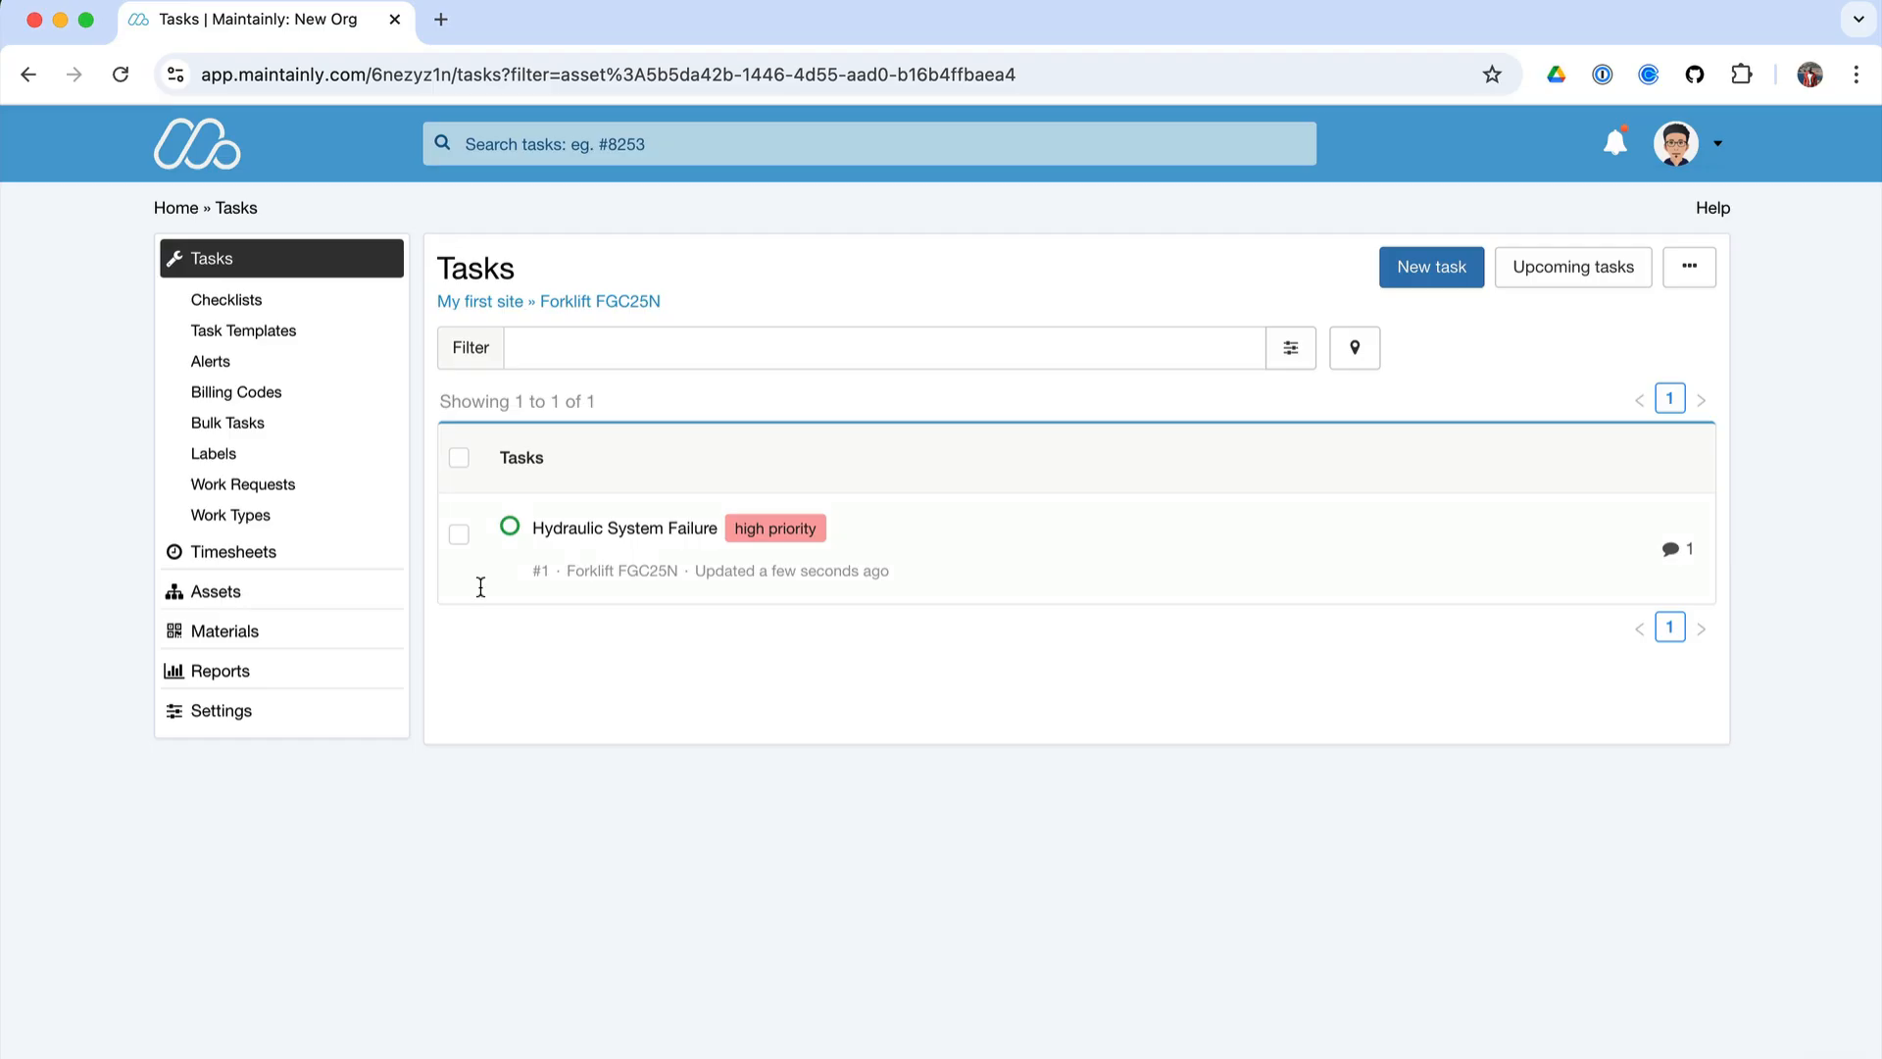
# - Open the Hydraulic System Failure task and look at the labels available for it
pyautogui.click(584, 534)
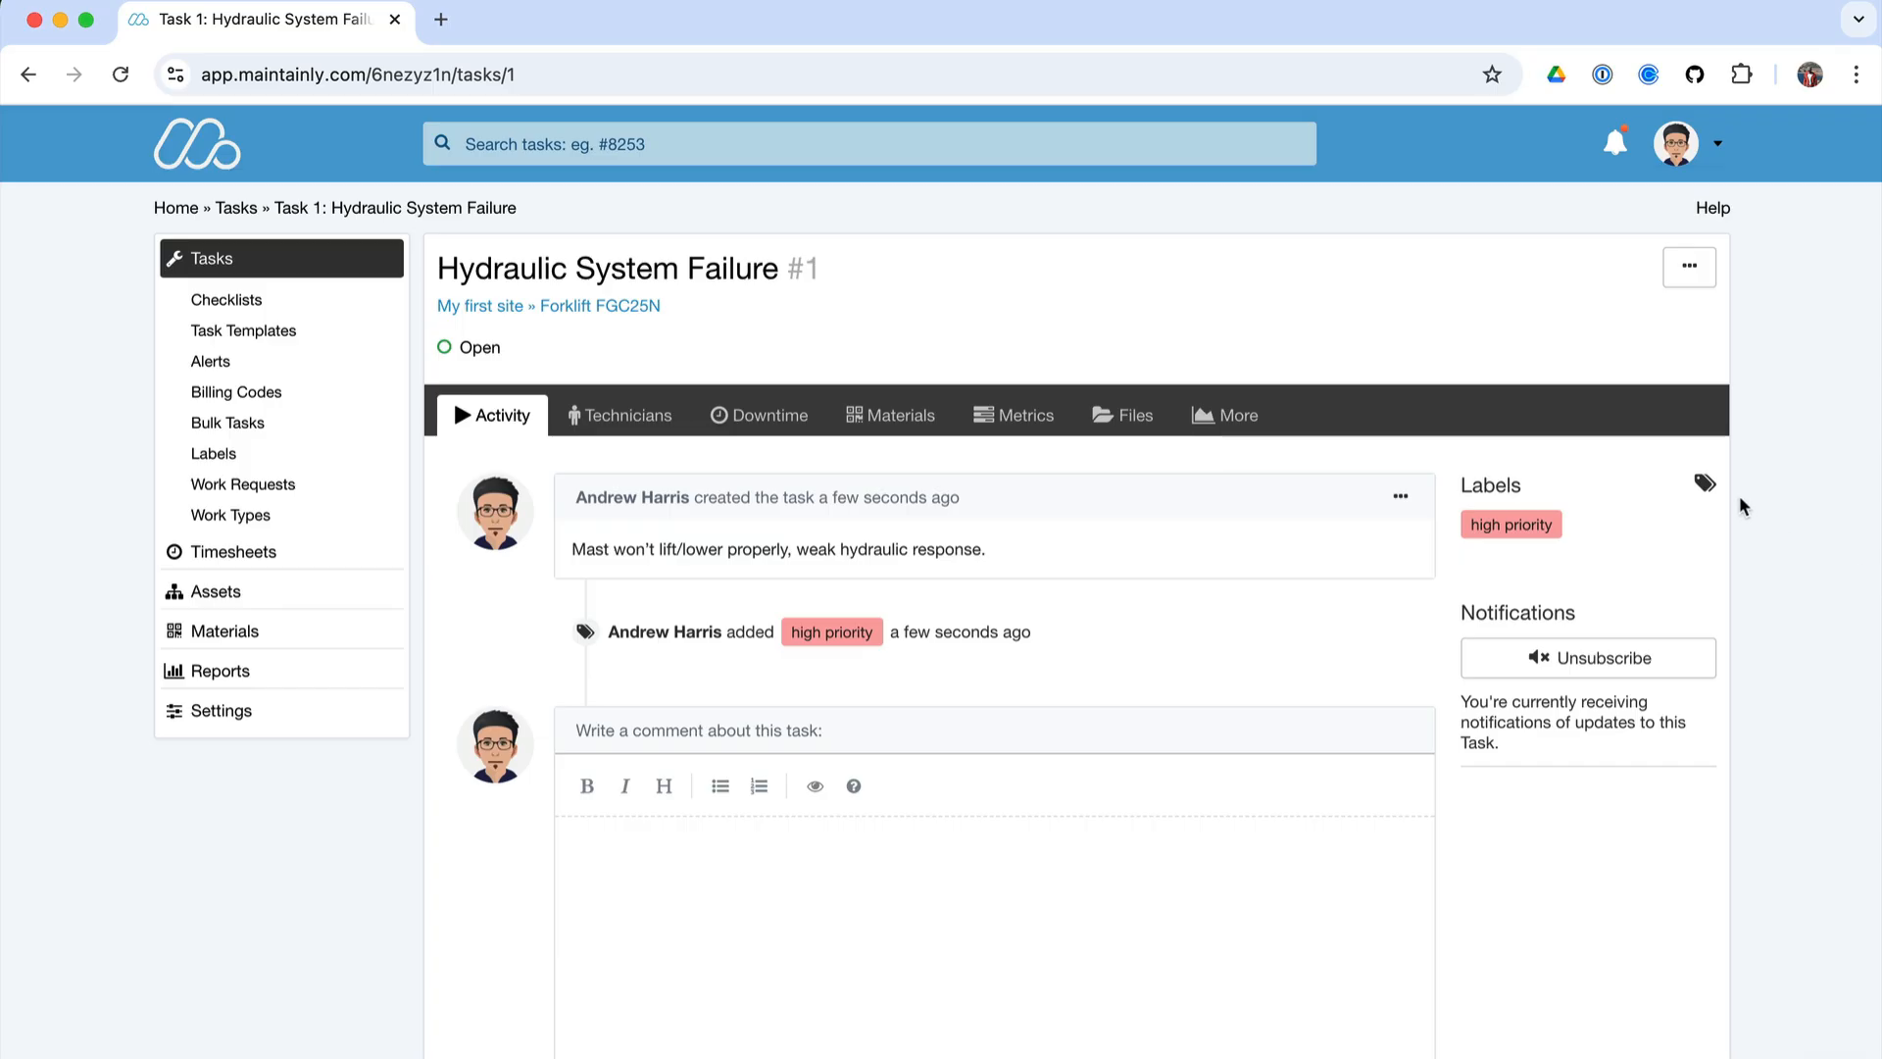
pyautogui.click(1706, 485)
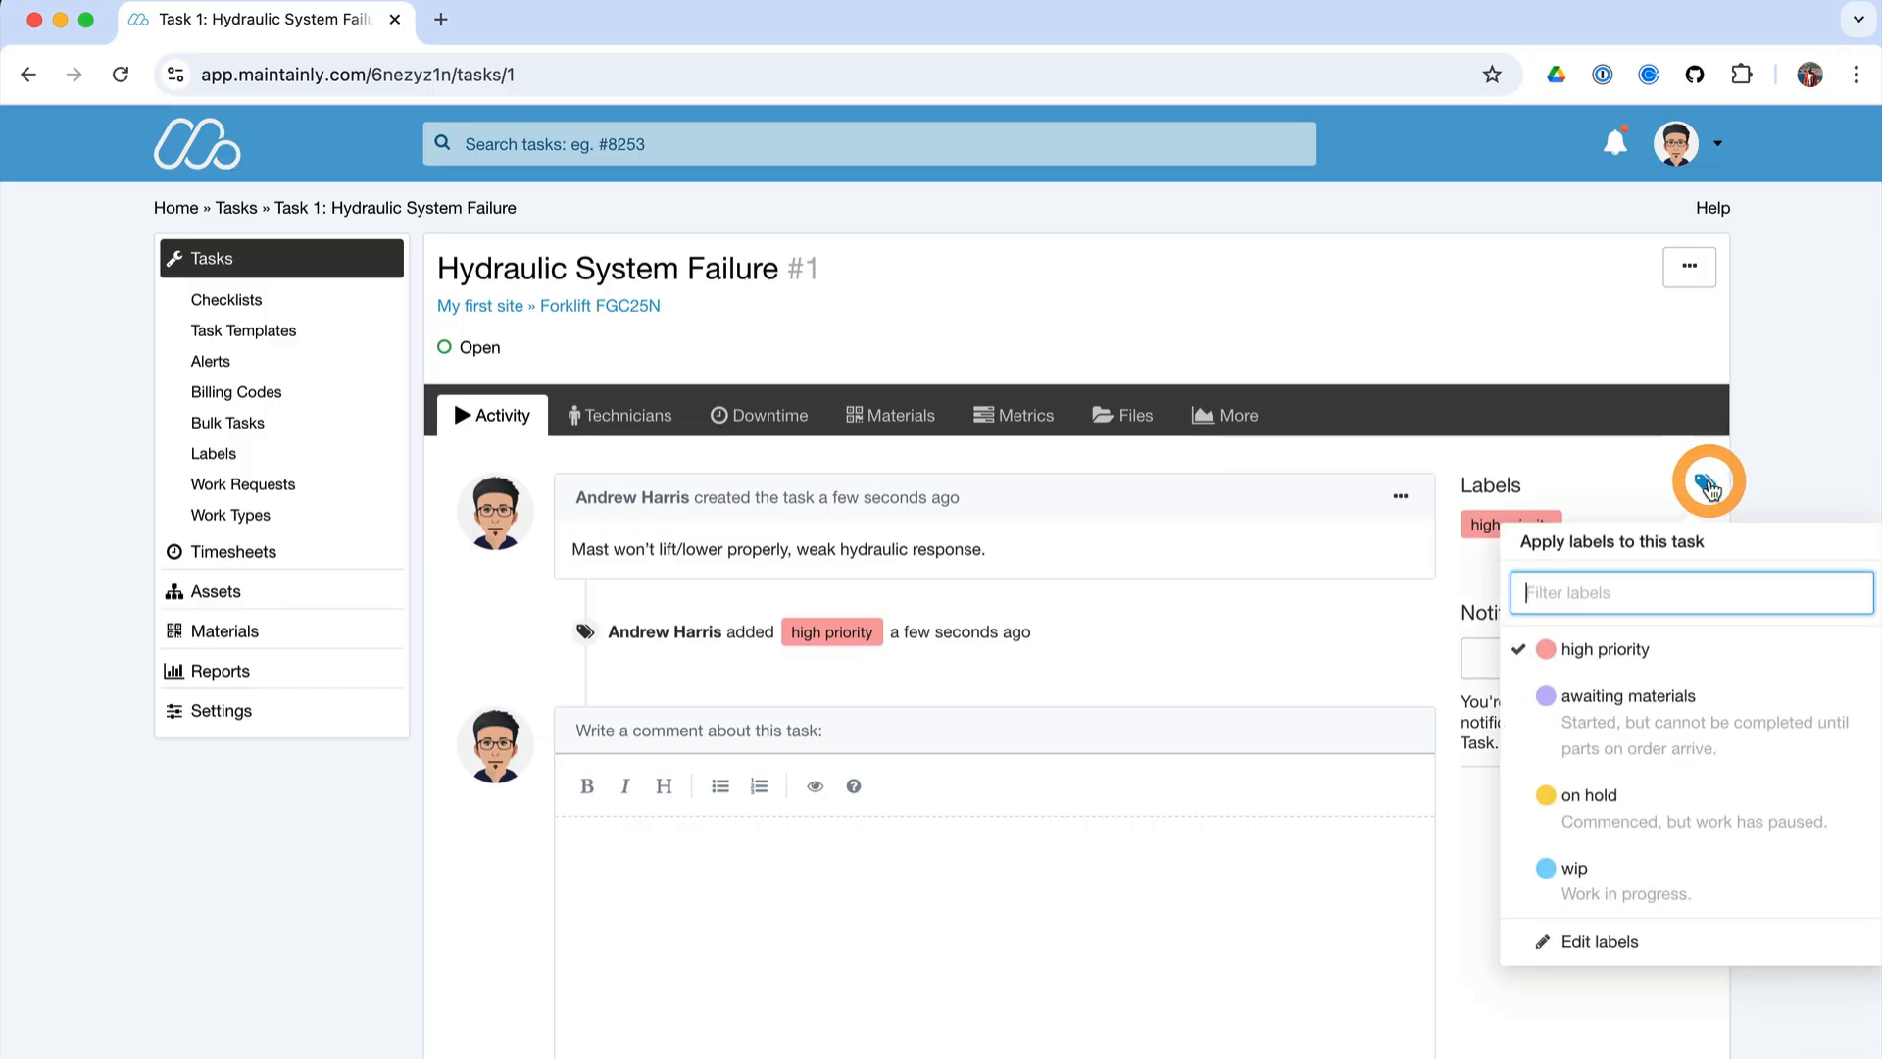
pyautogui.click(1806, 483)
# - Add the predefined checklist "Forklift damage & hazard assessment" to the task
pyautogui.click(1699, 277)
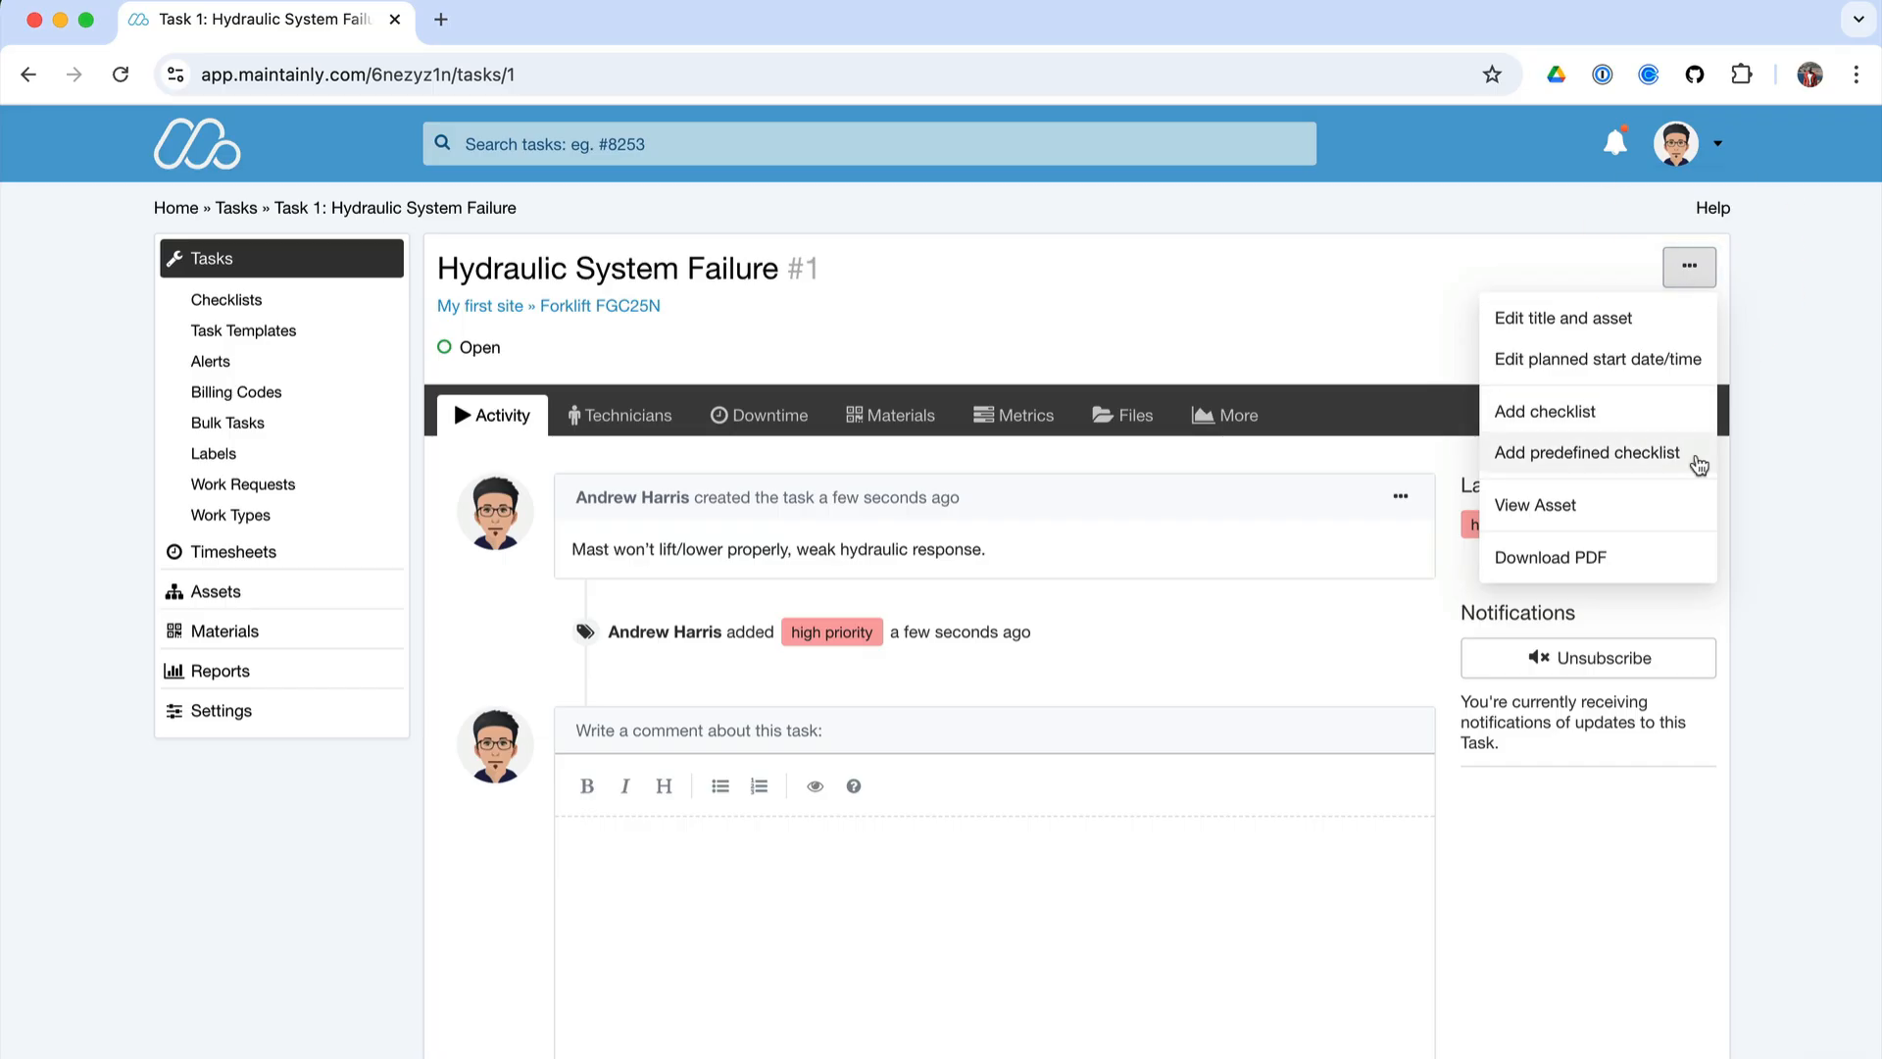
pyautogui.click(1698, 465)
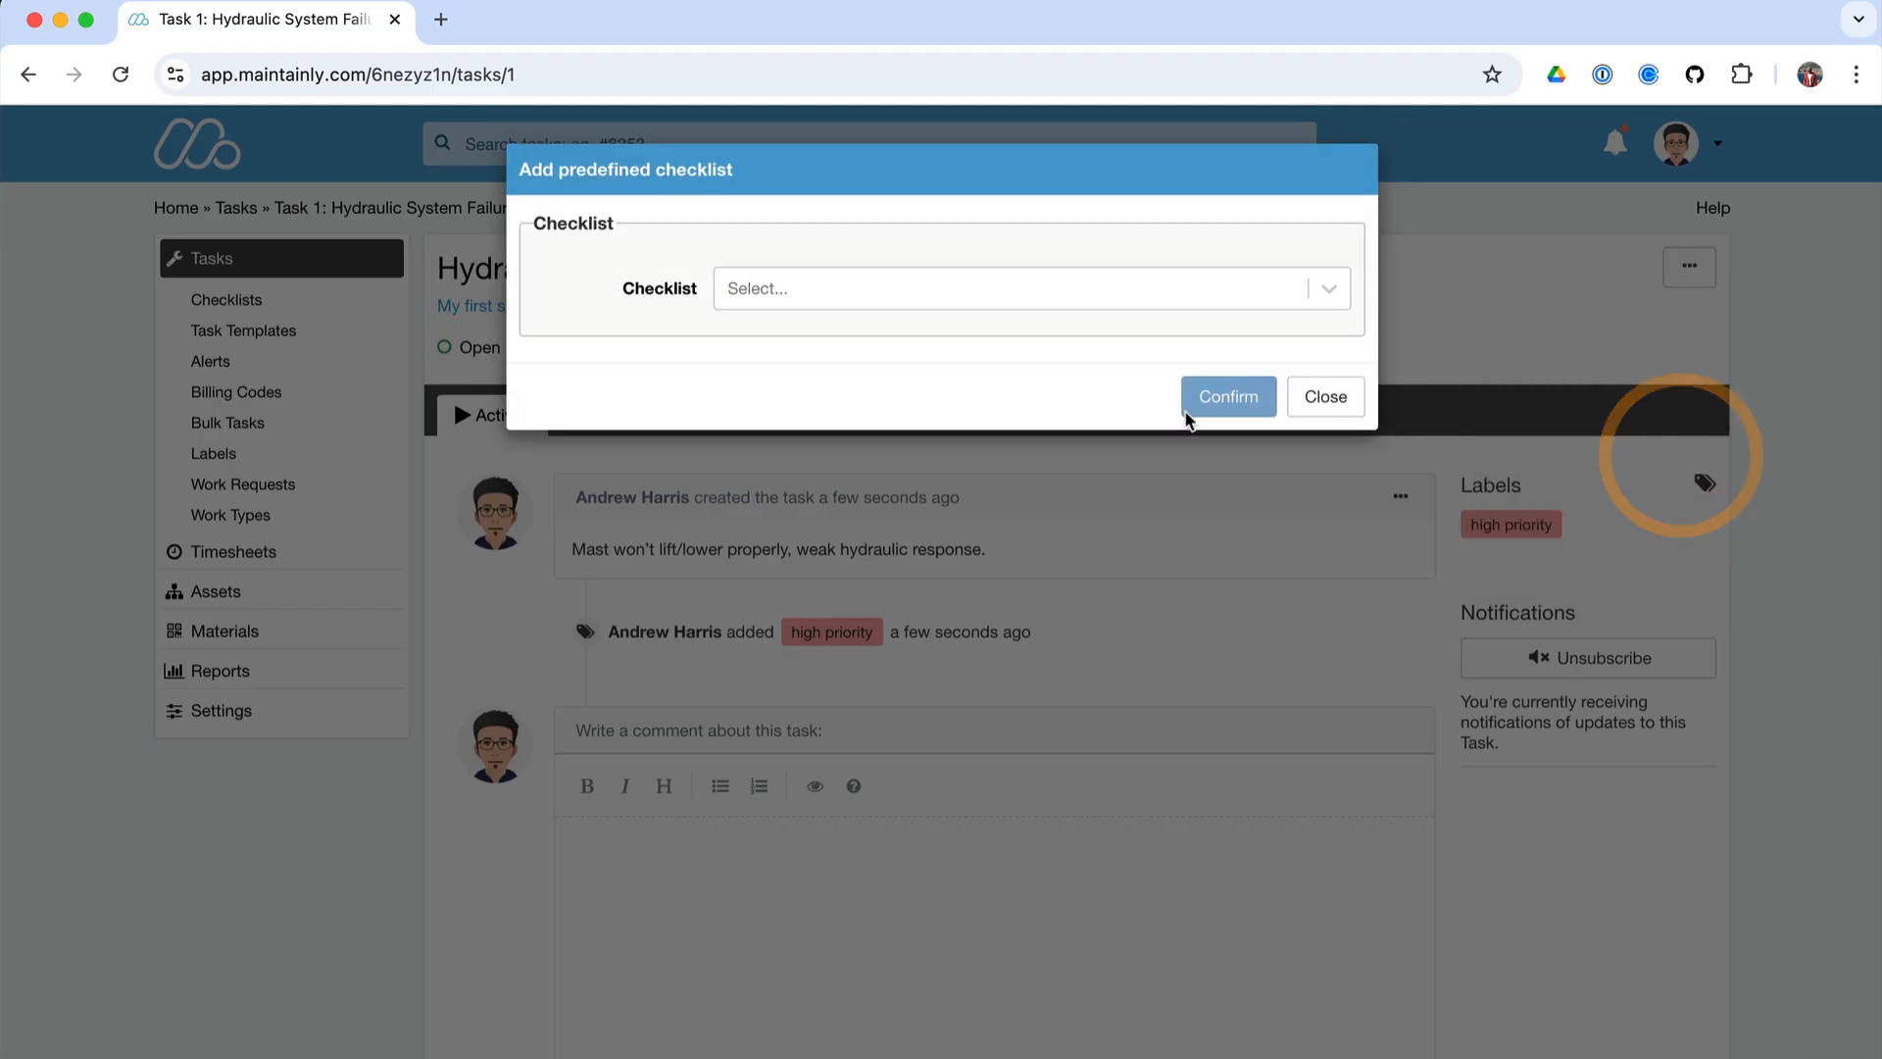
pyautogui.click(833, 296)
pyautogui.click(837, 350)
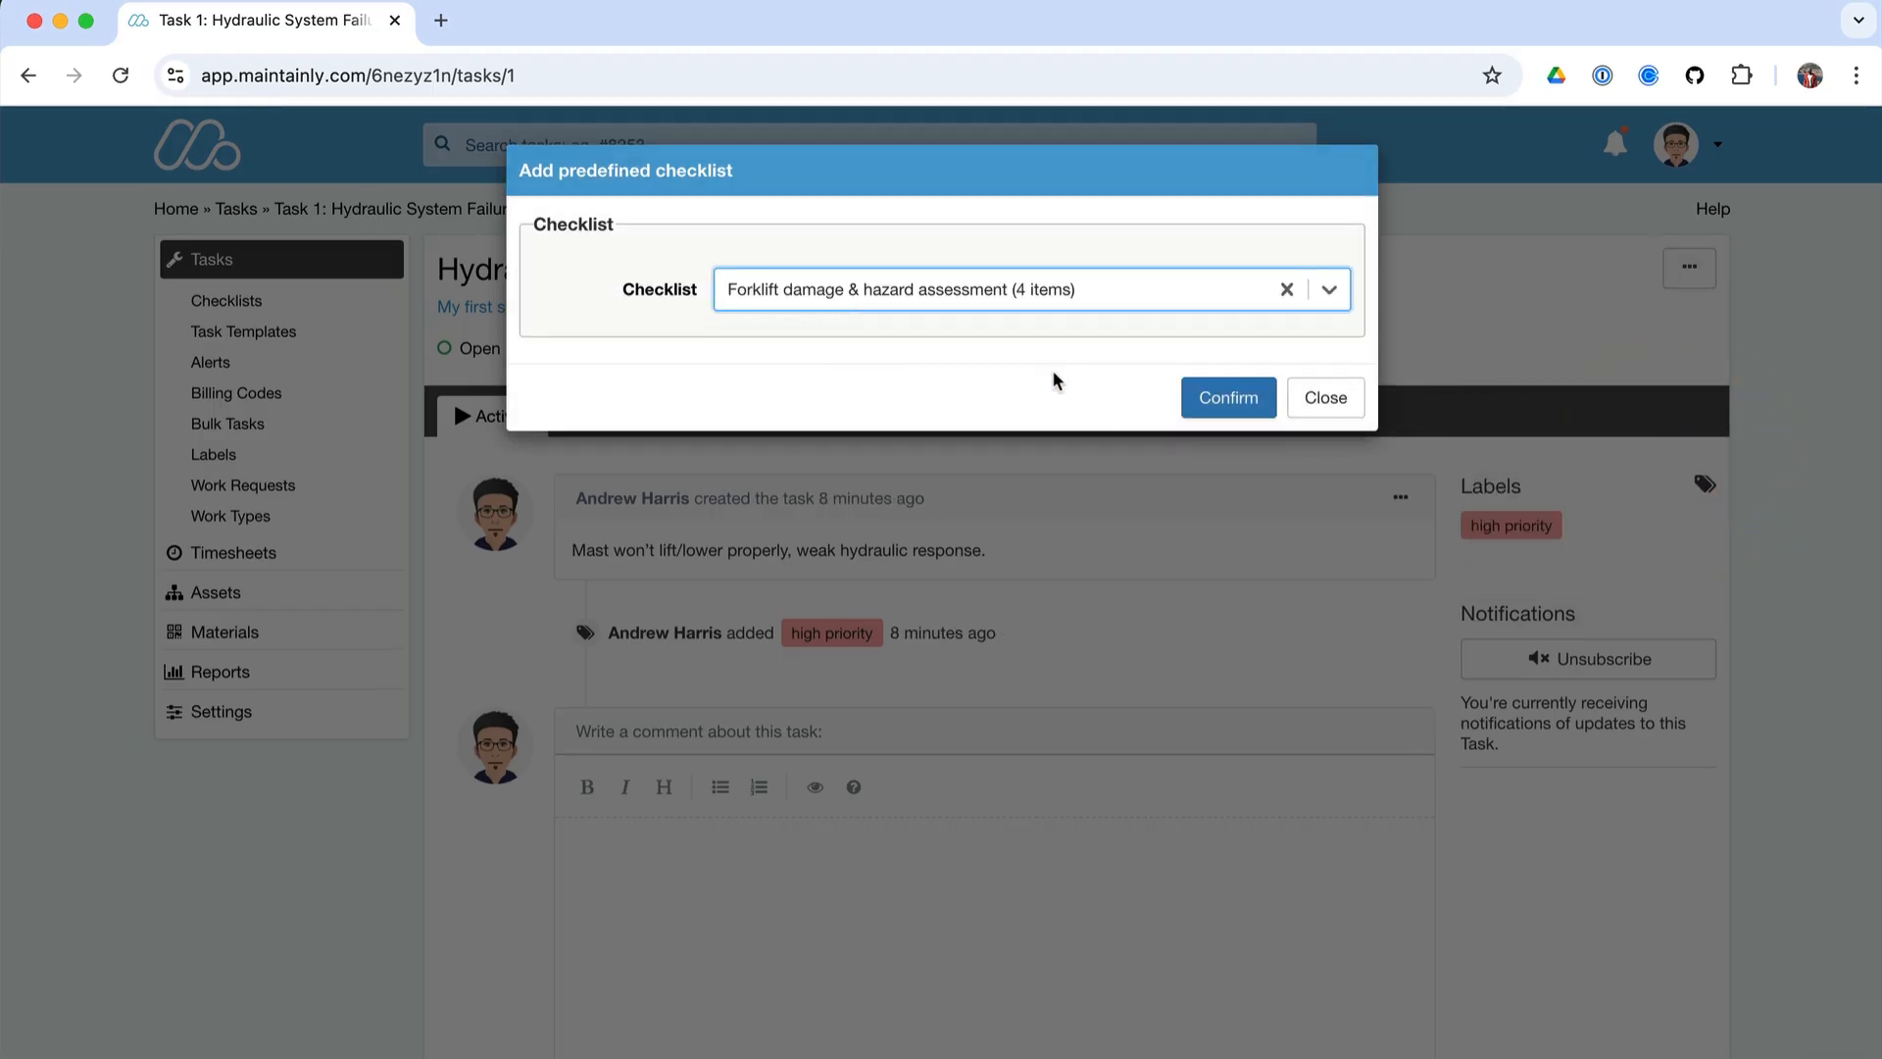
pyautogui.click(1228, 397)
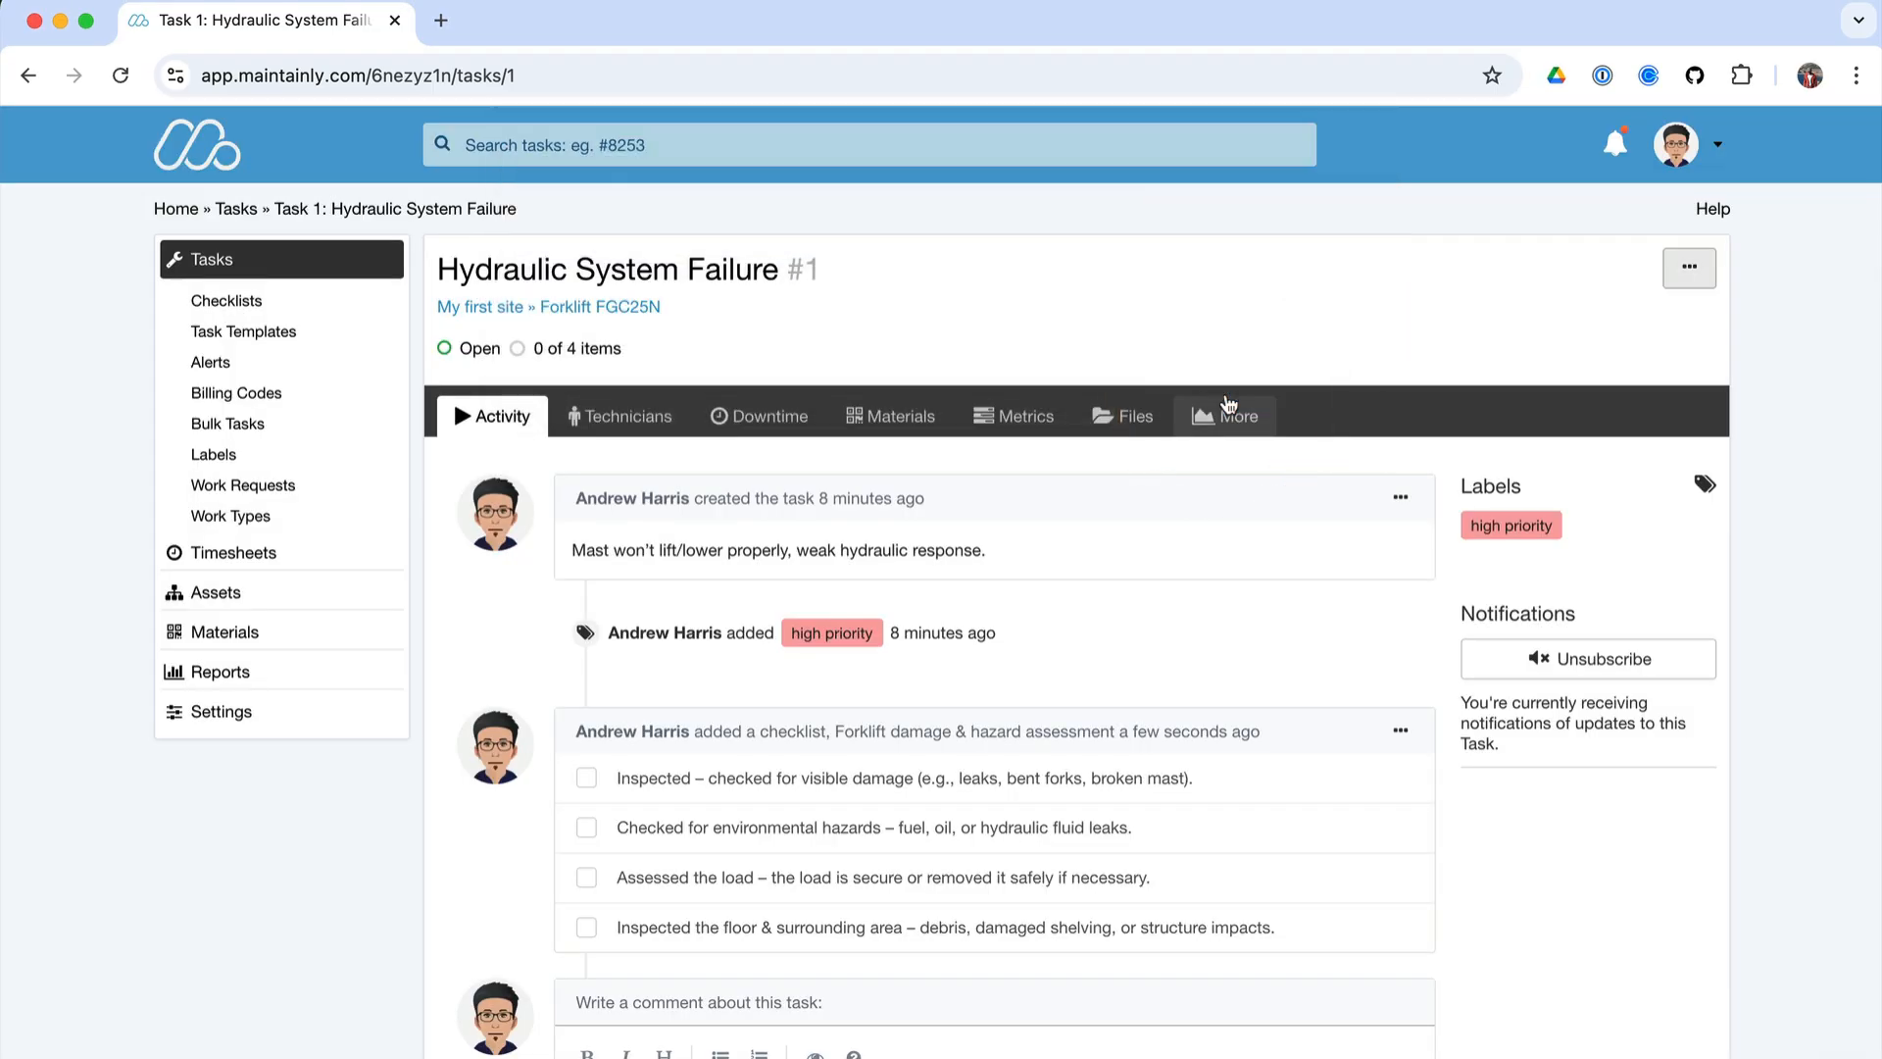
# - Mark the visible damage and environmental hazards checklist items as done and open the task's technician time records
pyautogui.click(587, 778)
pyautogui.click(587, 828)
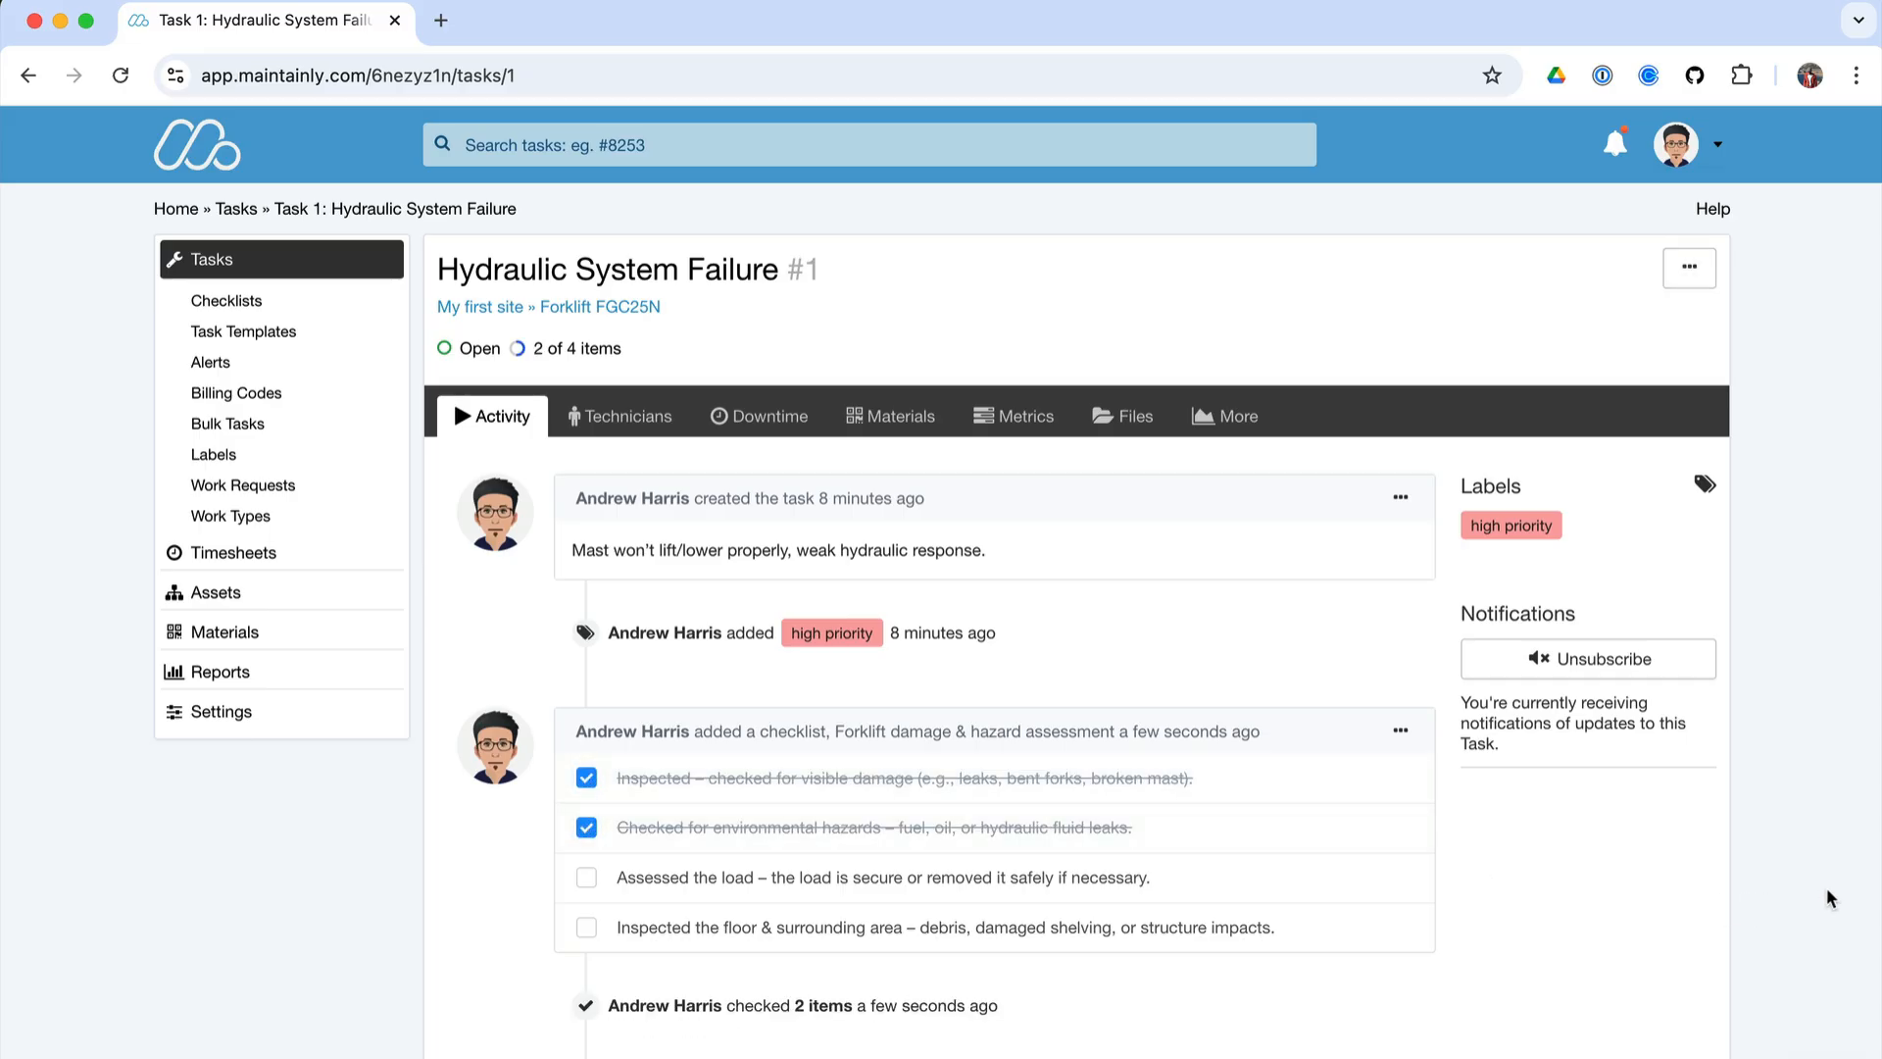
pyautogui.click(622, 415)
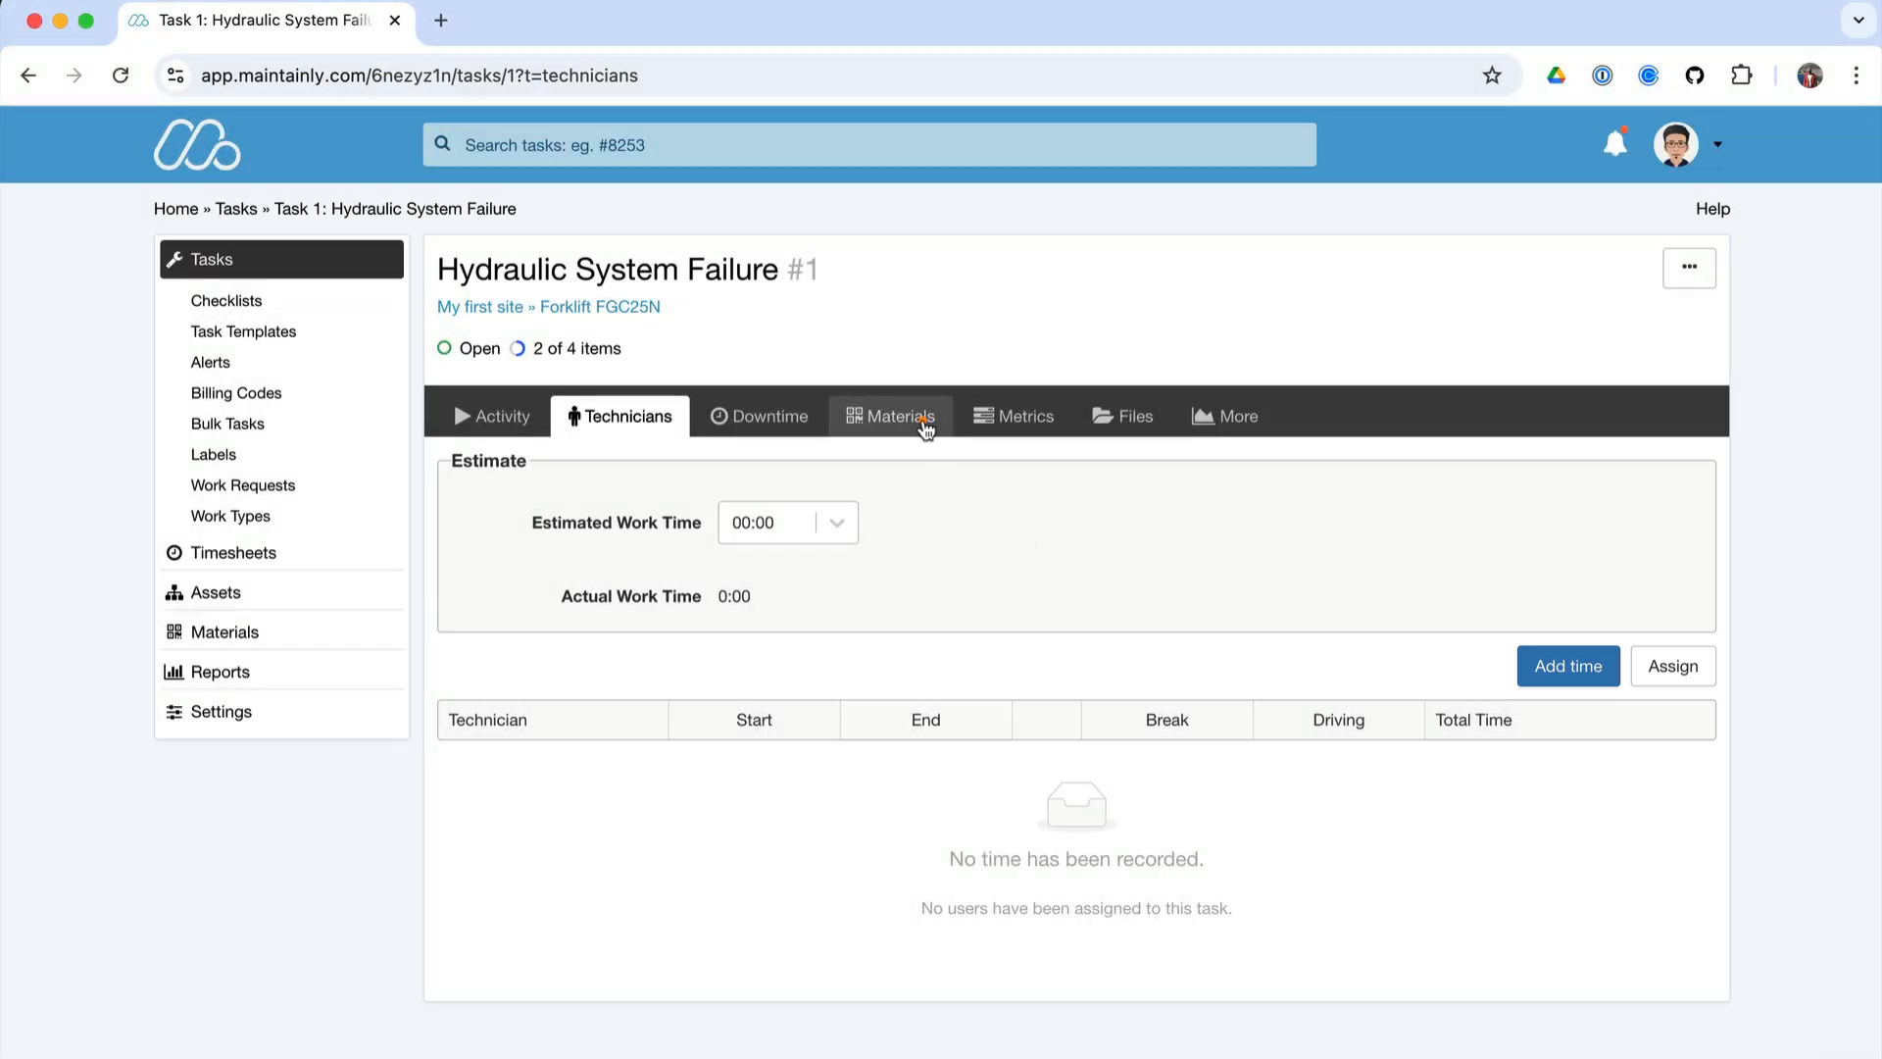
# - Add one Fleetguard automotive oil filter 3/4" UNF-2B from My first site Store to the task's materials
pyautogui.click(923, 419)
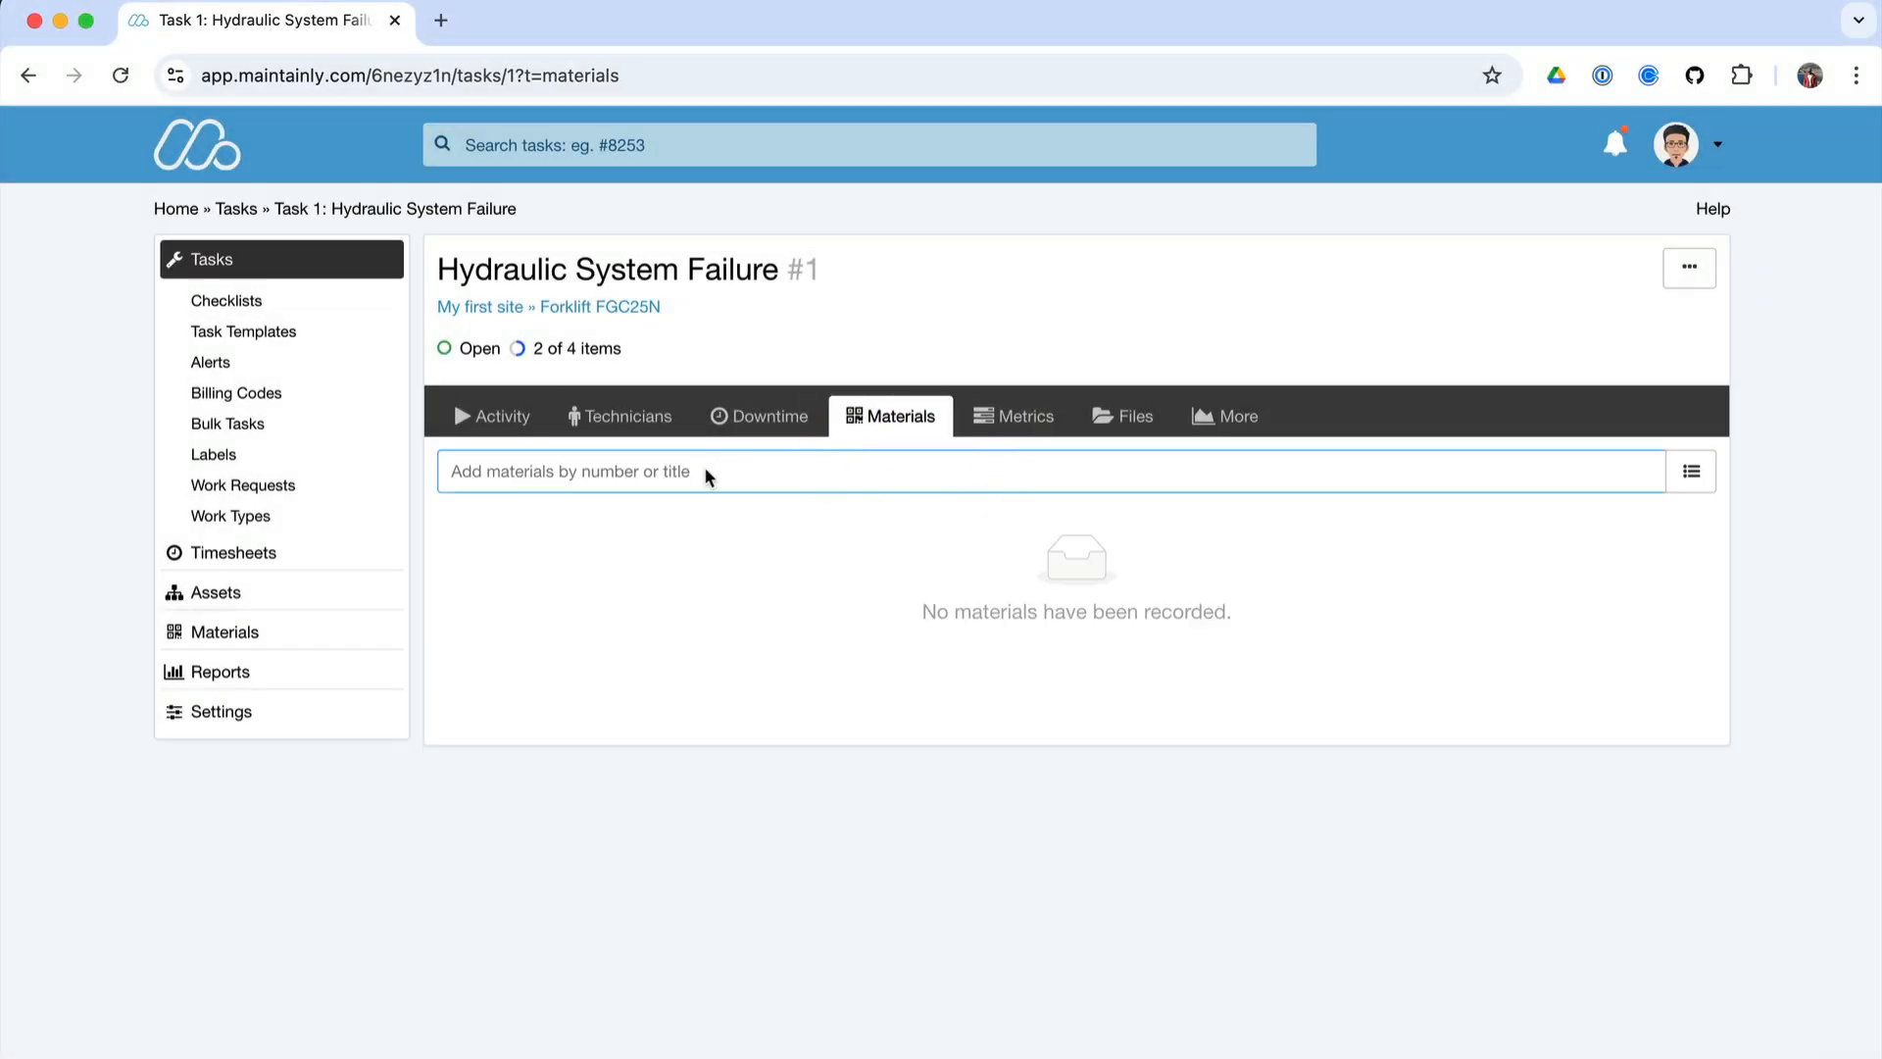
pyautogui.click(703, 468)
pyautogui.write('filter')
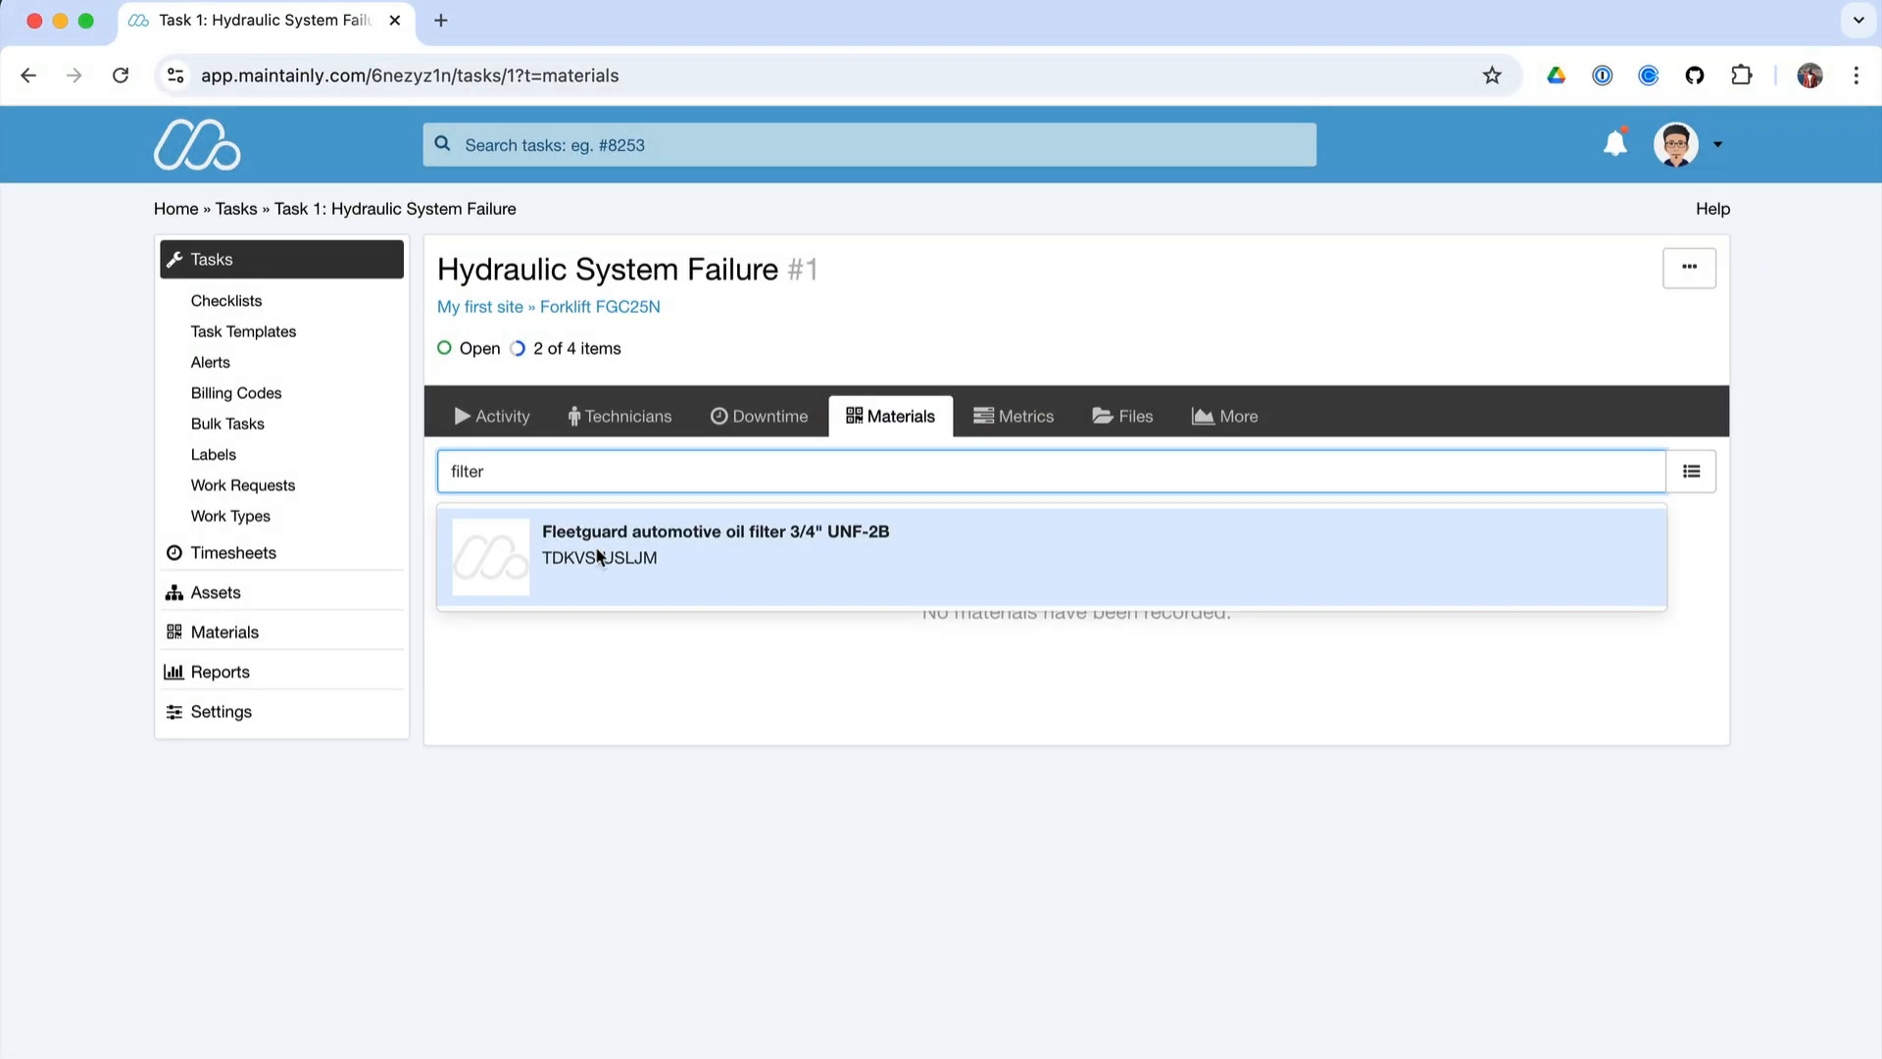
pyautogui.click(661, 557)
pyautogui.click(1126, 592)
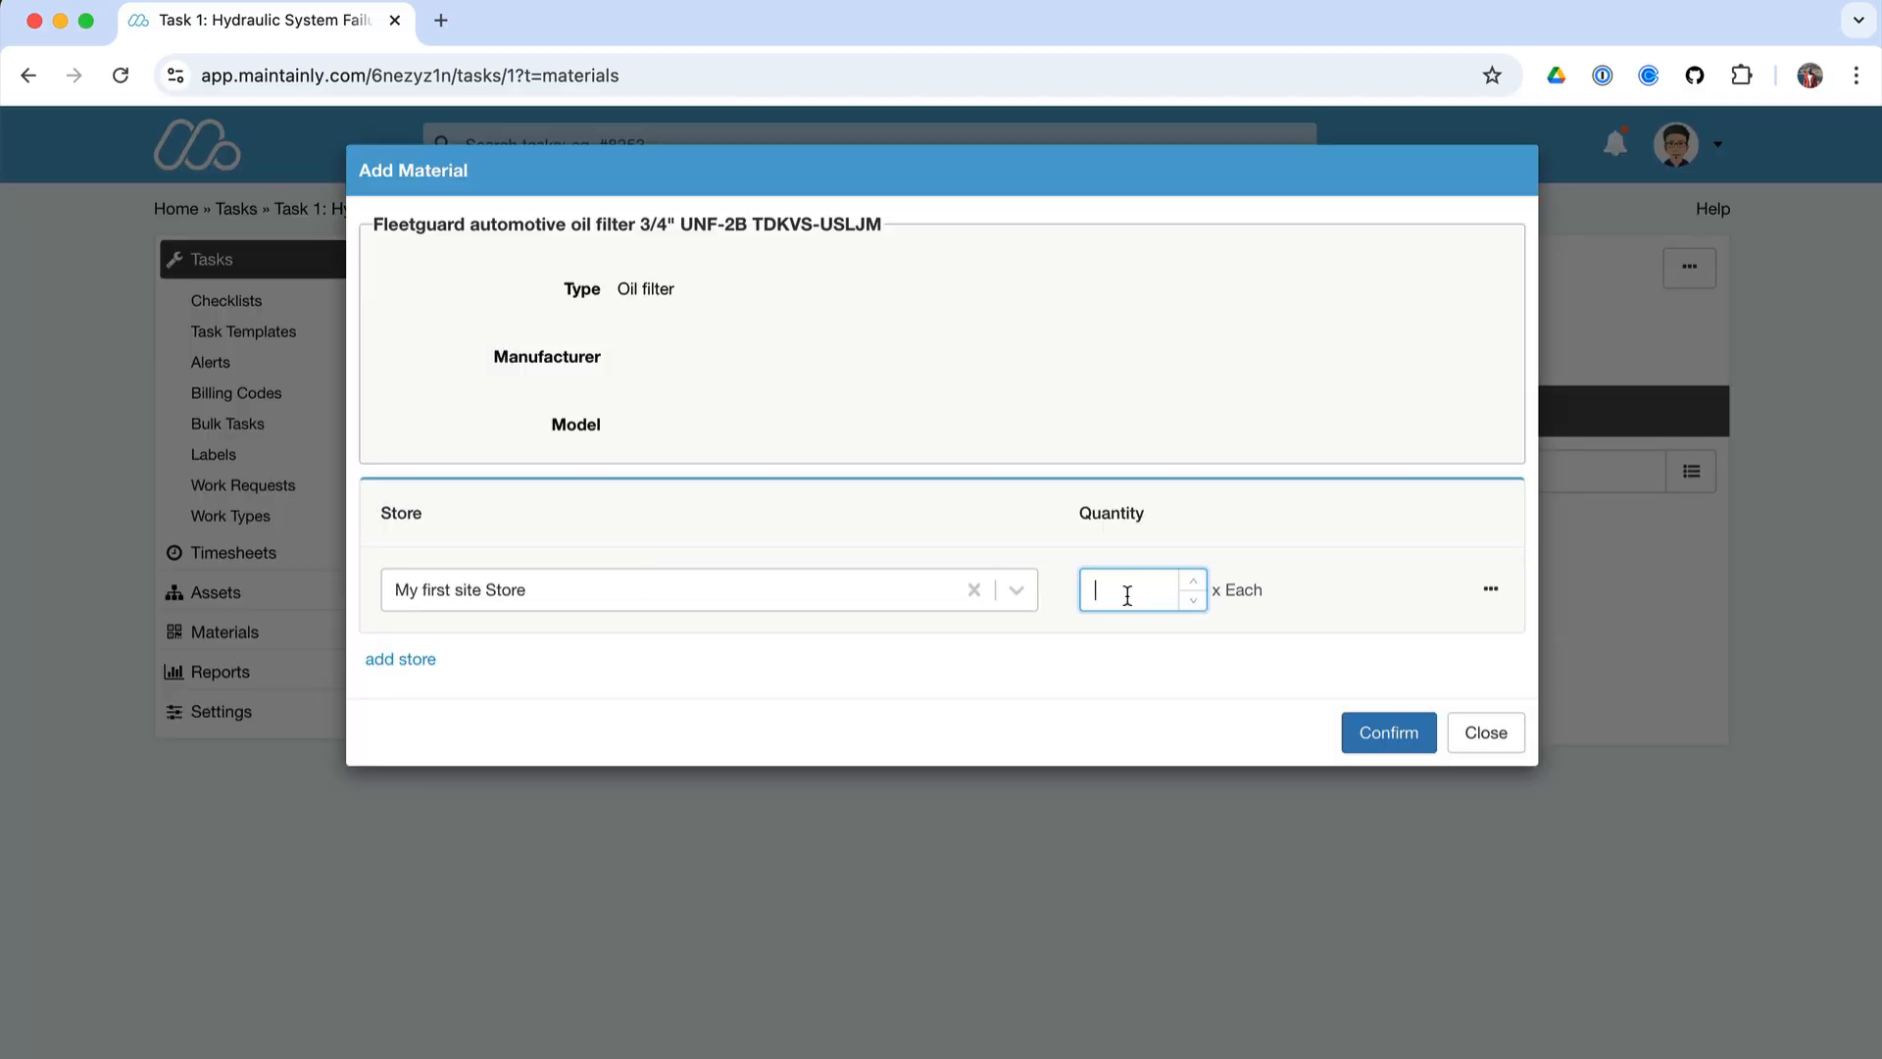
pyautogui.write('1')
pyautogui.click(1388, 731)
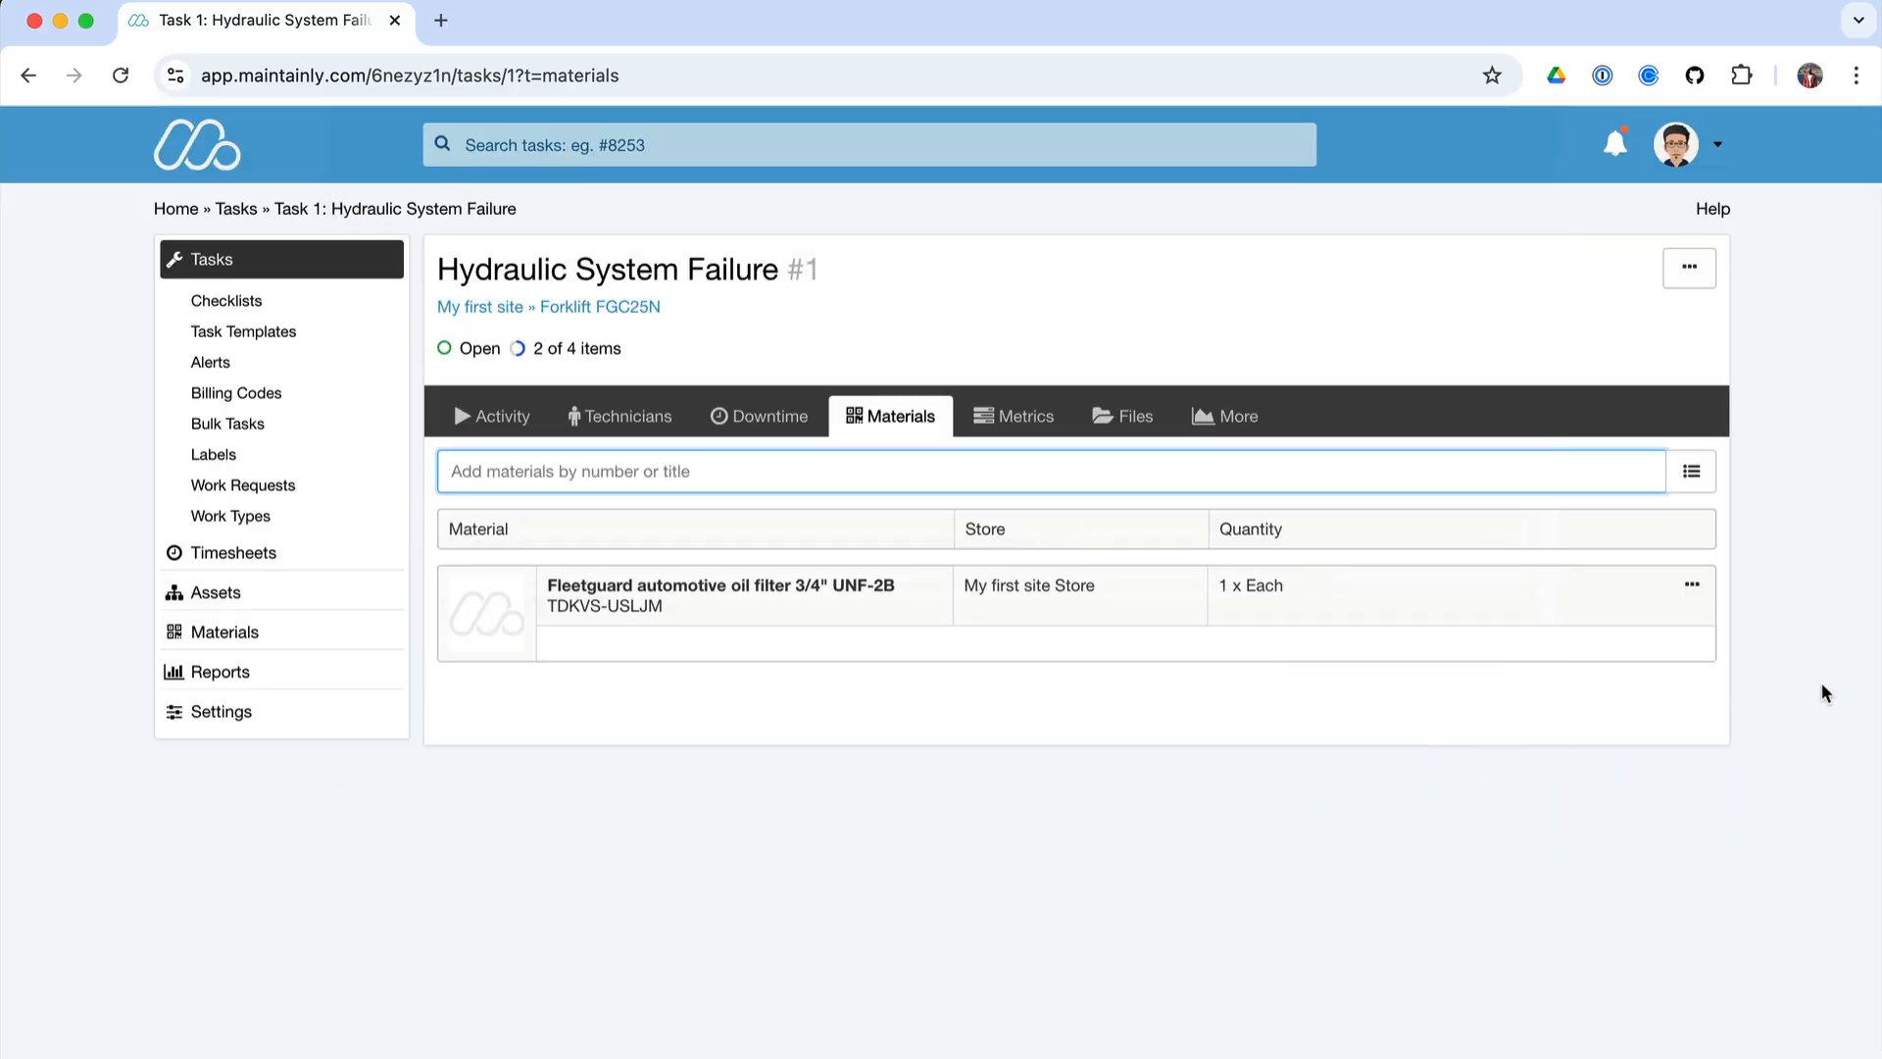
# - Check the task's metrics and files, and save and close the Hydraulic System Failure task
pyautogui.click(1029, 419)
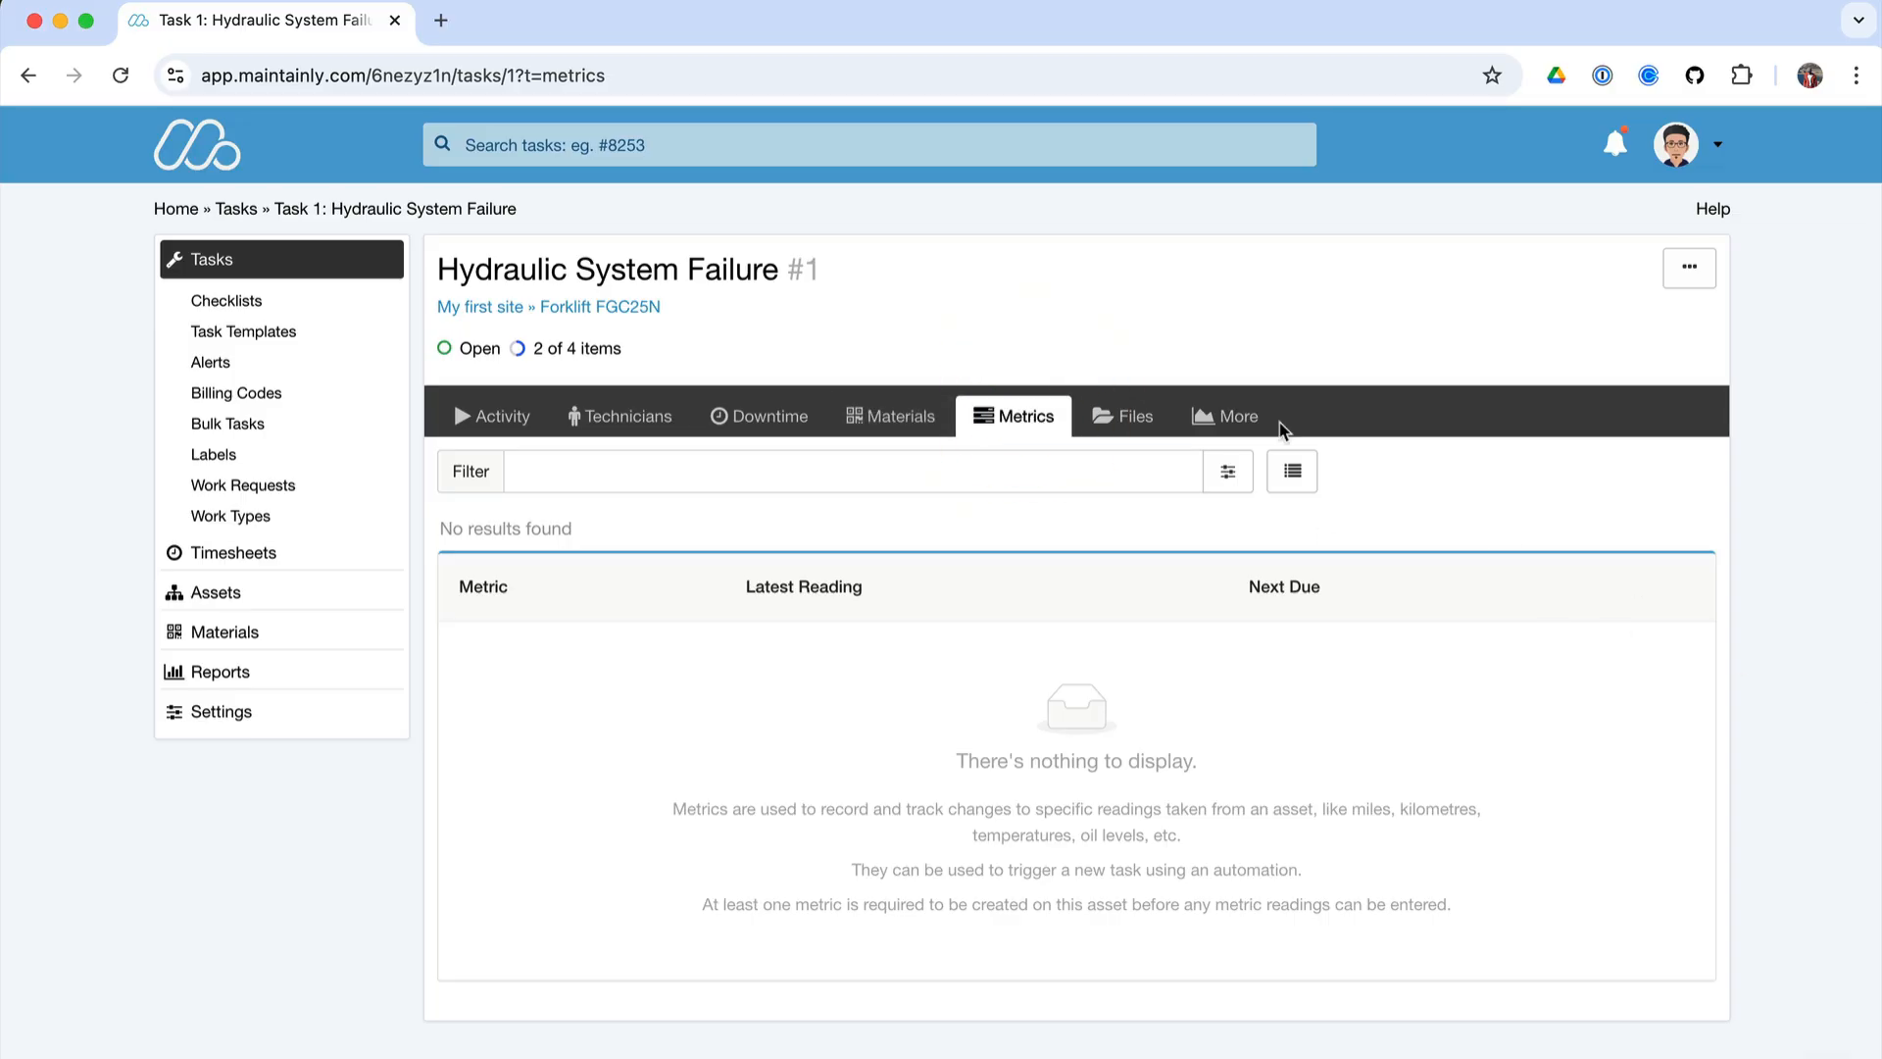
pyautogui.click(1135, 416)
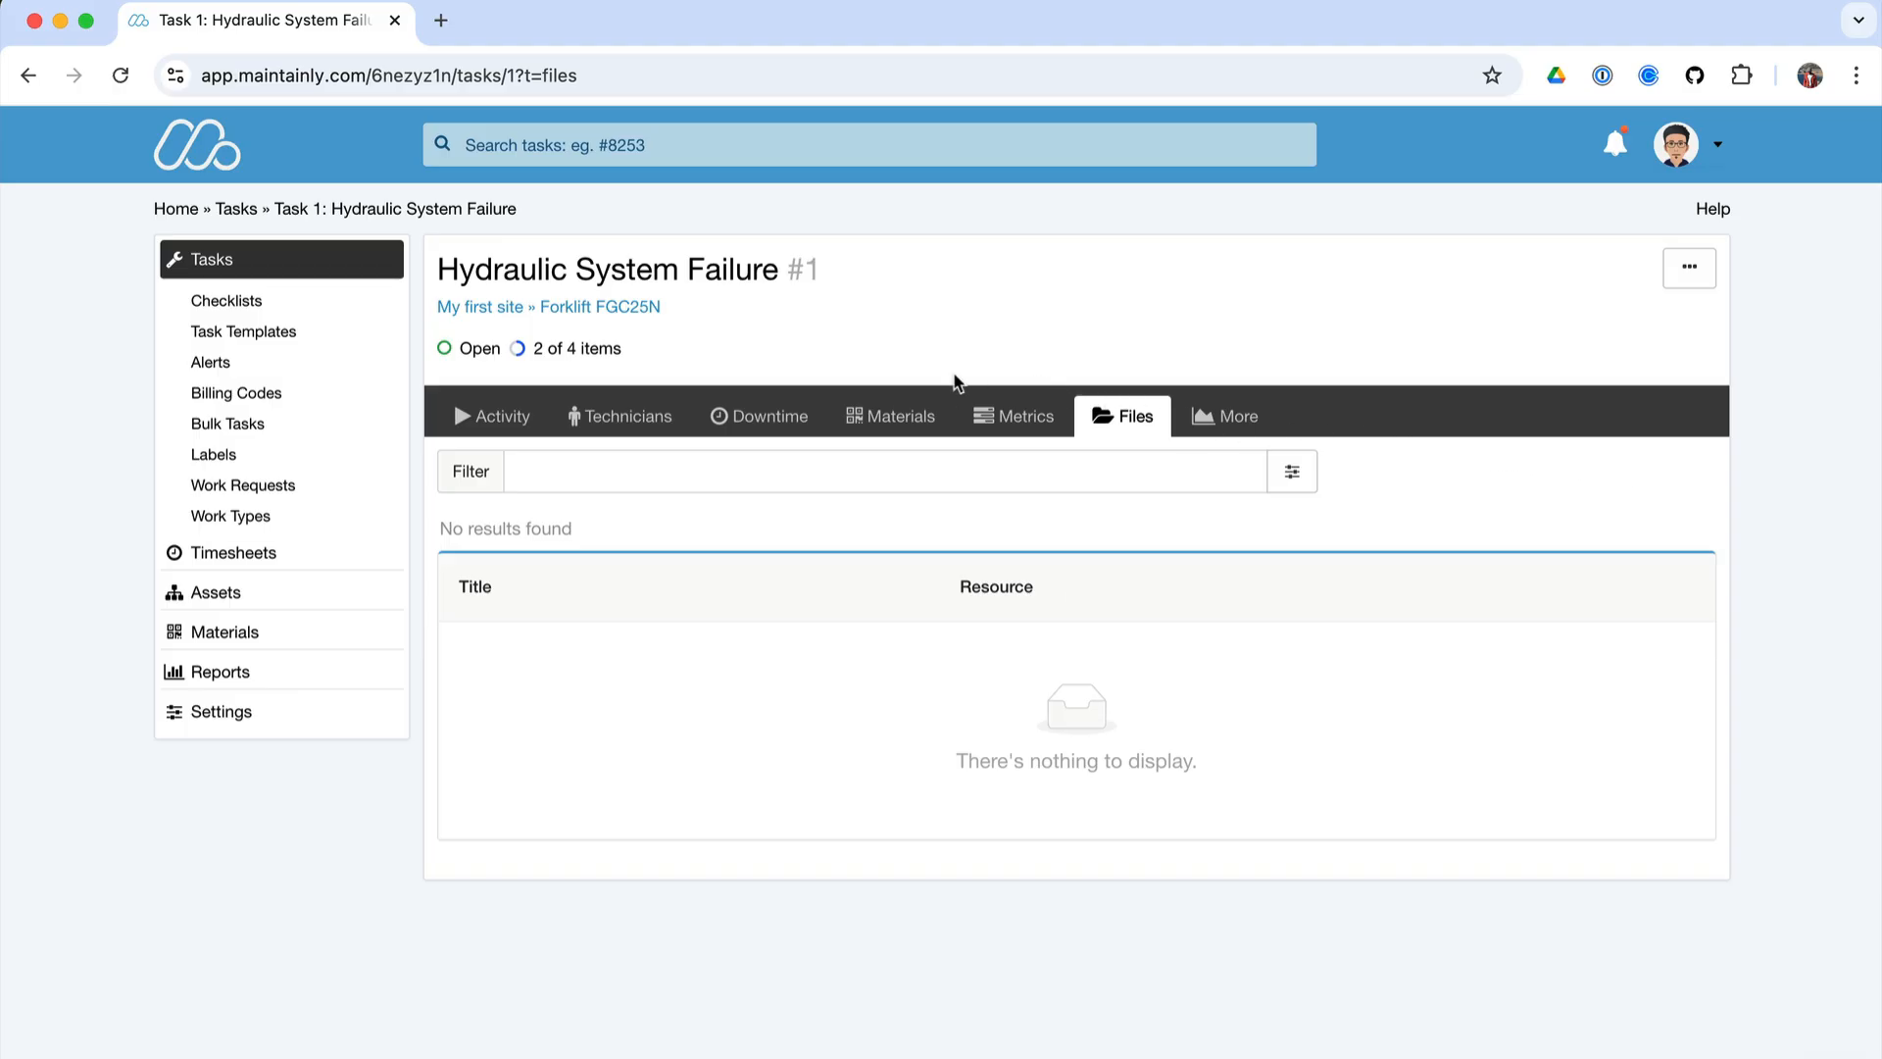
pyautogui.click(490, 416)
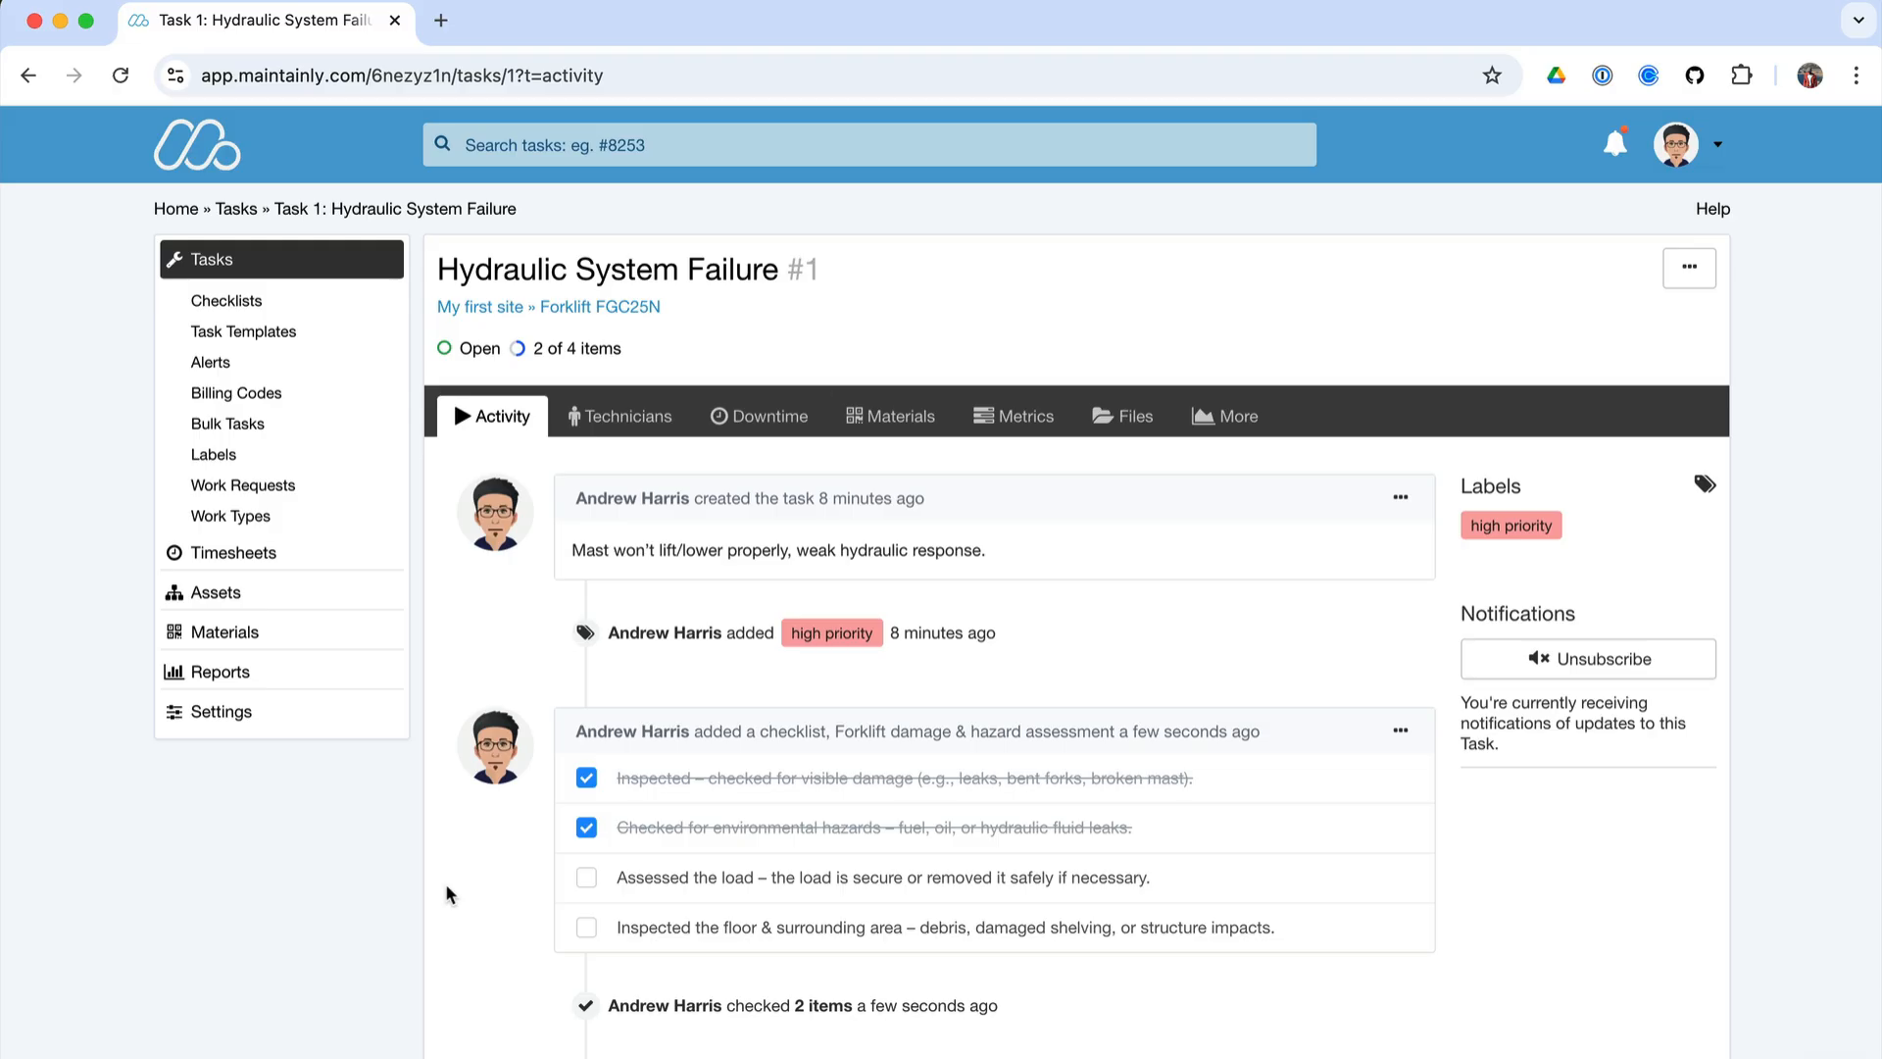
pyautogui.scroll(-5, 446, 887)
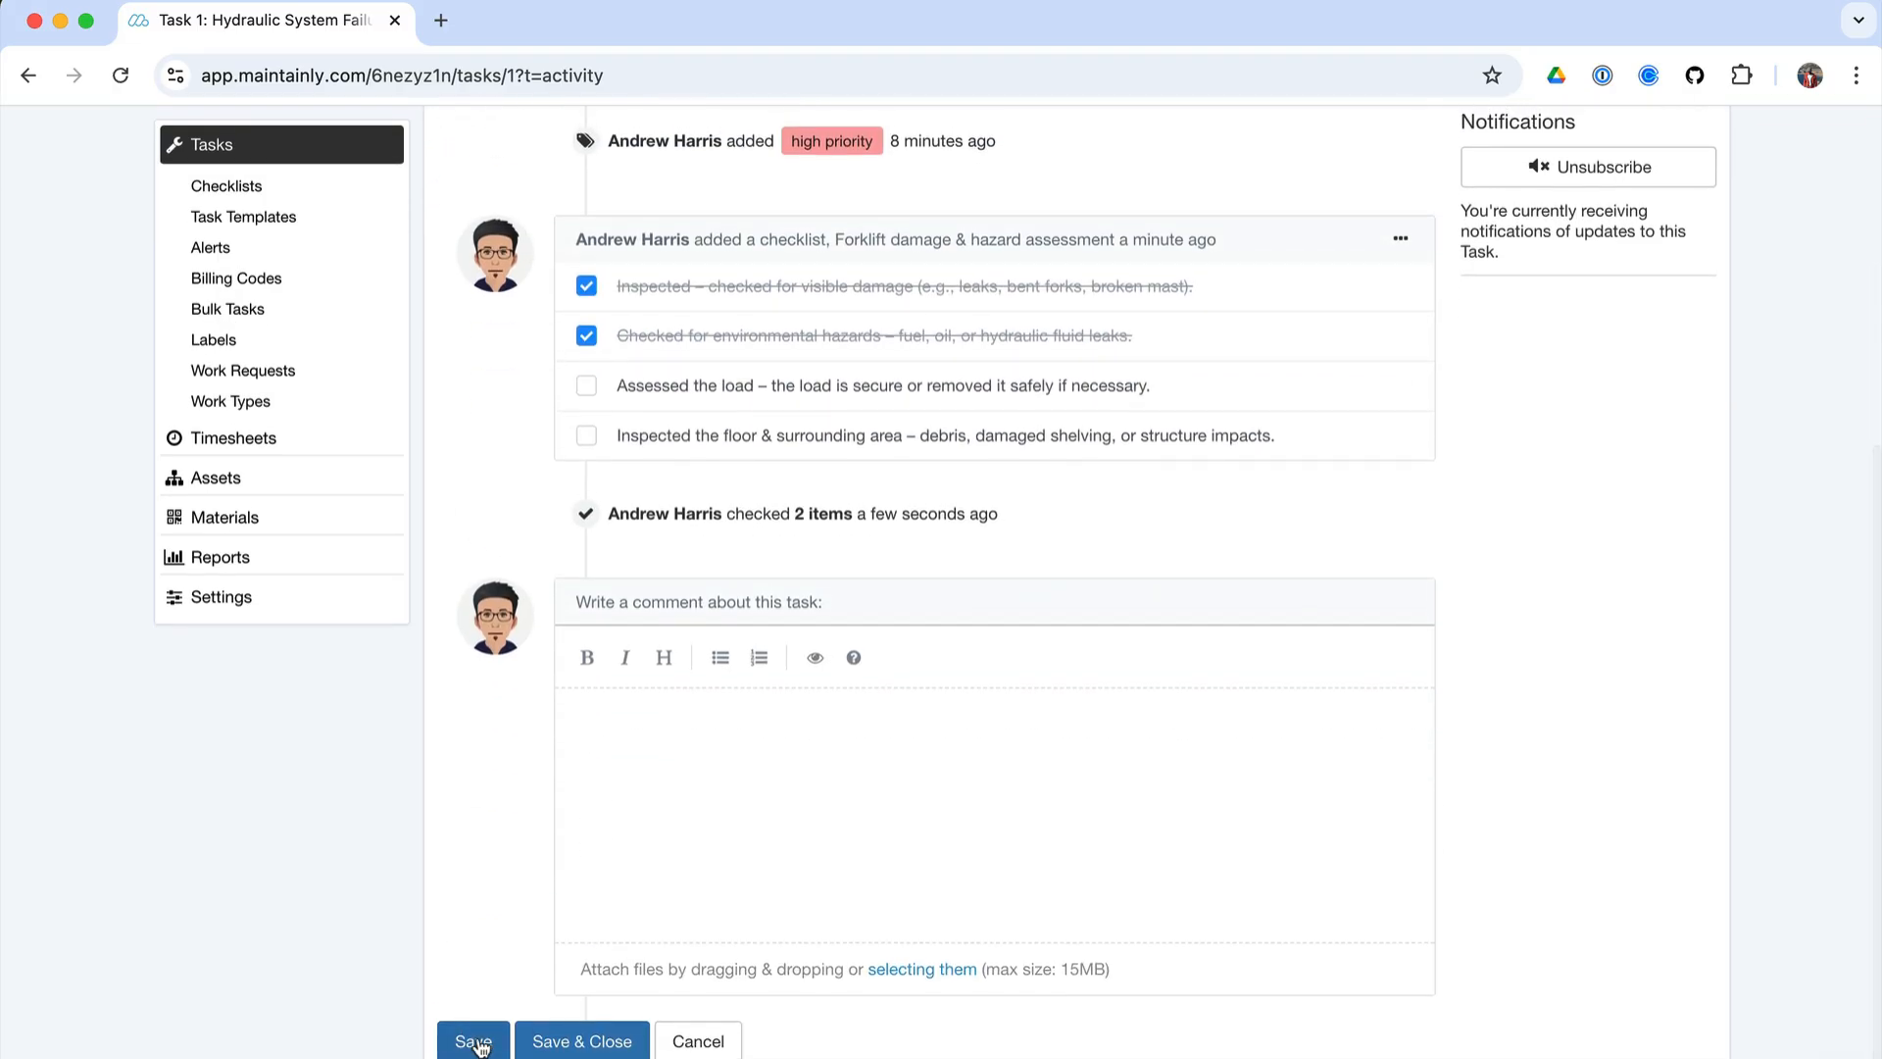
pyautogui.click(583, 1043)
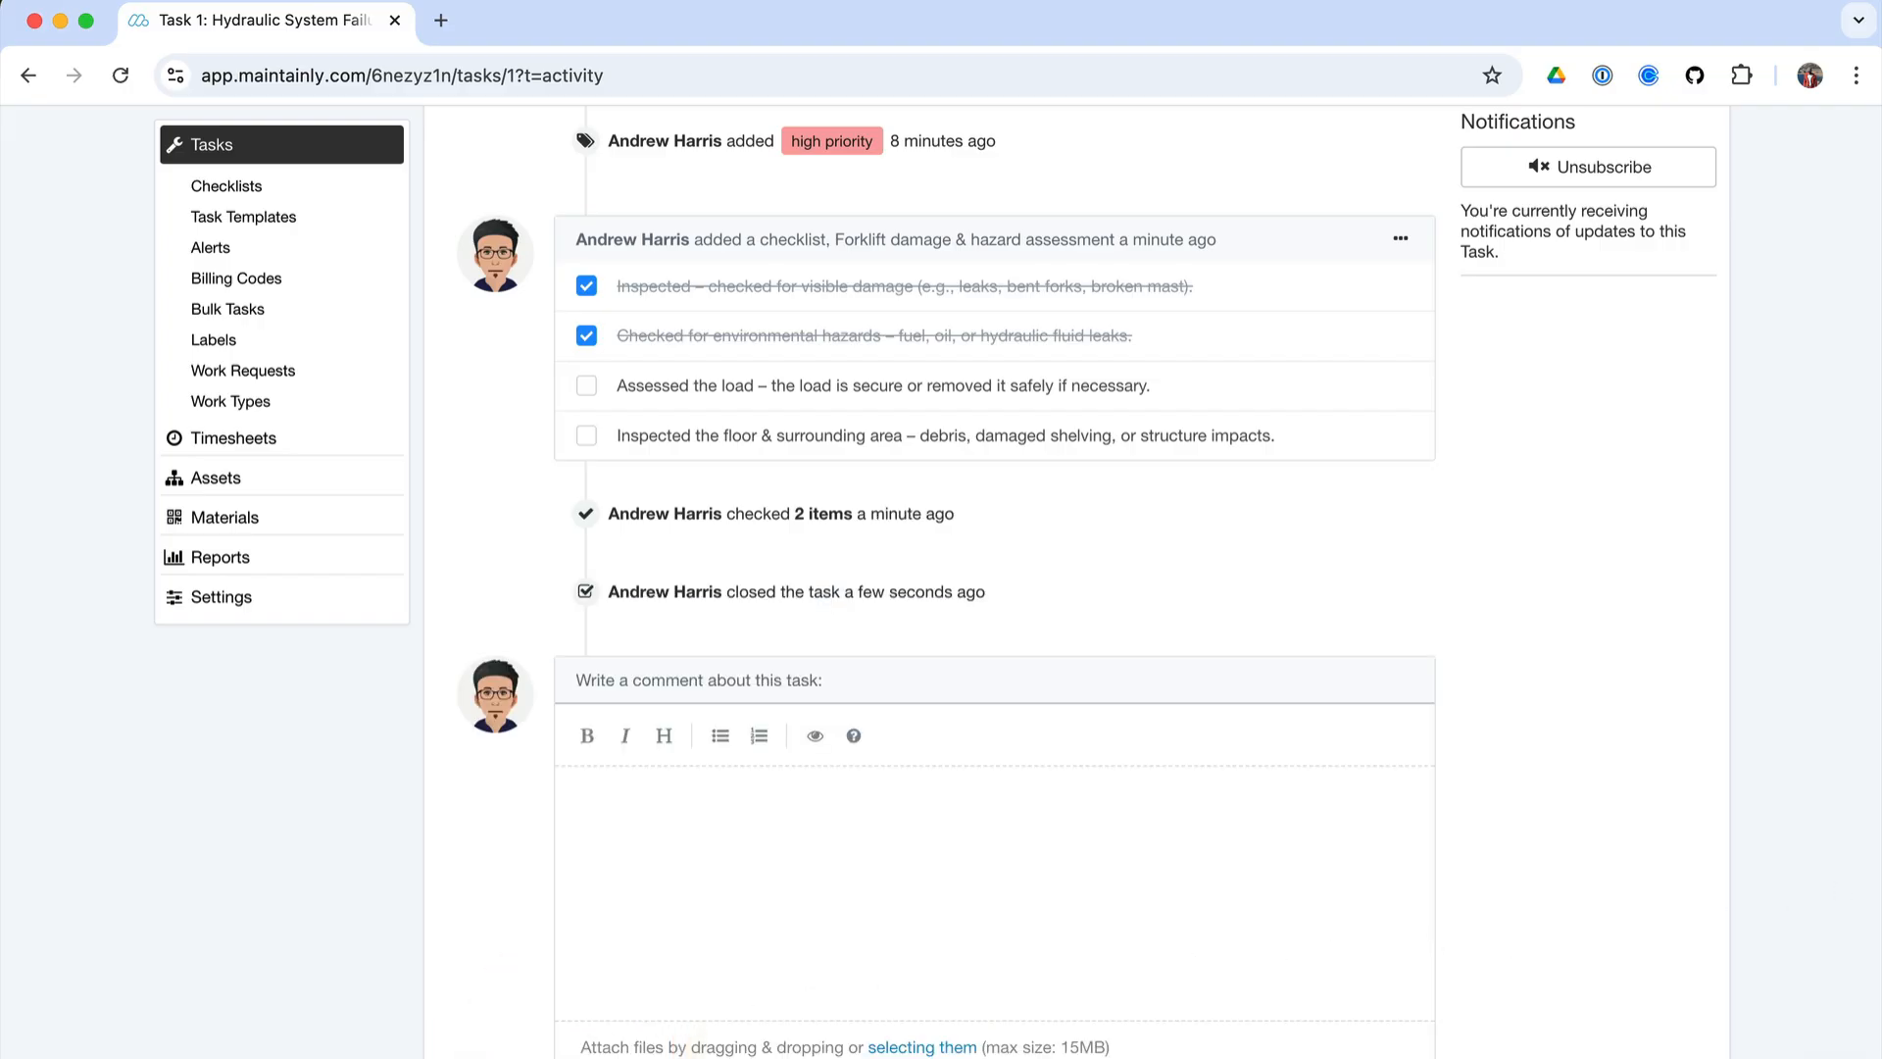
pyautogui.scroll(5, 1833, 741)
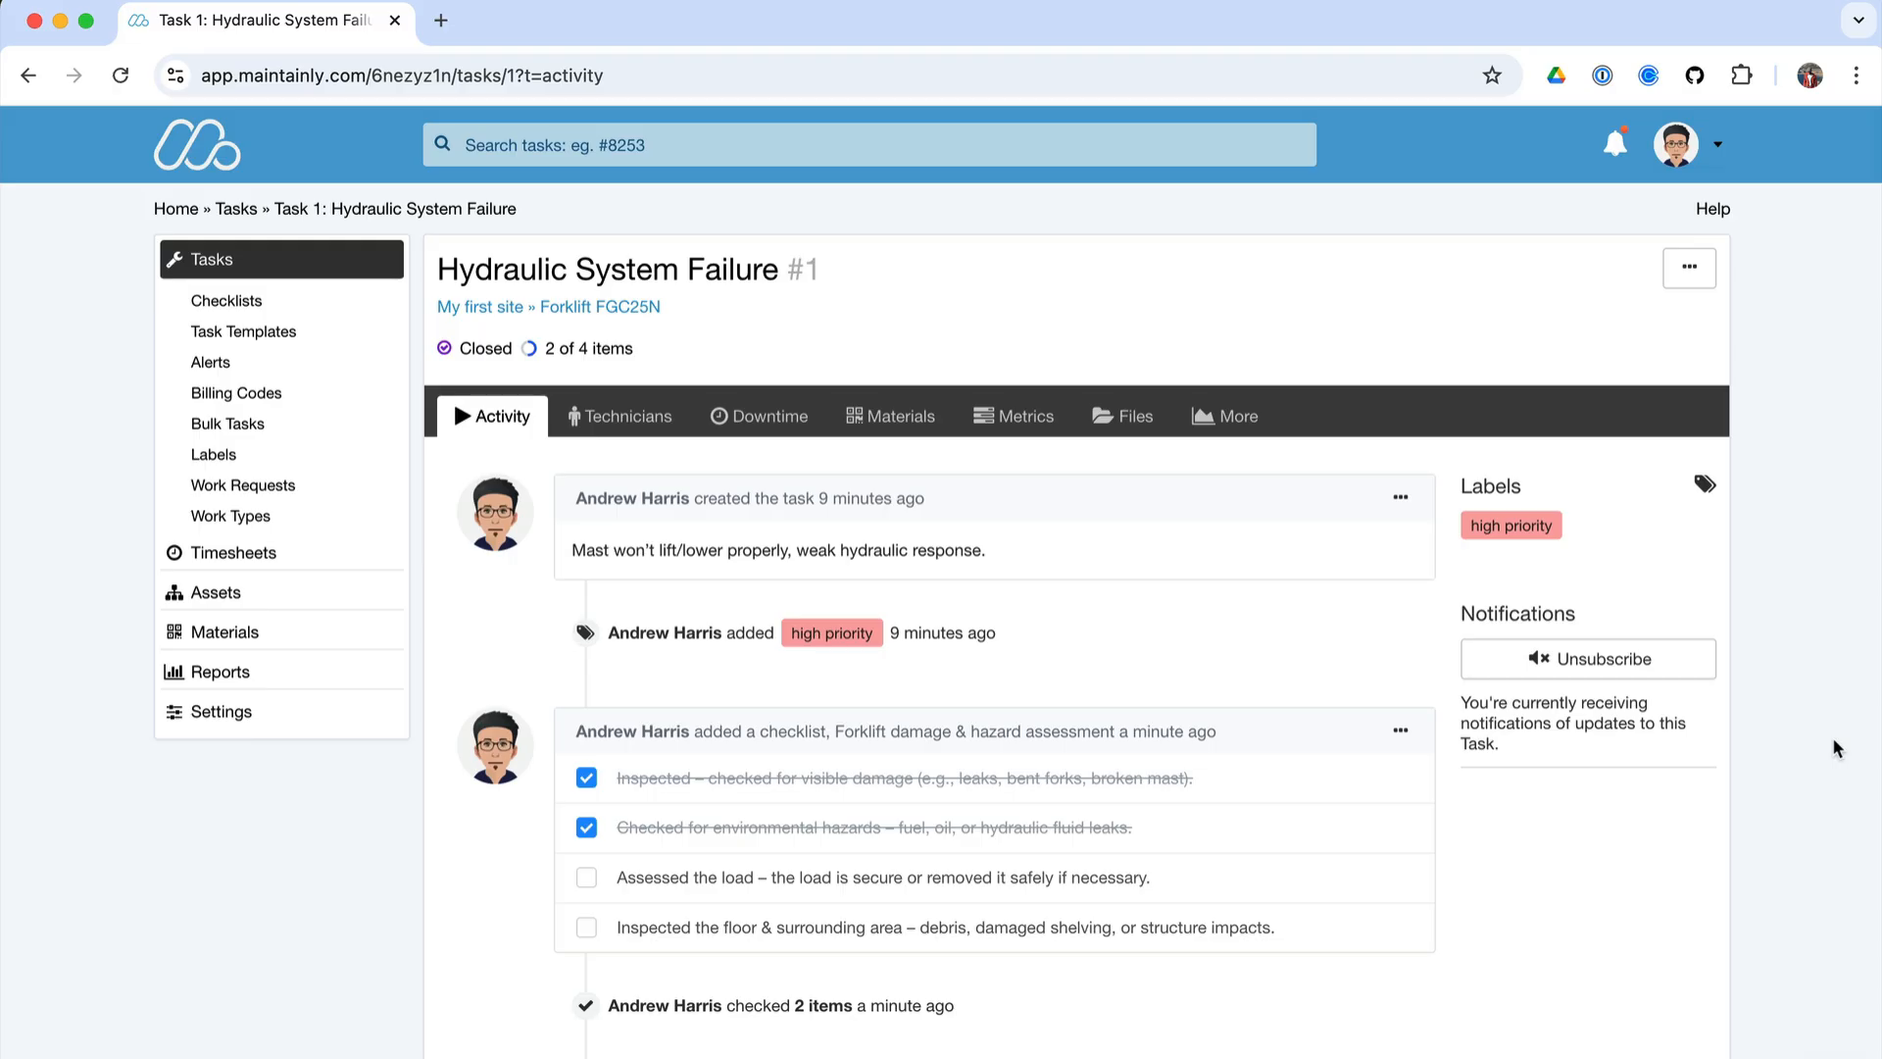
# - Create and save a new task template titled "250 Hour Engine & Transmission"
pyautogui.click(236, 333)
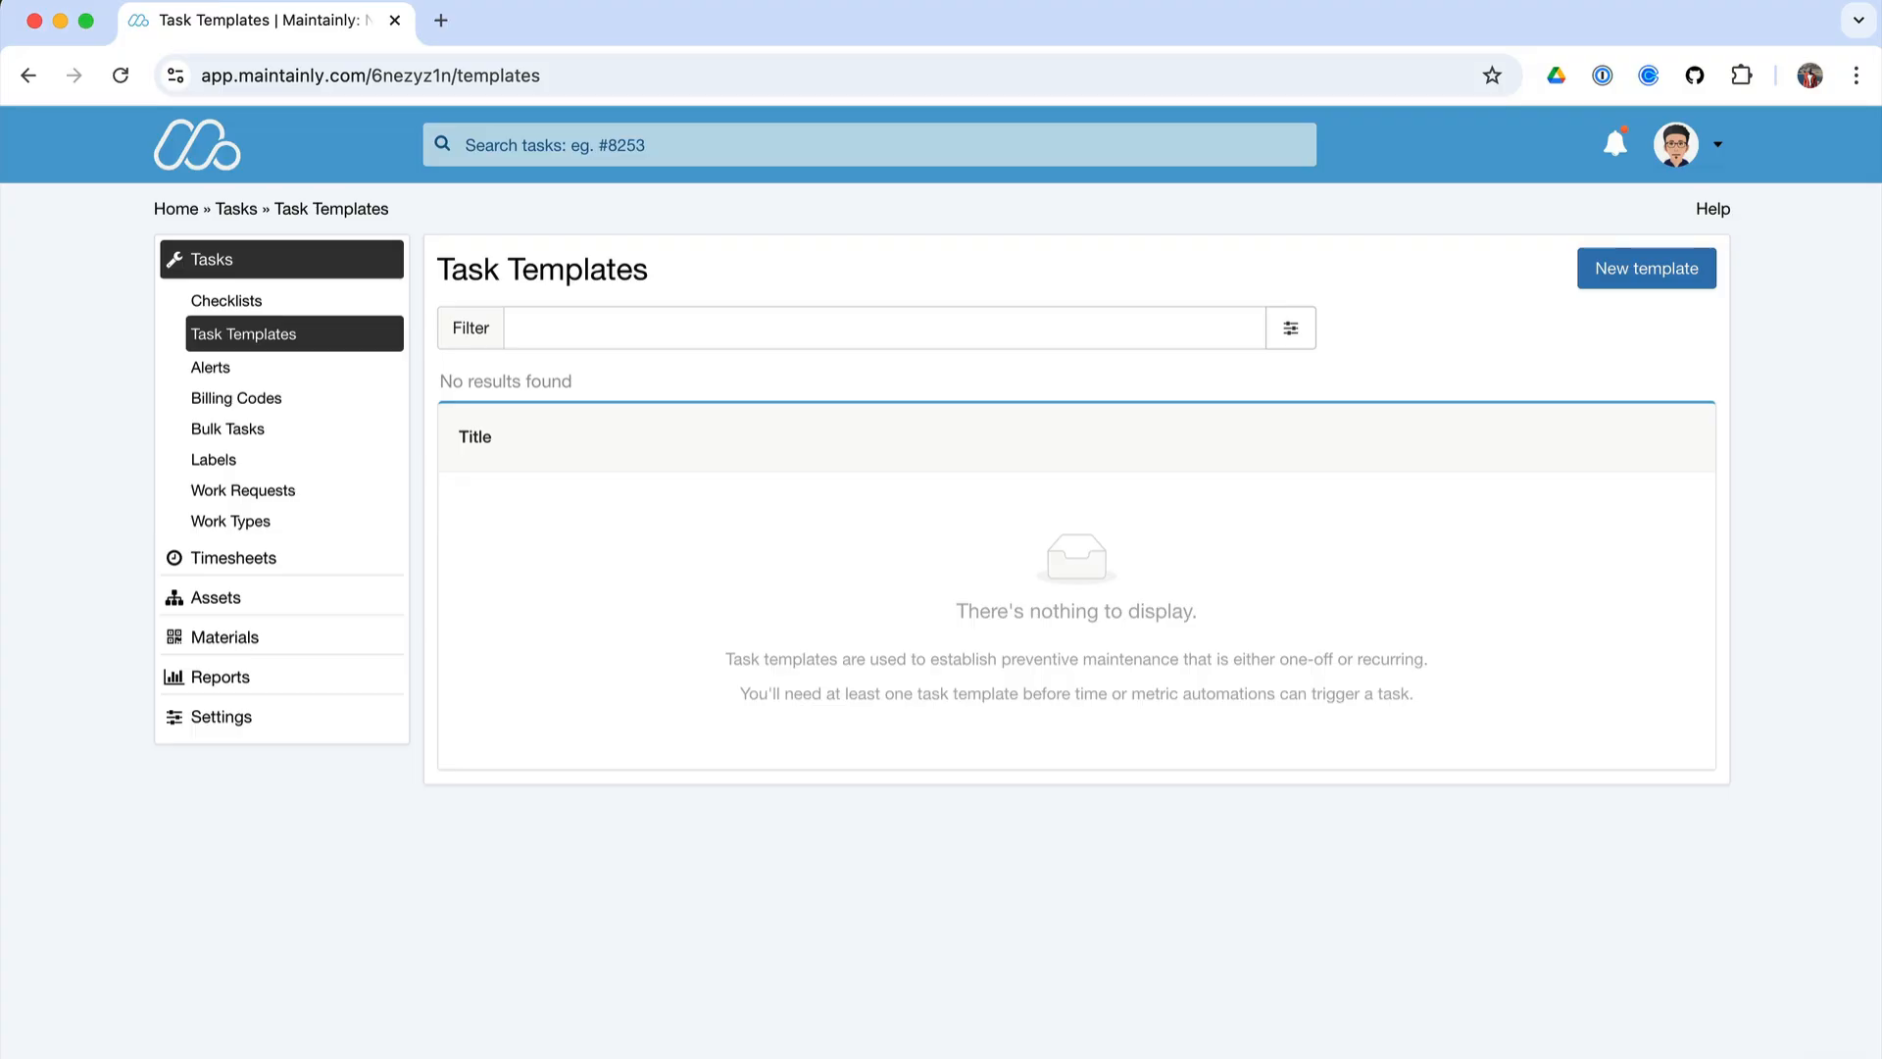
pyautogui.click(1654, 268)
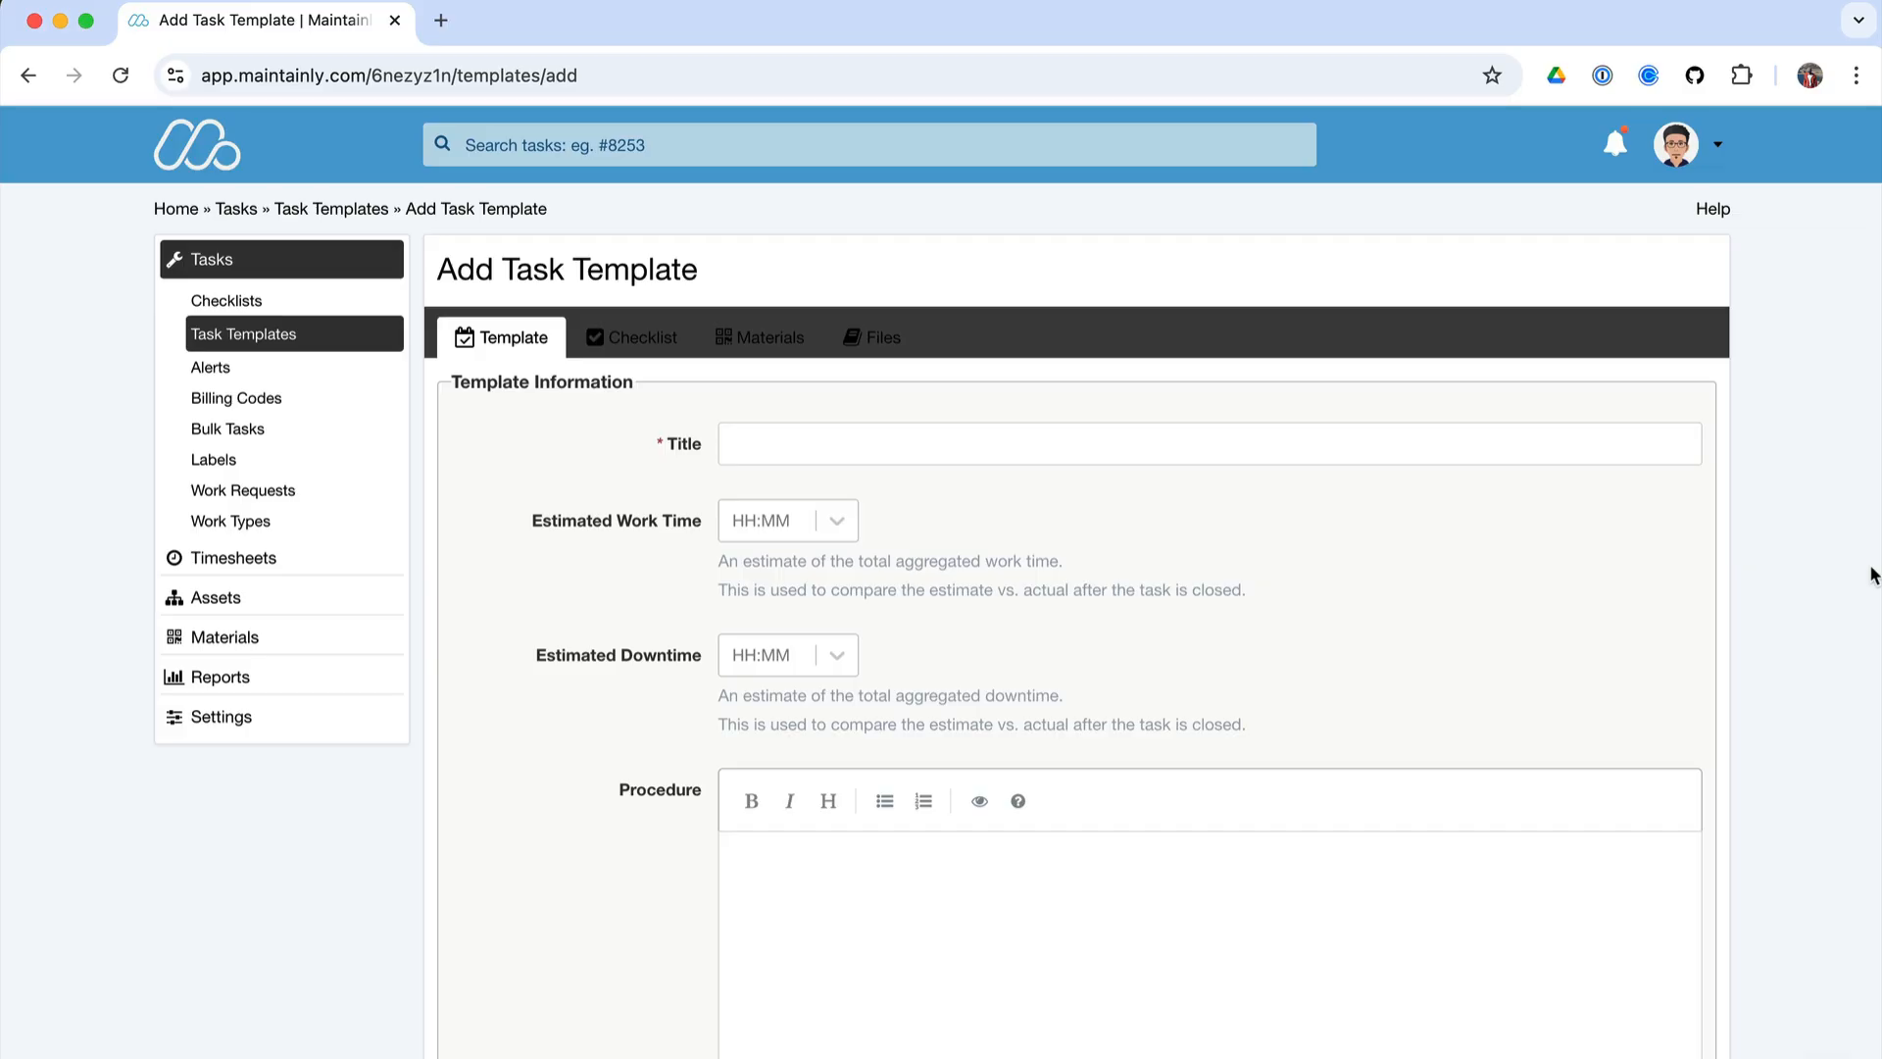
pyautogui.click(849, 446)
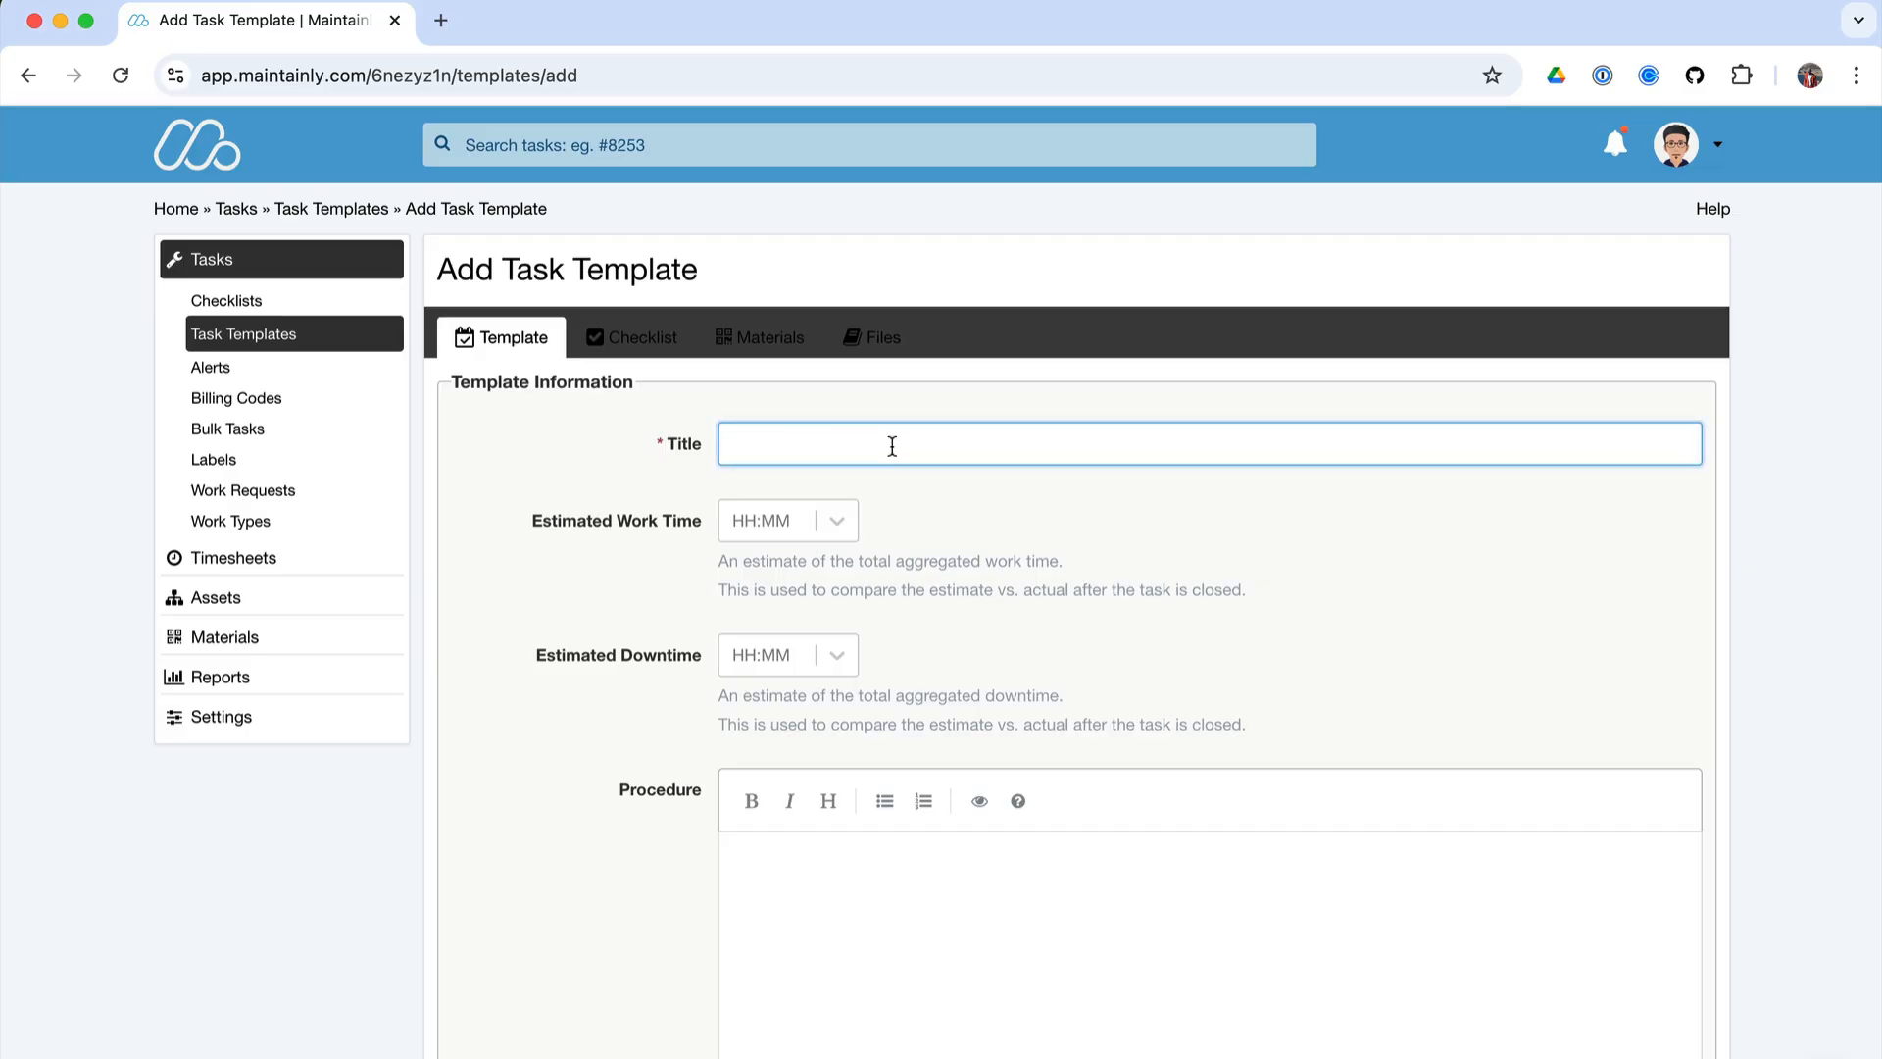
pyautogui.write('250 Hour Engine & Transmission')
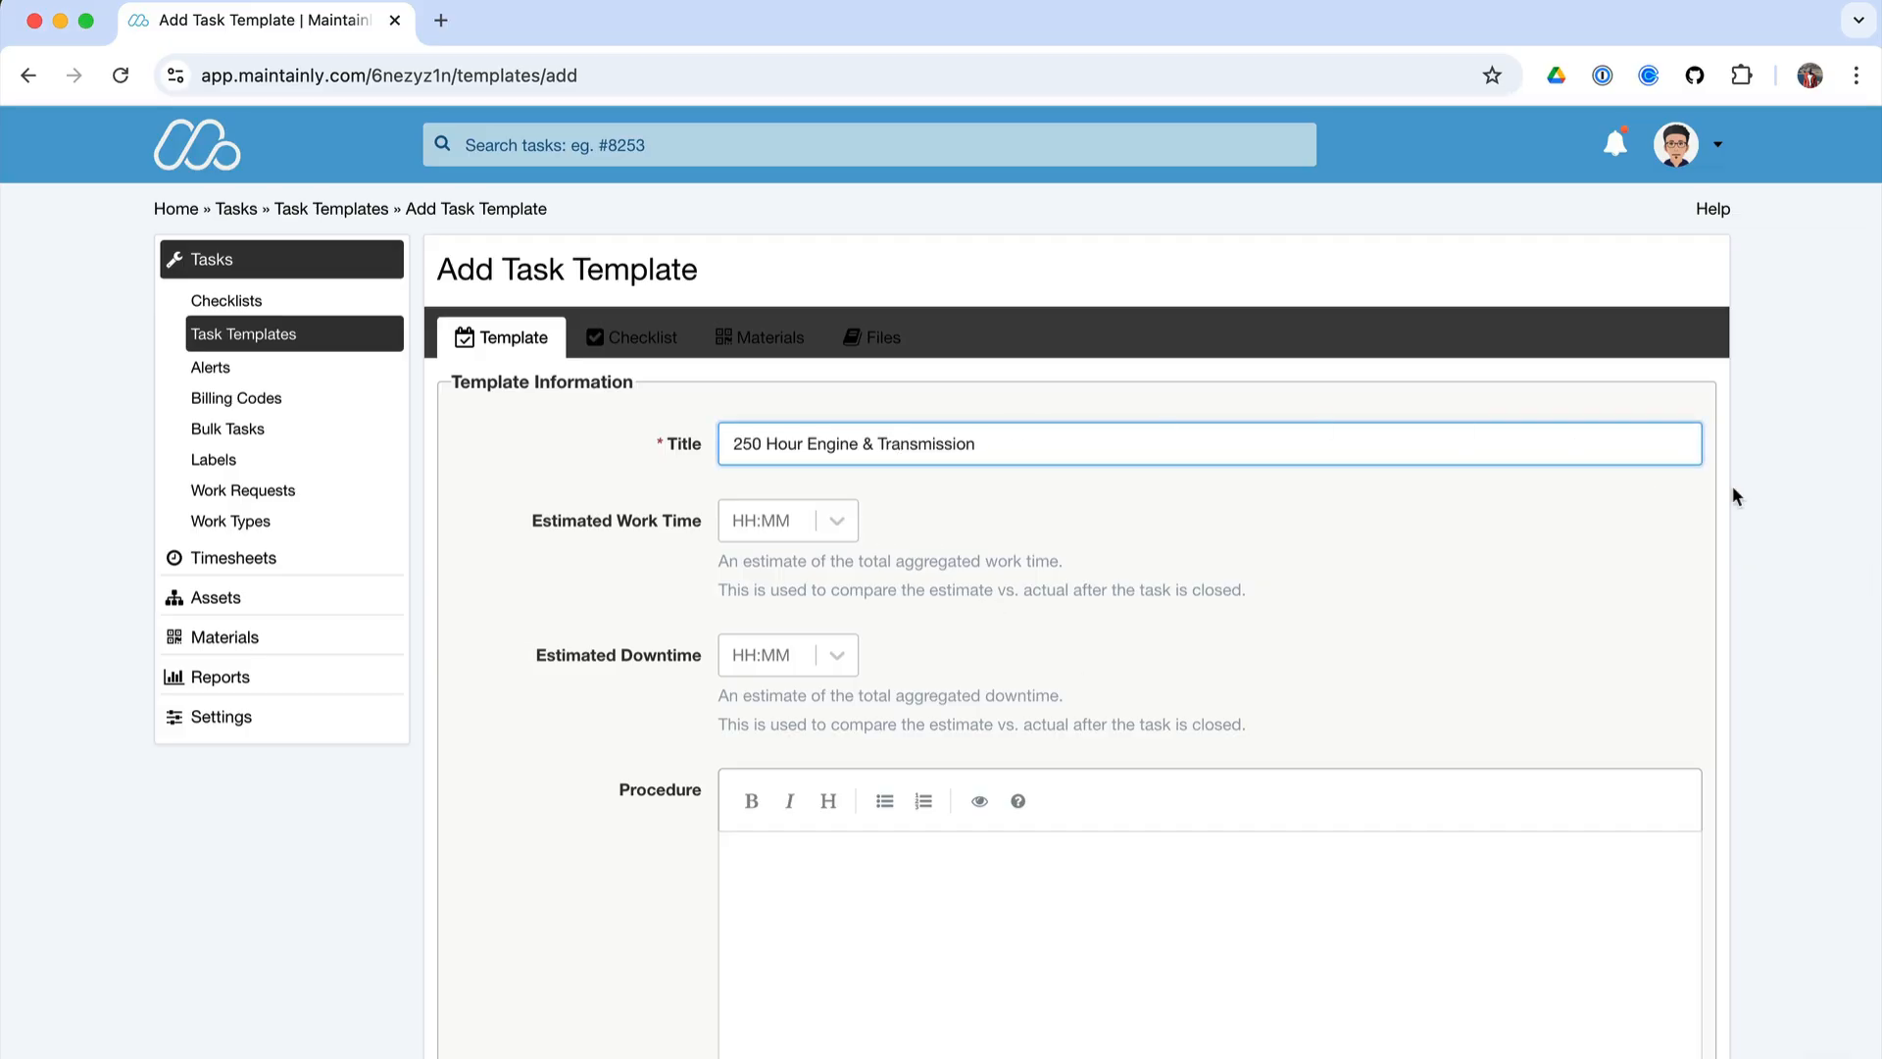
pyautogui.click(1843, 515)
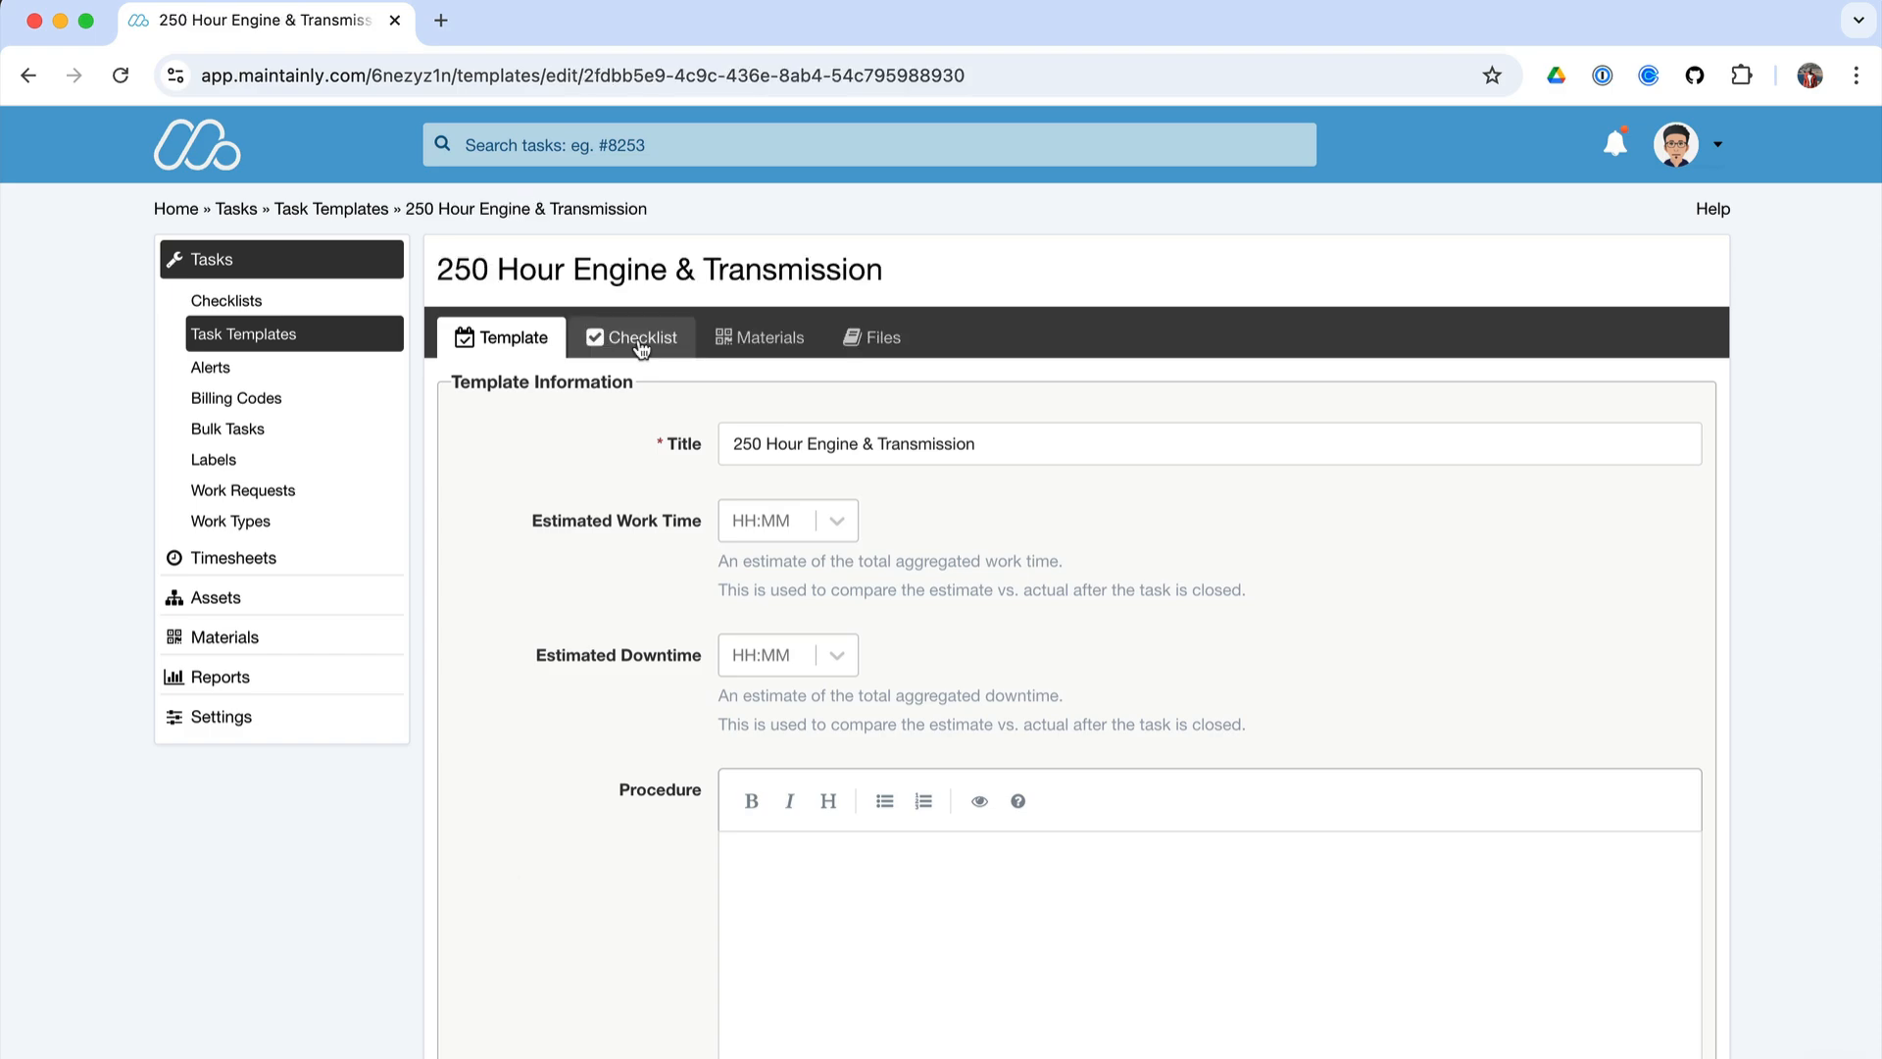
# - Add the checklist items "Changed engine oil and oil filter", "Checked and clean air filter" and "Inspected fuel system for leaks or damage" to the template
pyautogui.click(637, 343)
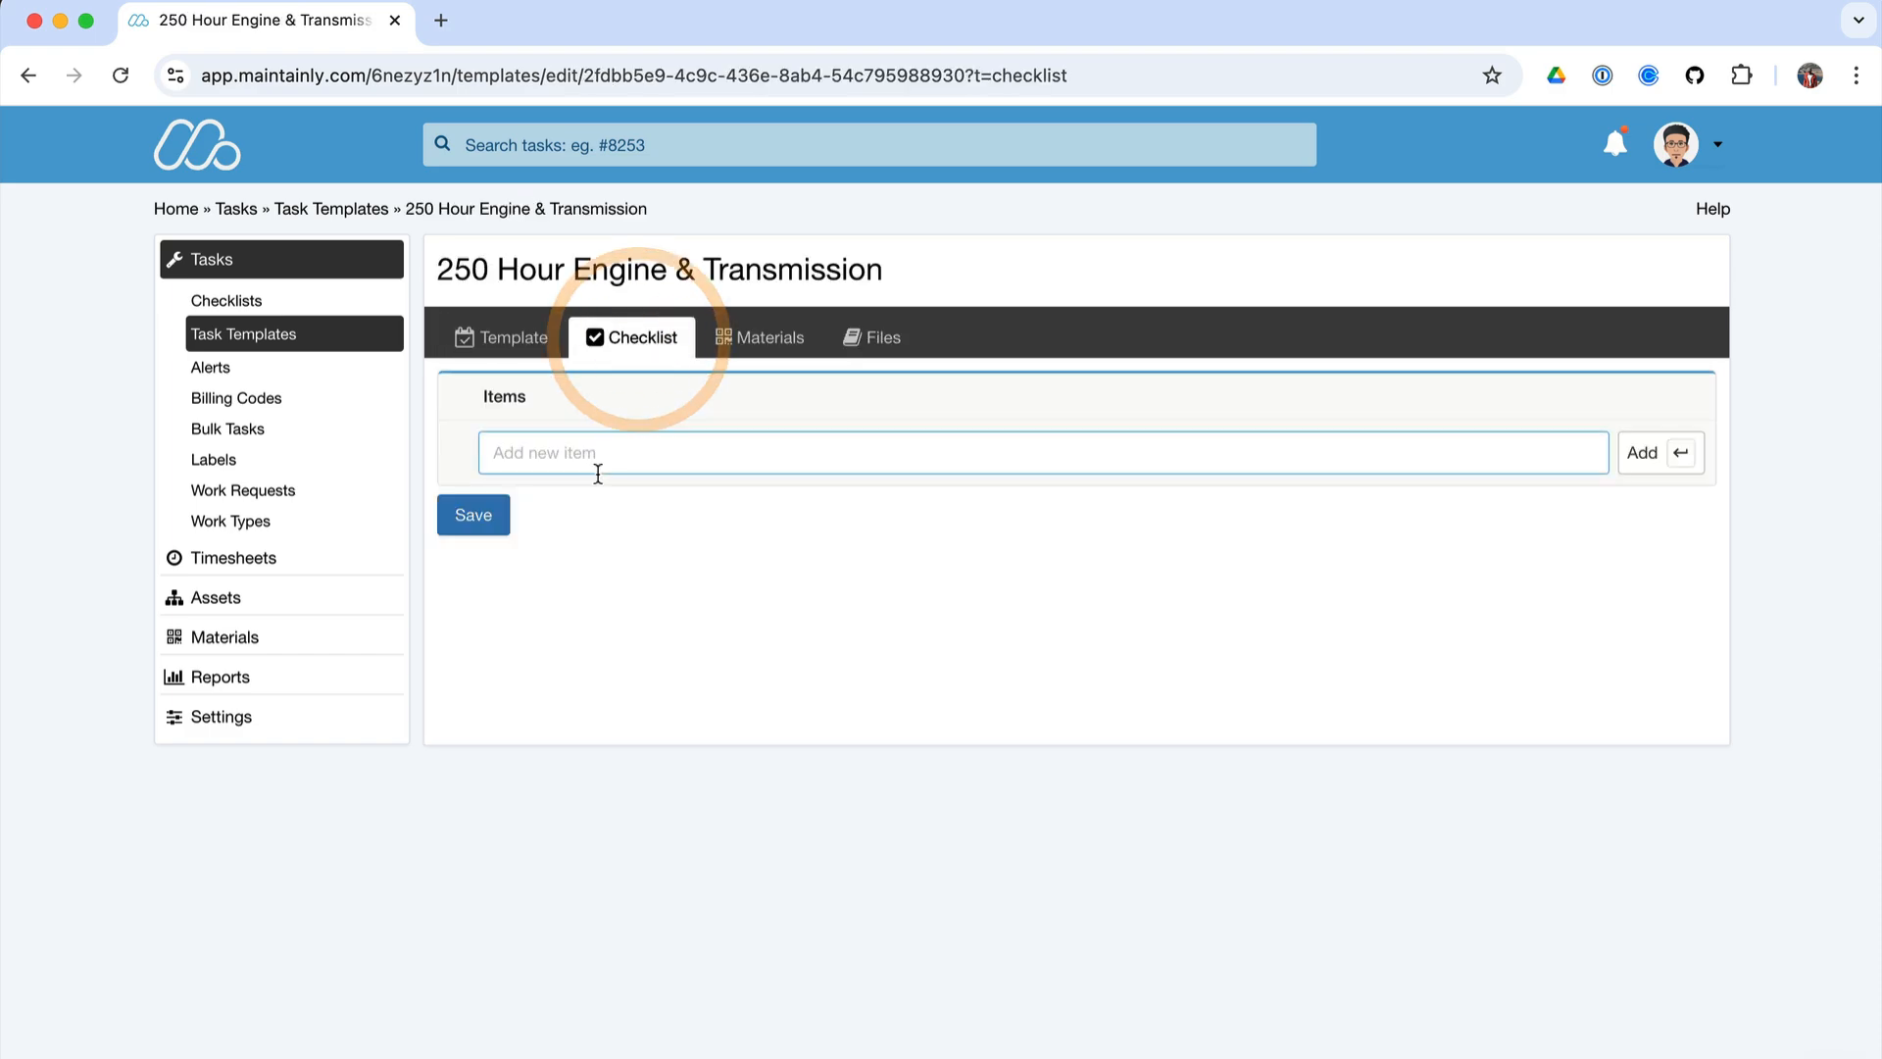
pyautogui.click(594, 458)
pyautogui.write('Changed engine oil and oil filter')
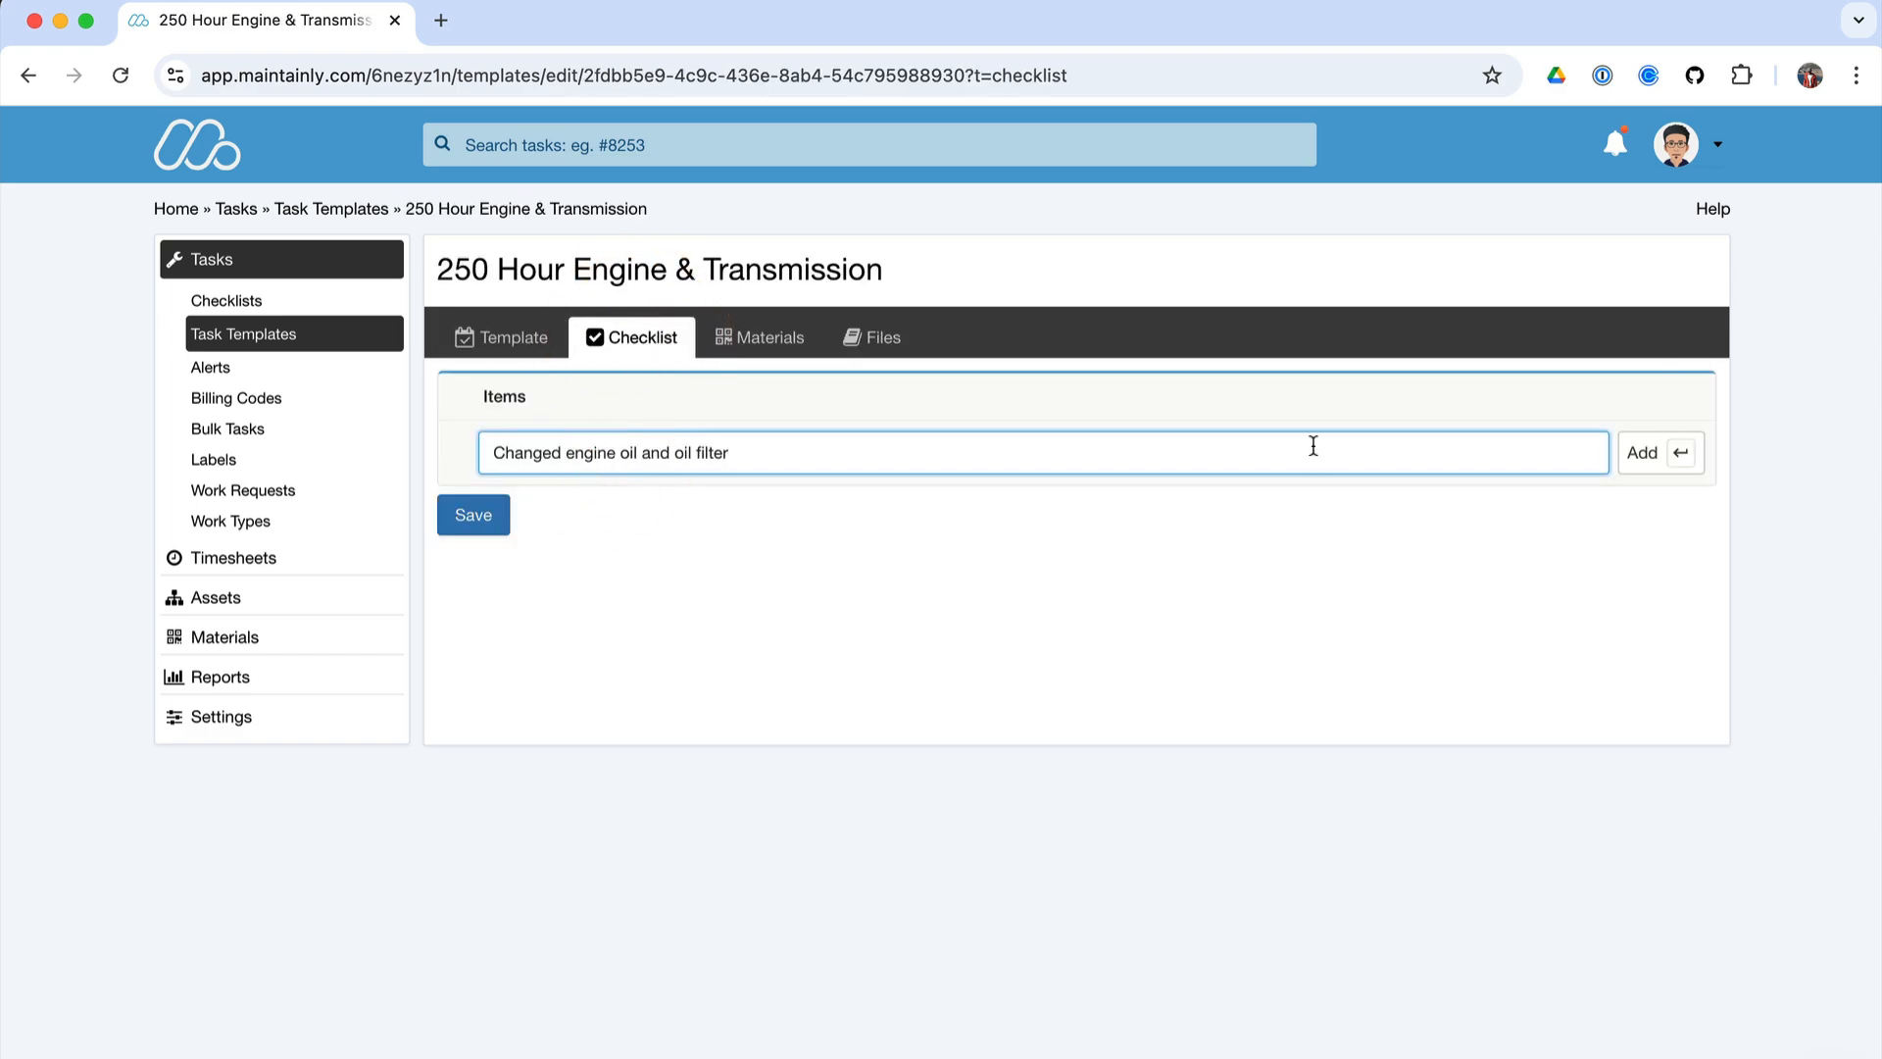
pyautogui.click(1652, 458)
pyautogui.write('Checked and clean air filter')
pyautogui.click(1658, 502)
pyautogui.write('Inspected fuel system for leaks or damage')
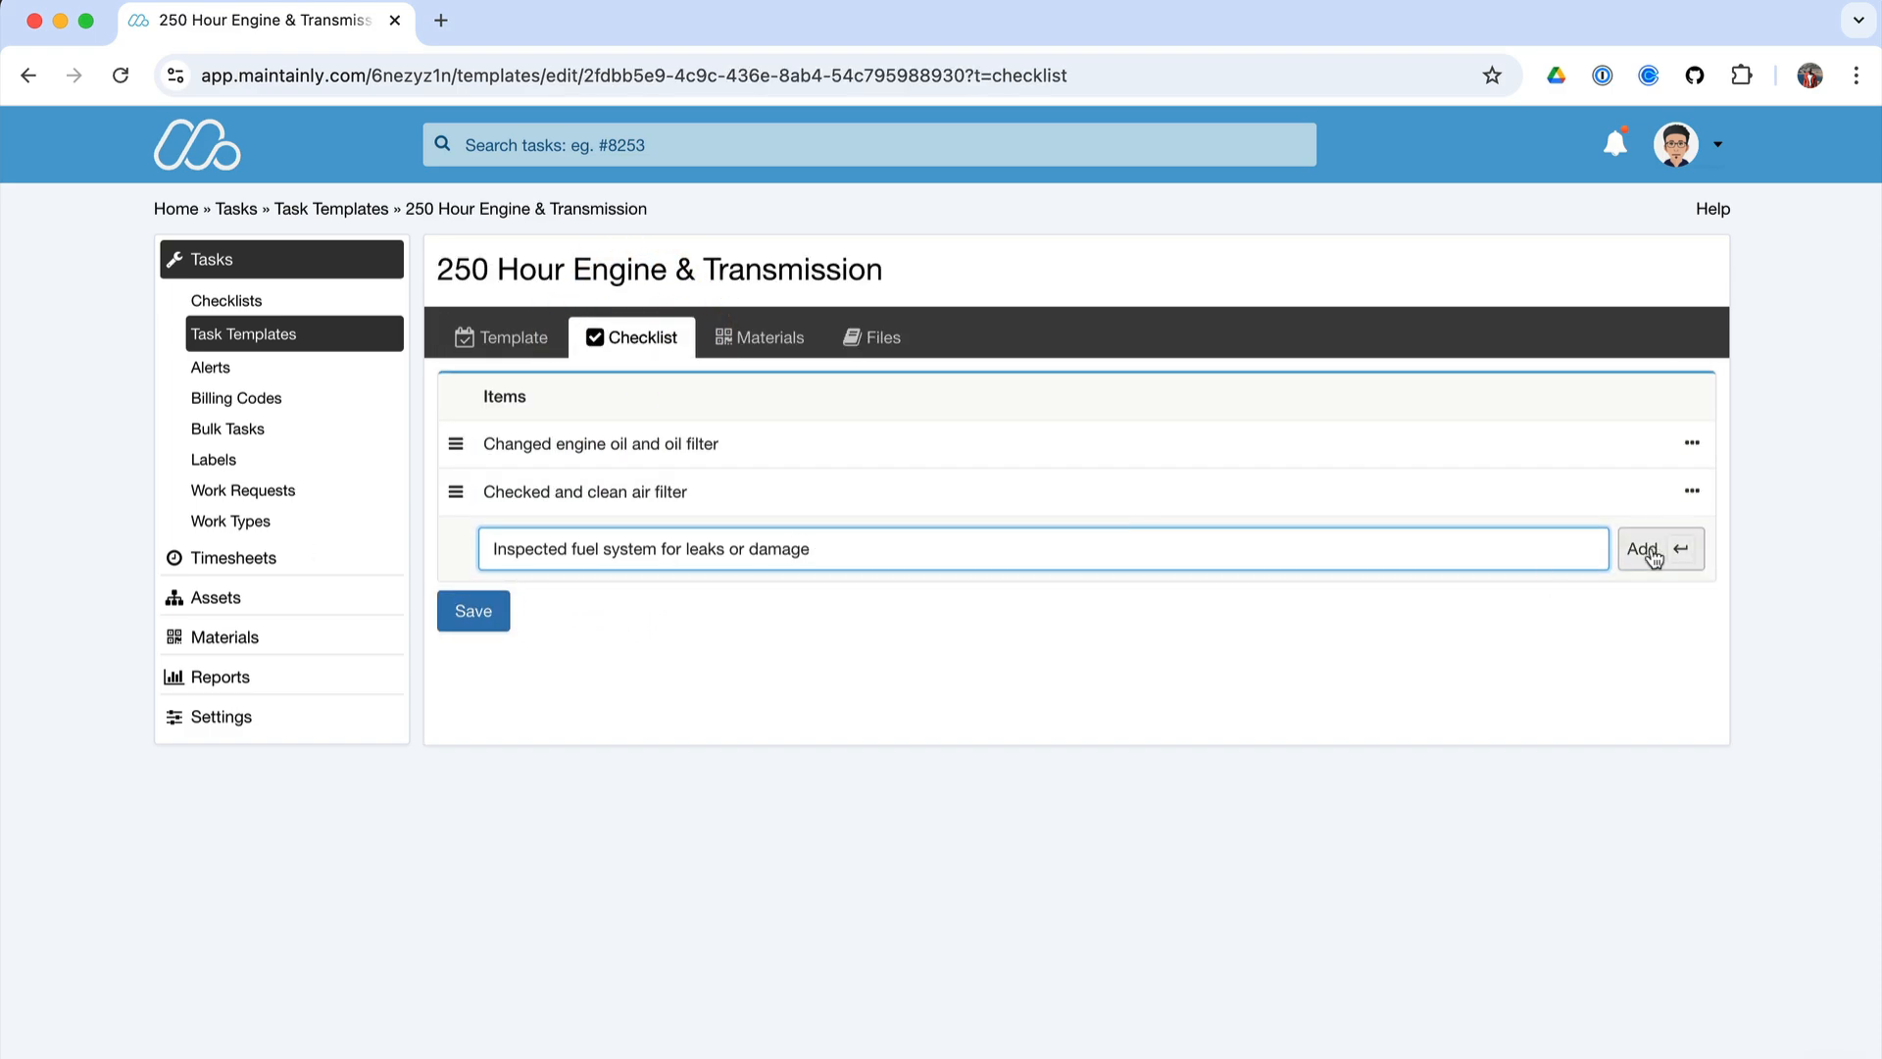
pyautogui.click(1654, 550)
# - Add the checklist items "Checked transmission fluid level and condition", "Noted any issues in this task" and "Generated any new reactive tasks if appropriate"
pyautogui.write('Checked transmission fluid level and condition')
pyautogui.press('Return')
pyautogui.click(796, 644)
pyautogui.write('Noted any issues in this task')
pyautogui.click(1635, 644)
pyautogui.click(862, 692)
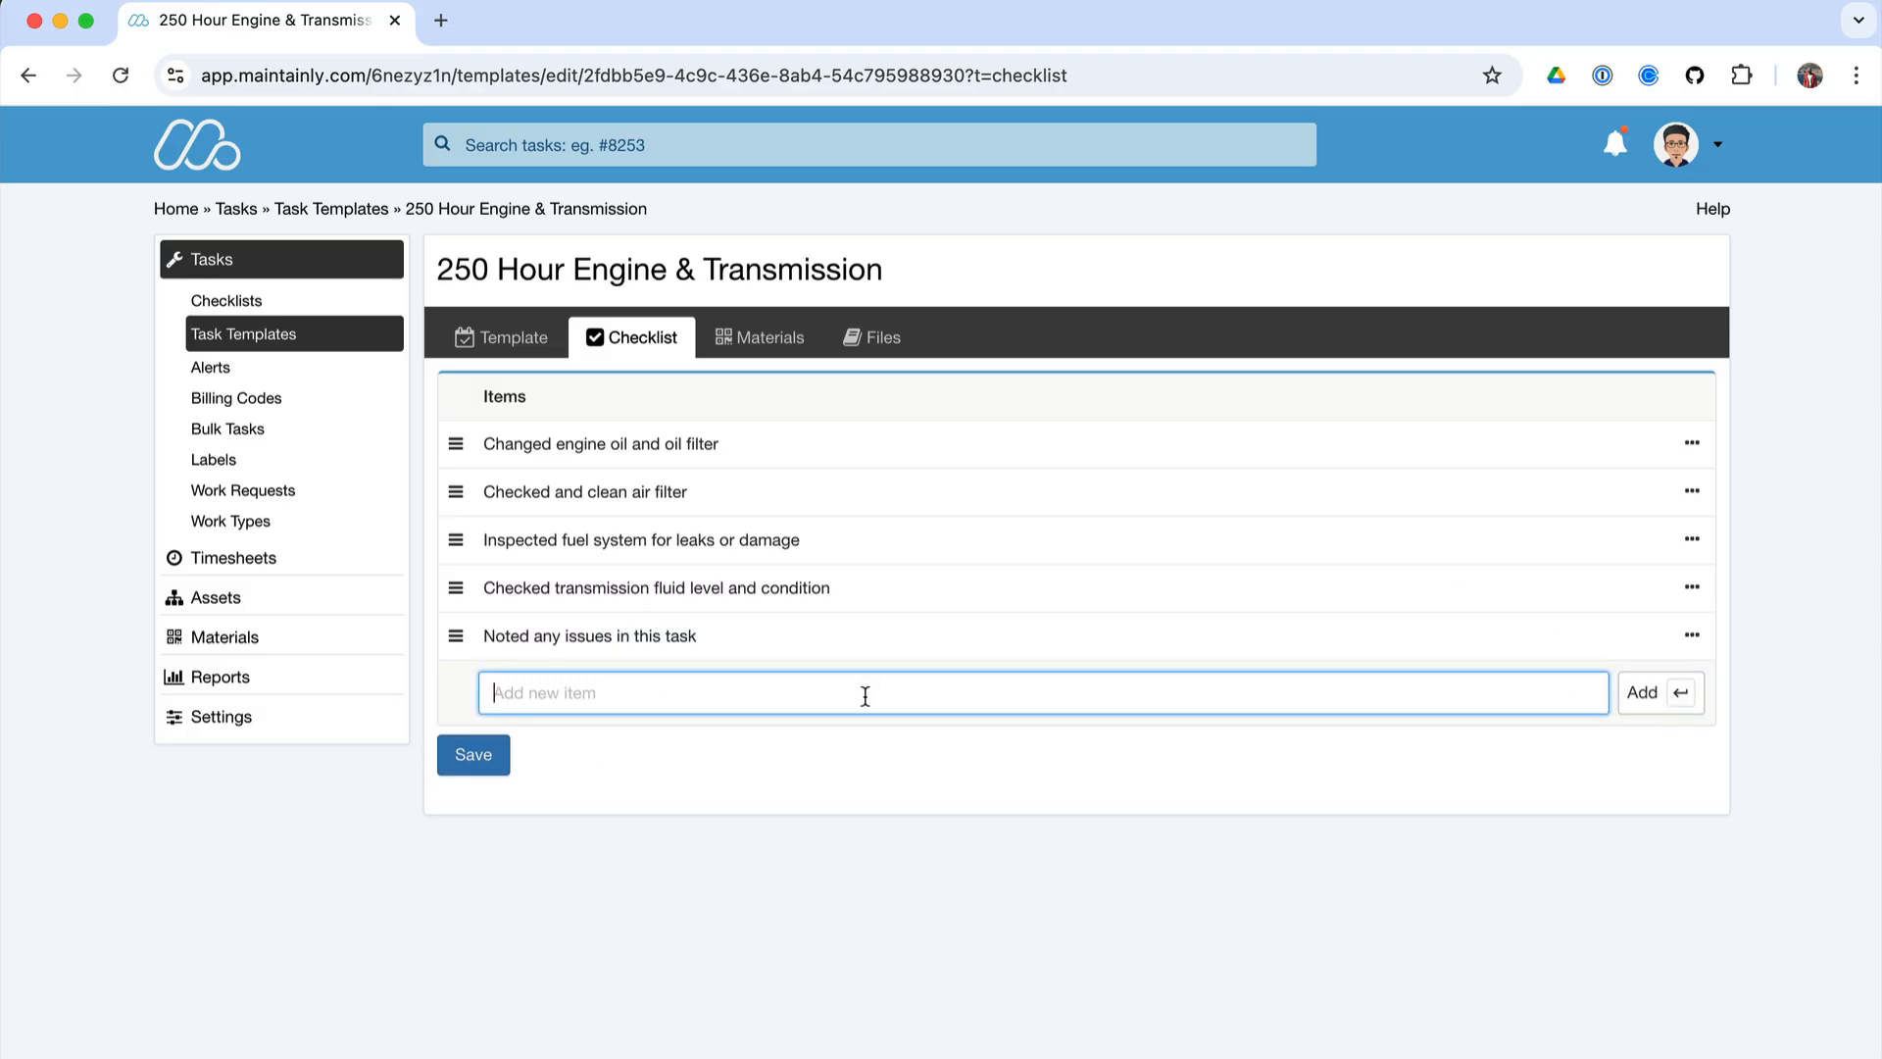
pyautogui.write('Generated any new reactive tasks if appropriate')
pyautogui.click(1632, 692)
# - Add the Fleetguard automotive oil filter 3/4" UNF-2B with quantity 1 to the template's material kit
pyautogui.click(749, 336)
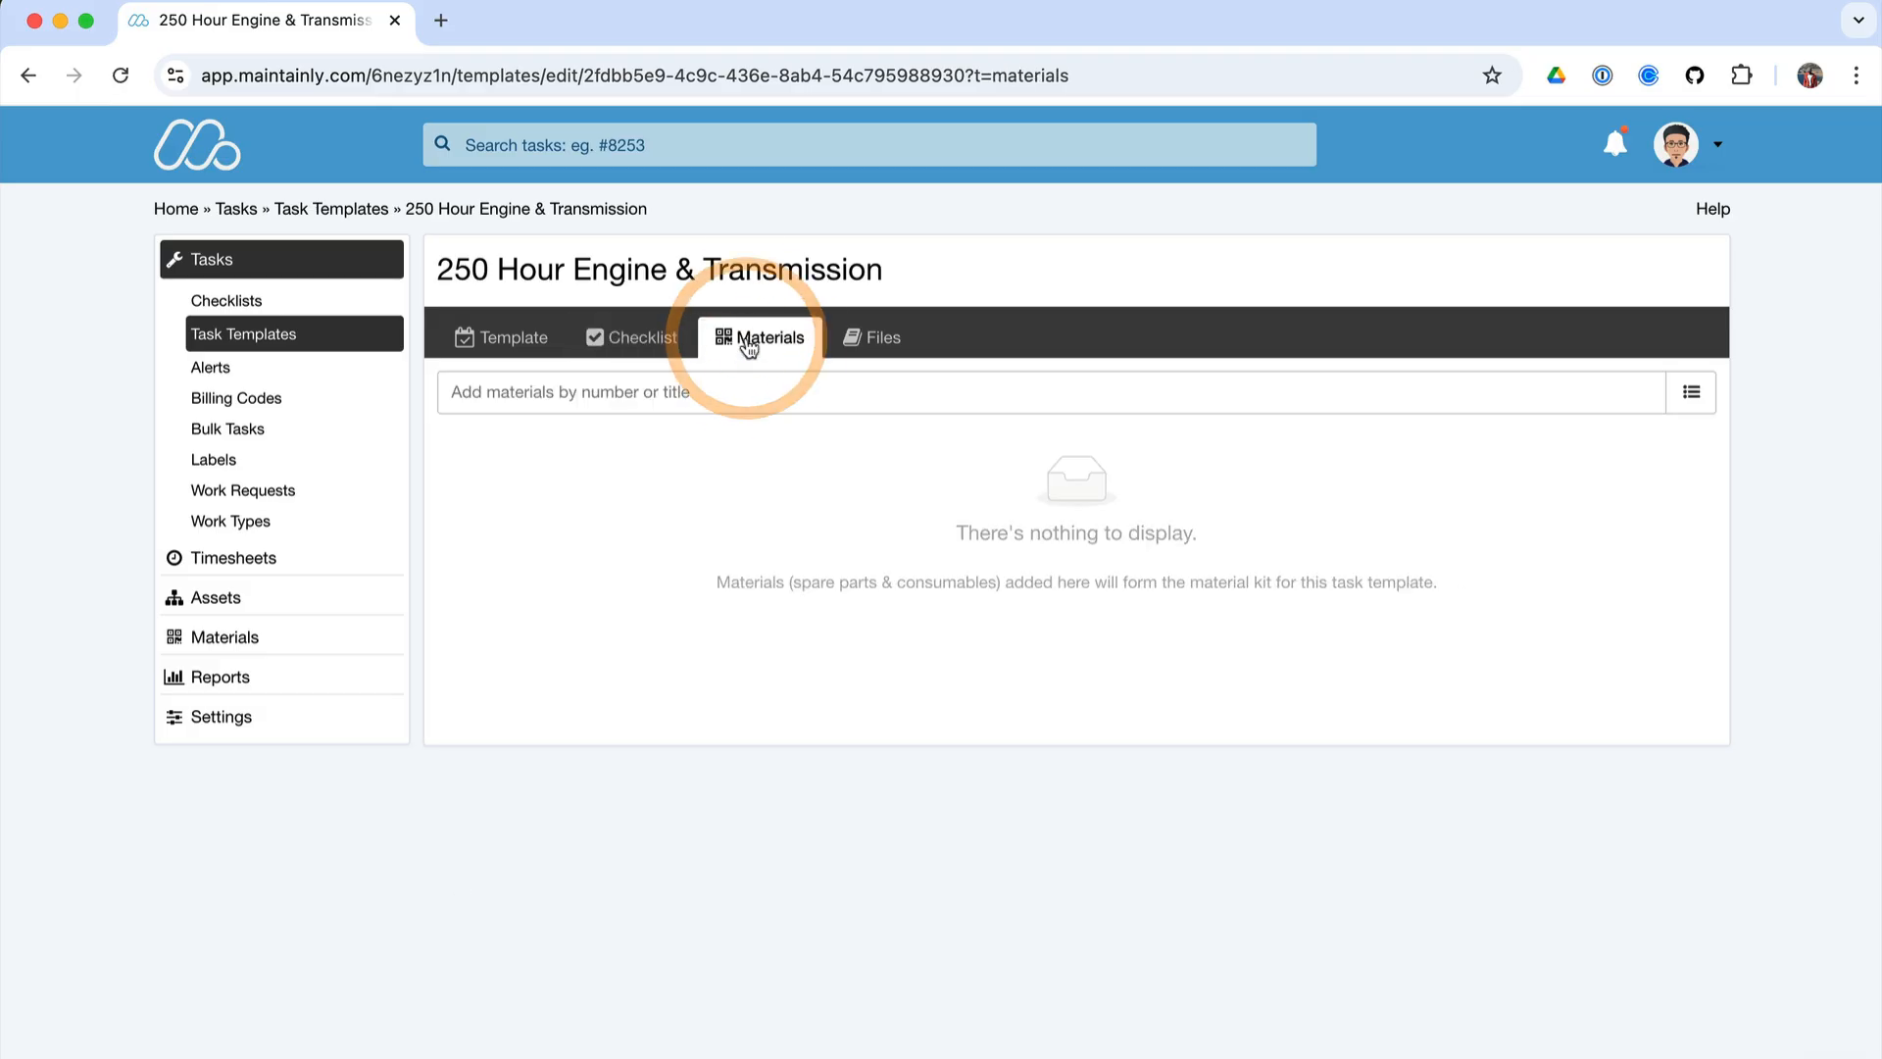
pyautogui.click(652, 390)
pyautogui.write('filter')
pyautogui.click(625, 471)
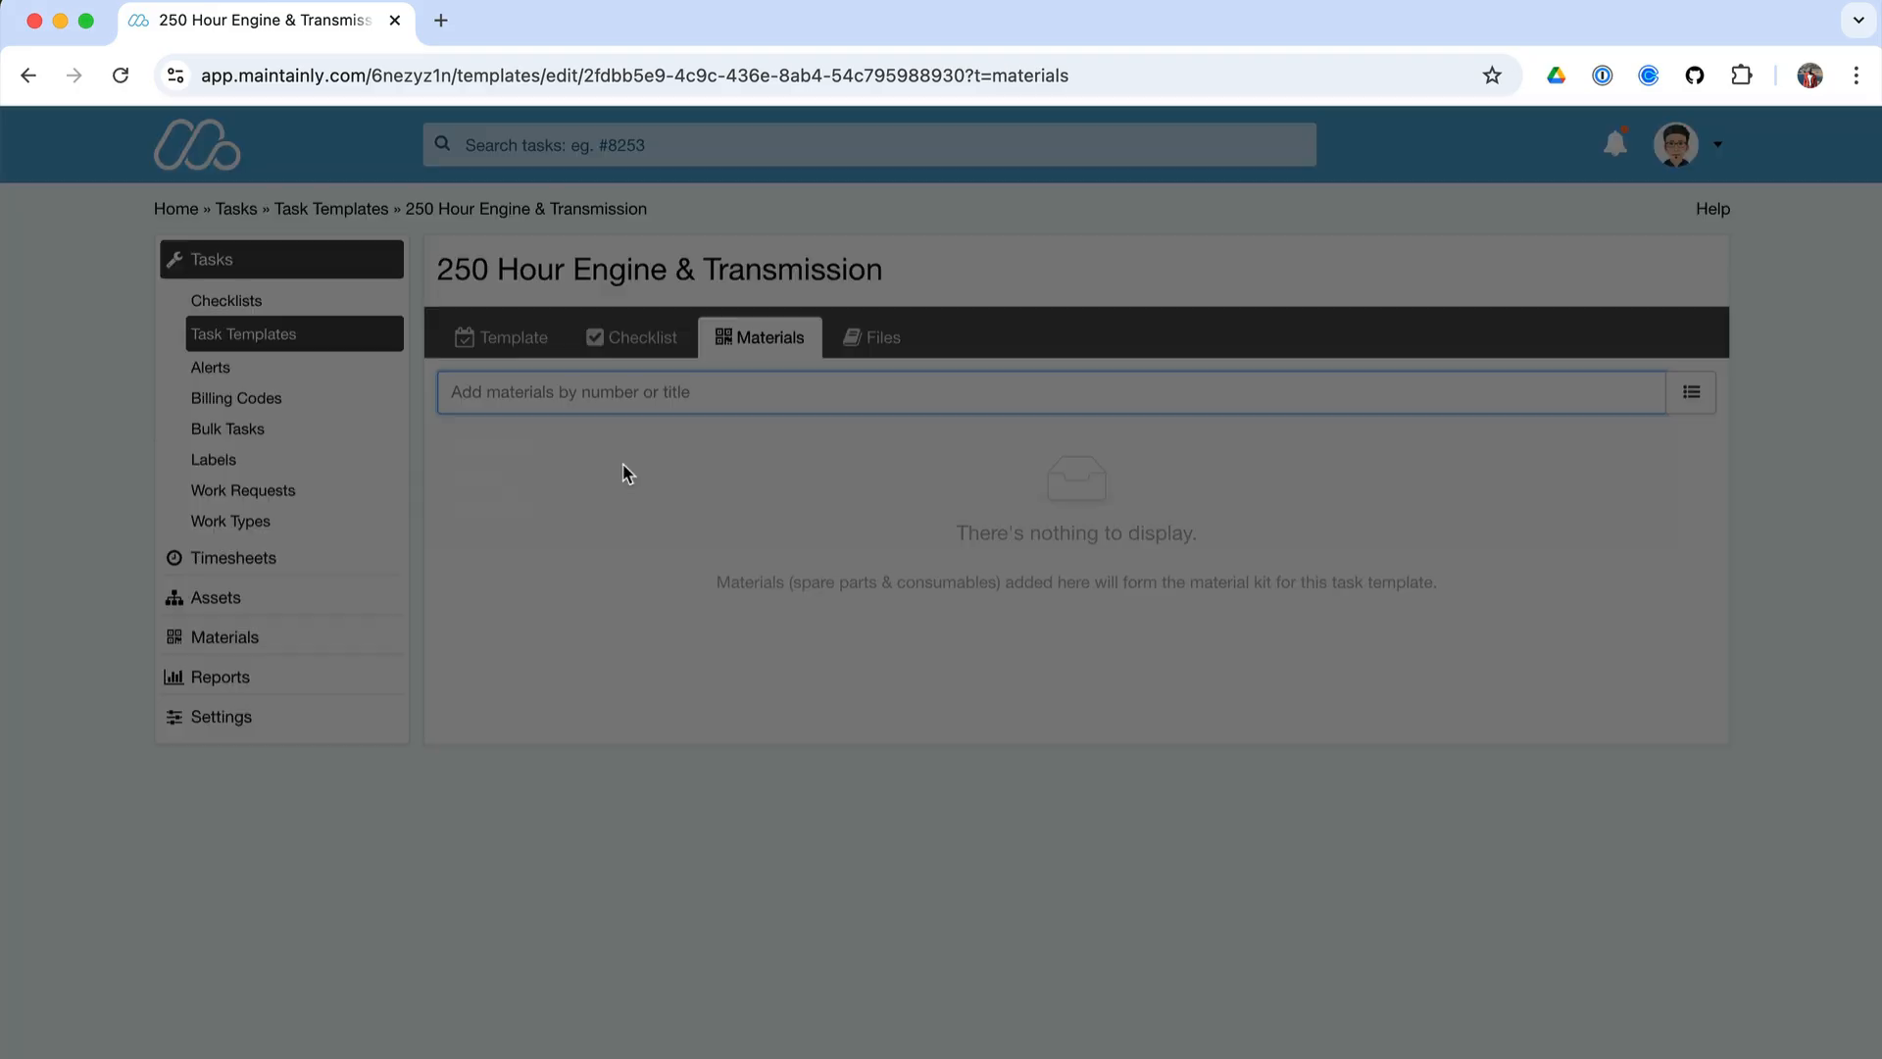
pyautogui.click(768, 532)
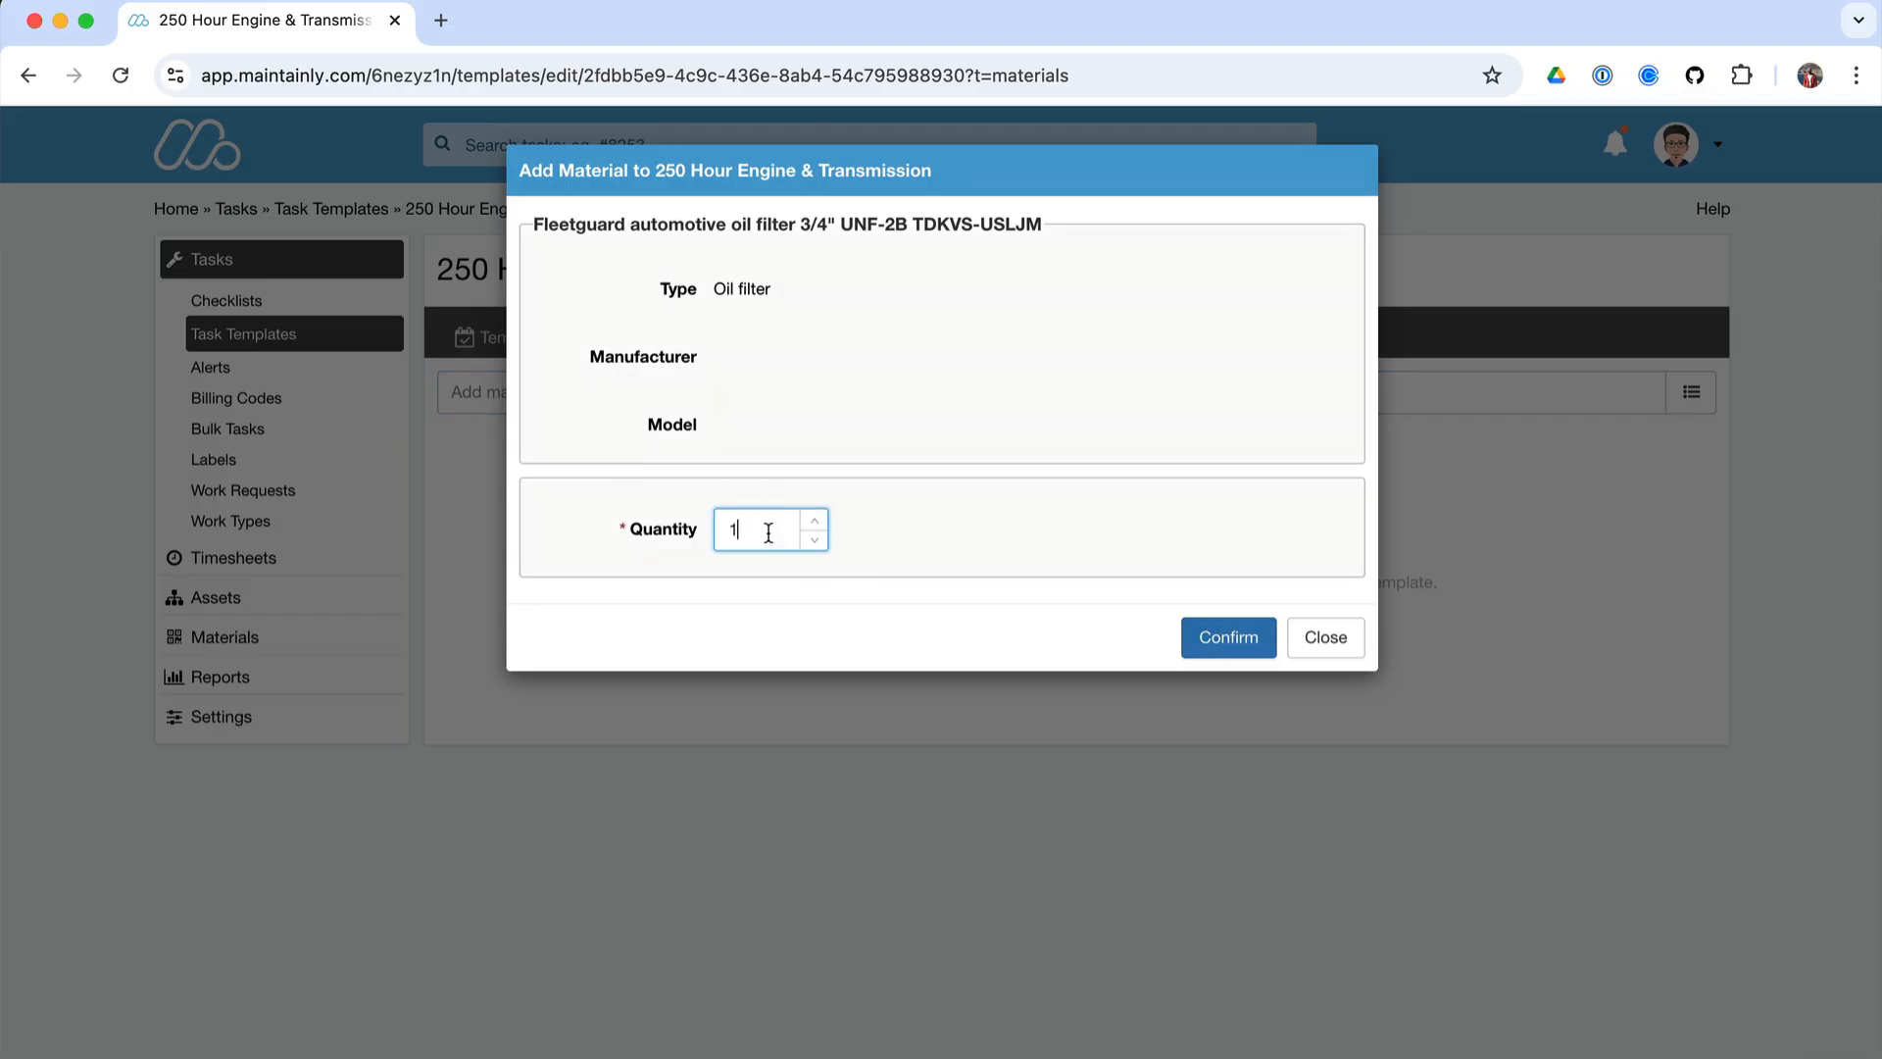
pyautogui.click(1227, 639)
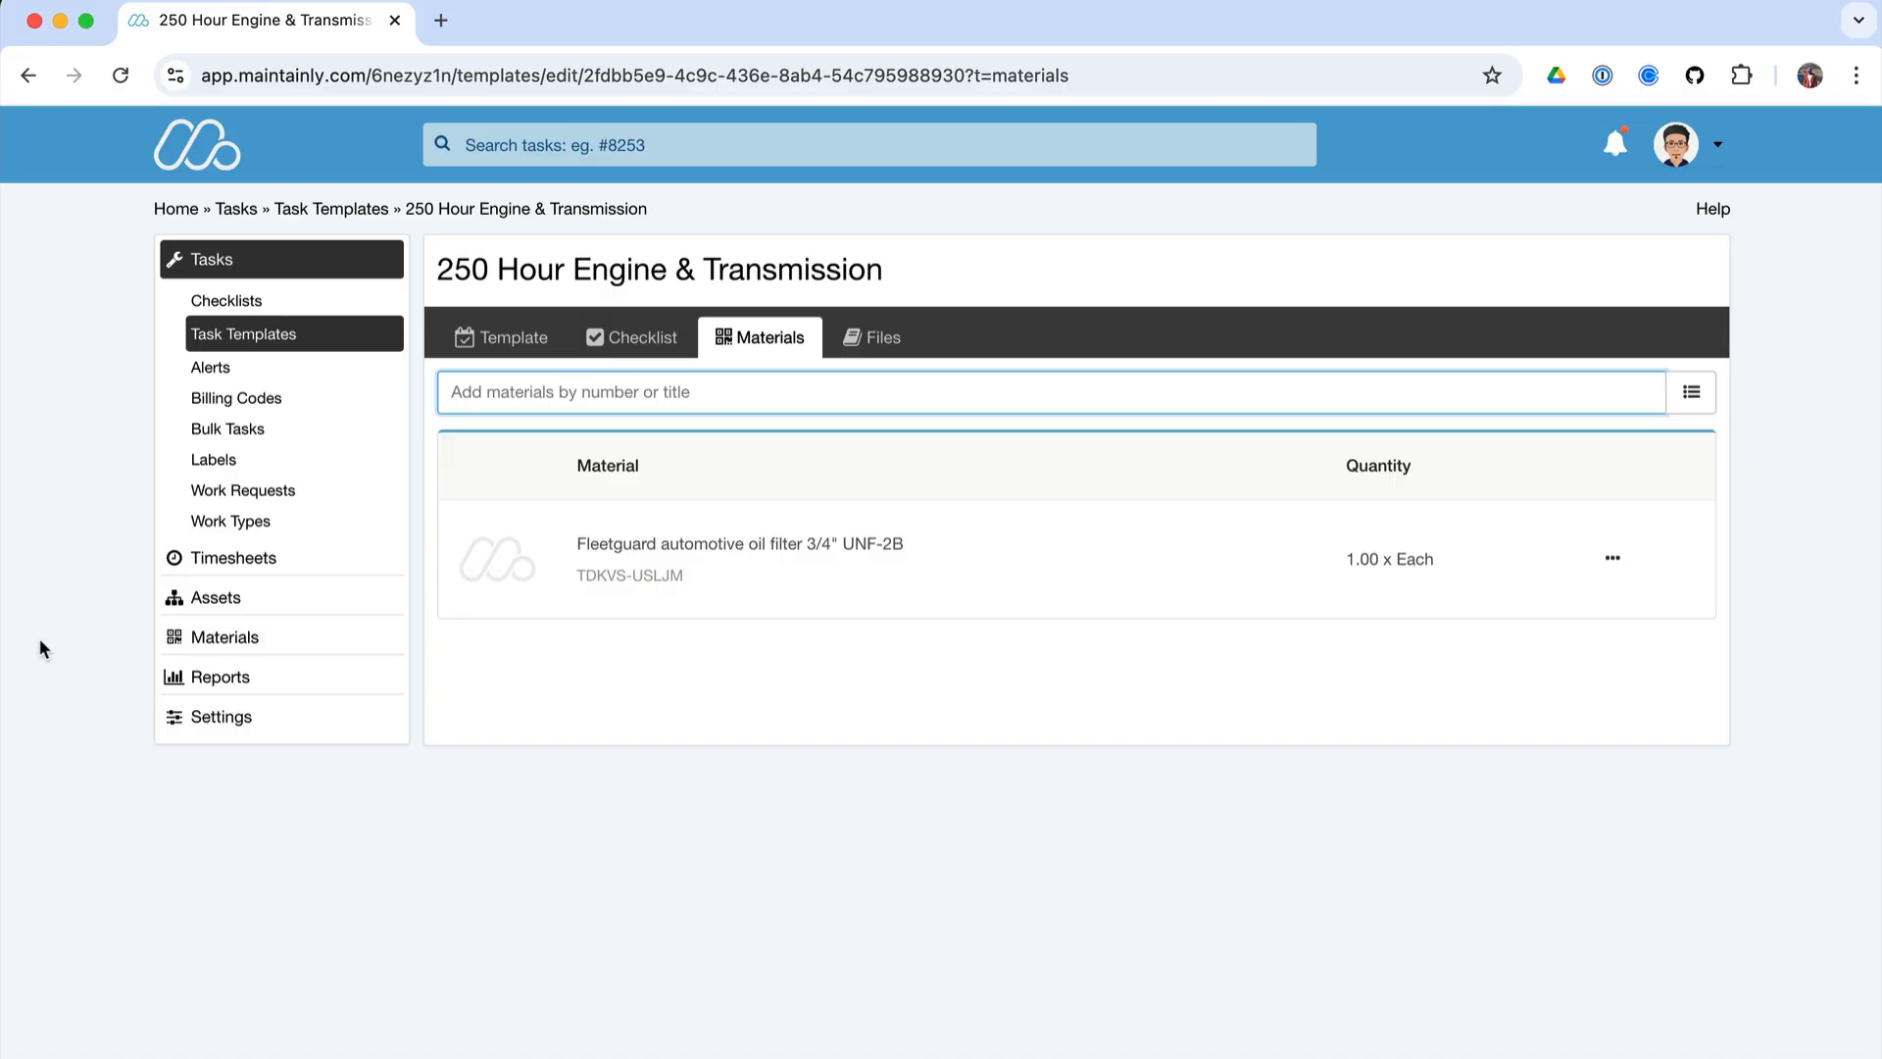
# - Open the metrics of the Forklift FGC25N asset under My first site
pyautogui.click(218, 599)
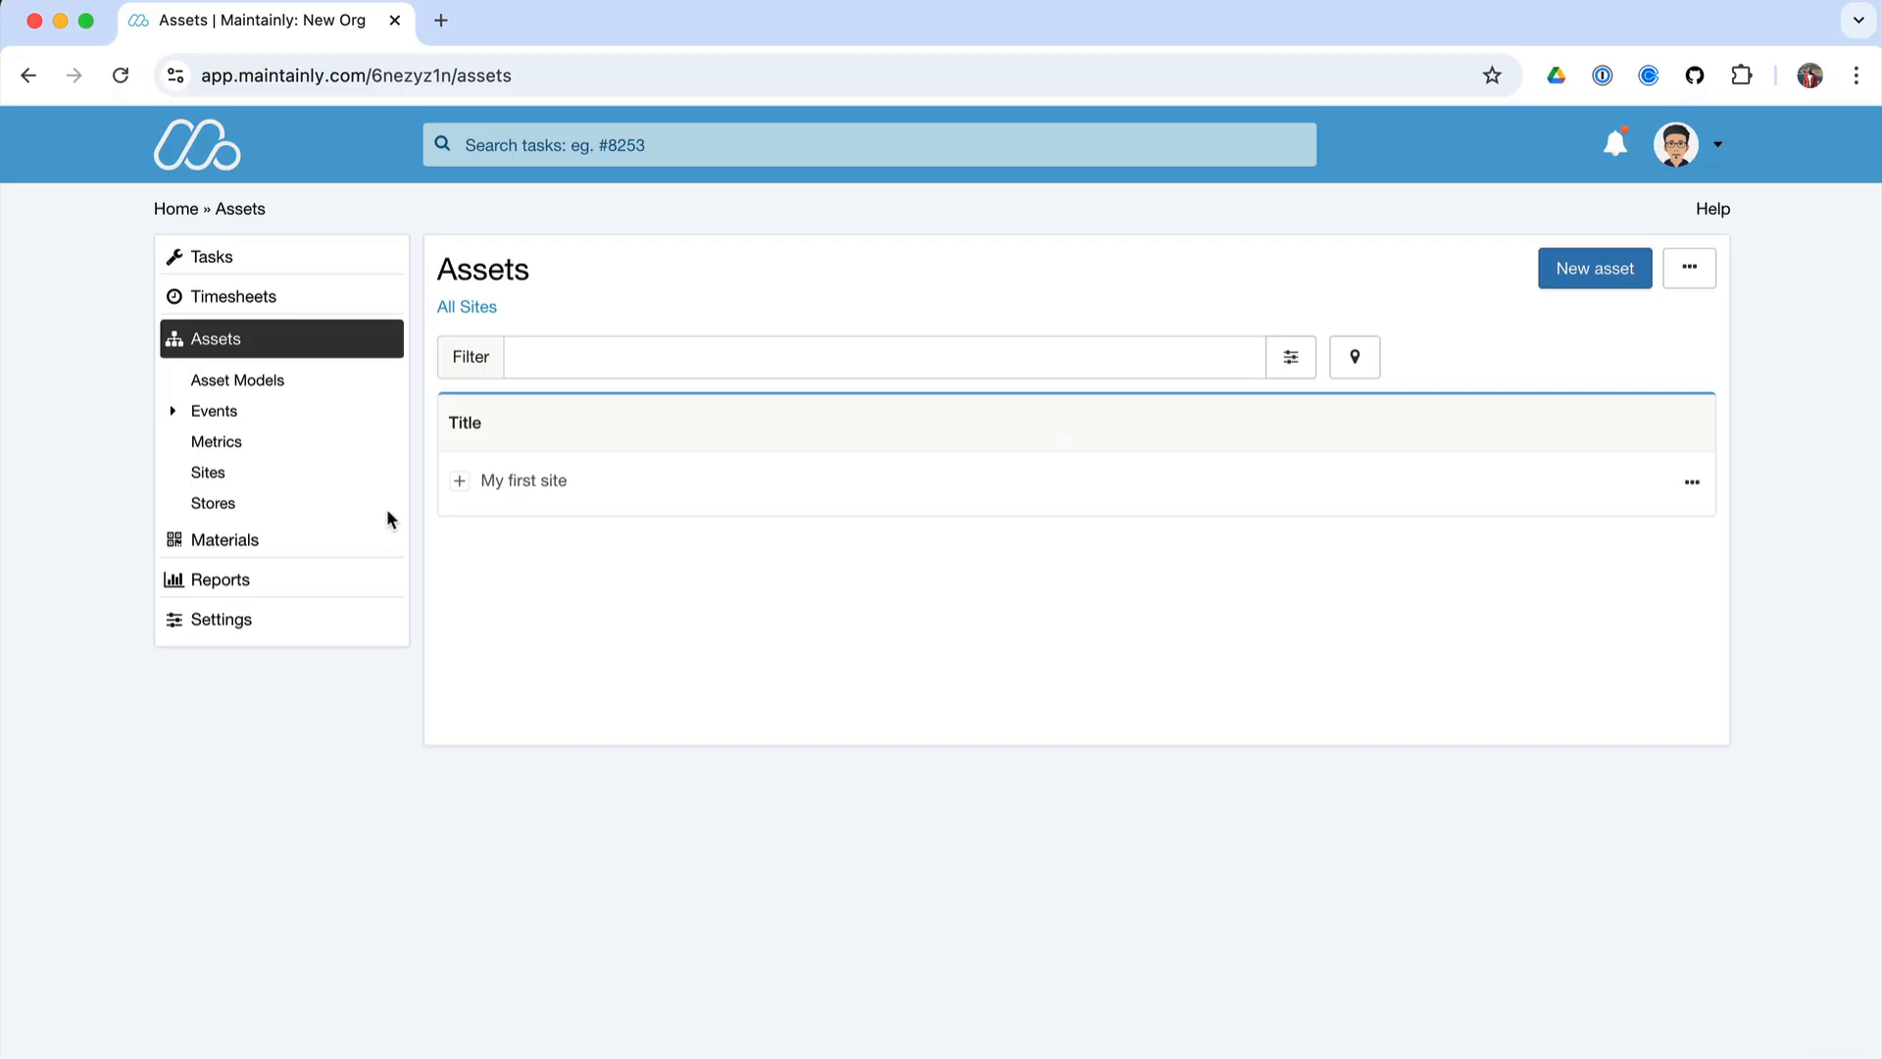
pyautogui.click(458, 482)
pyautogui.click(458, 482)
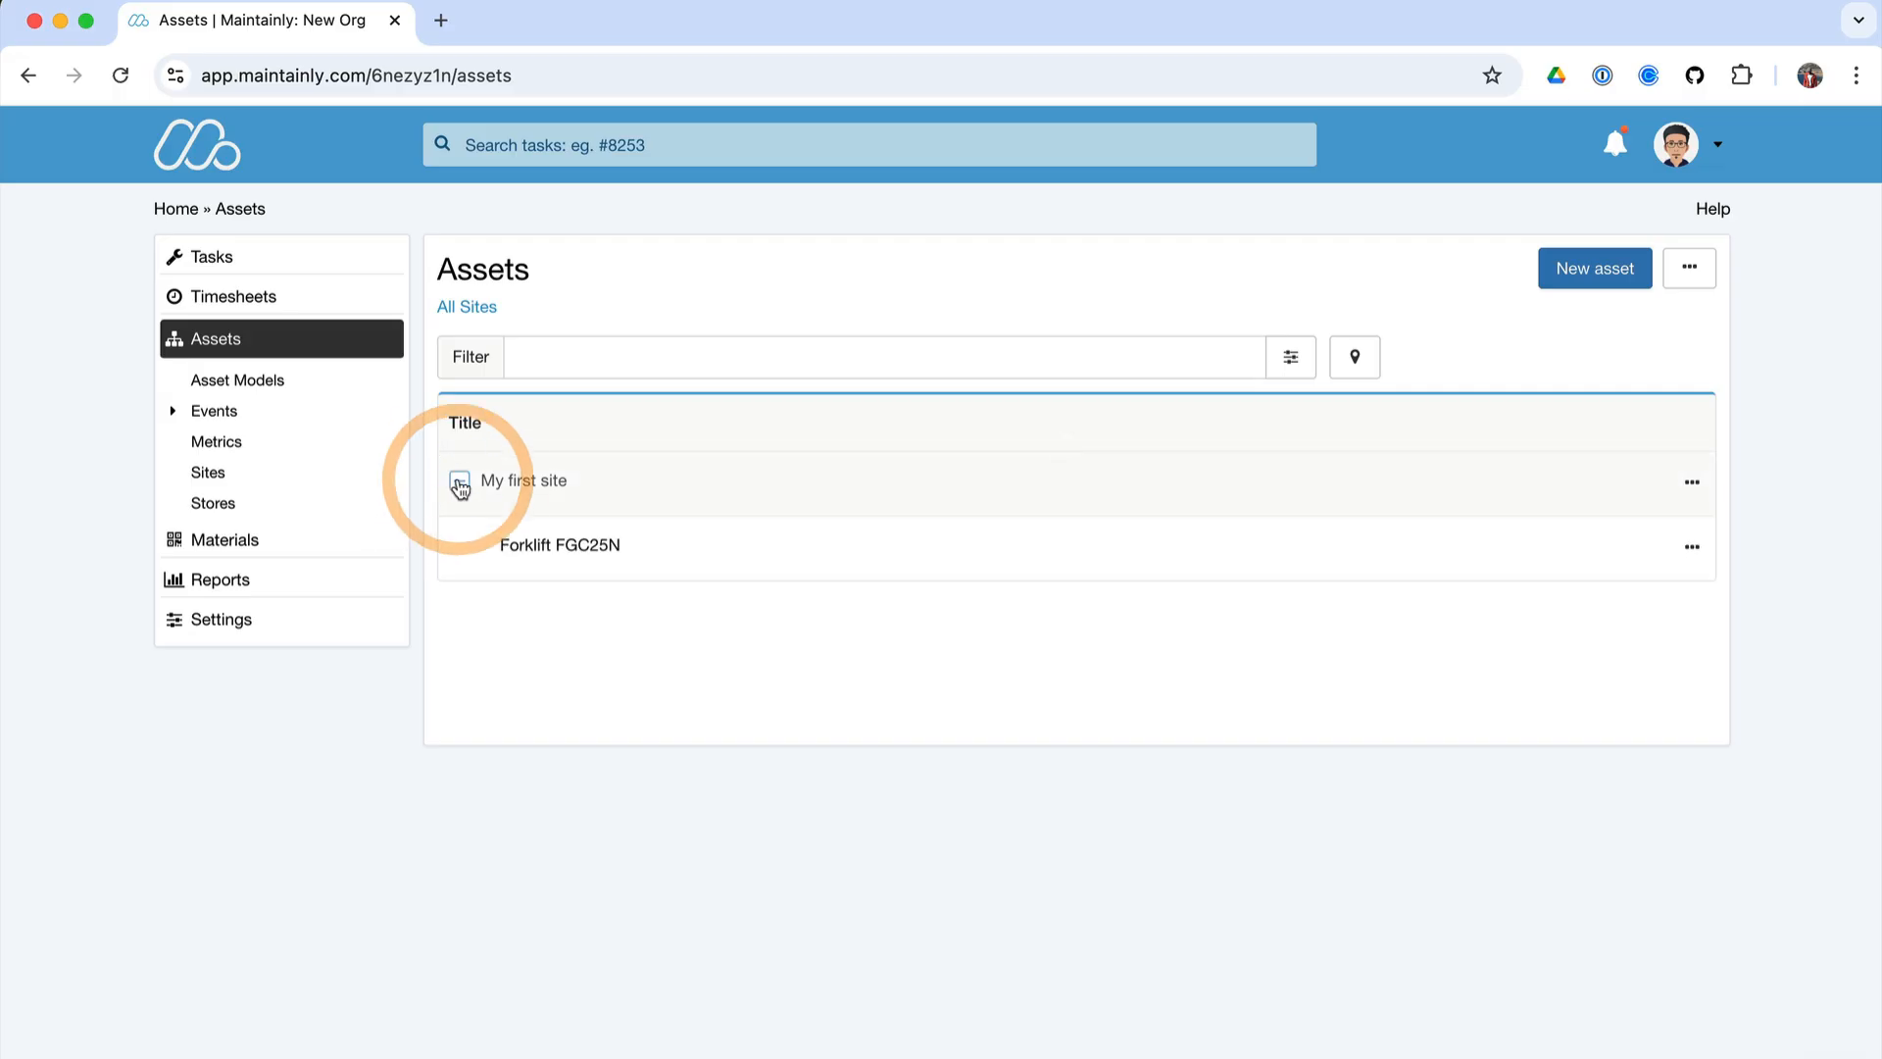
pyautogui.click(554, 547)
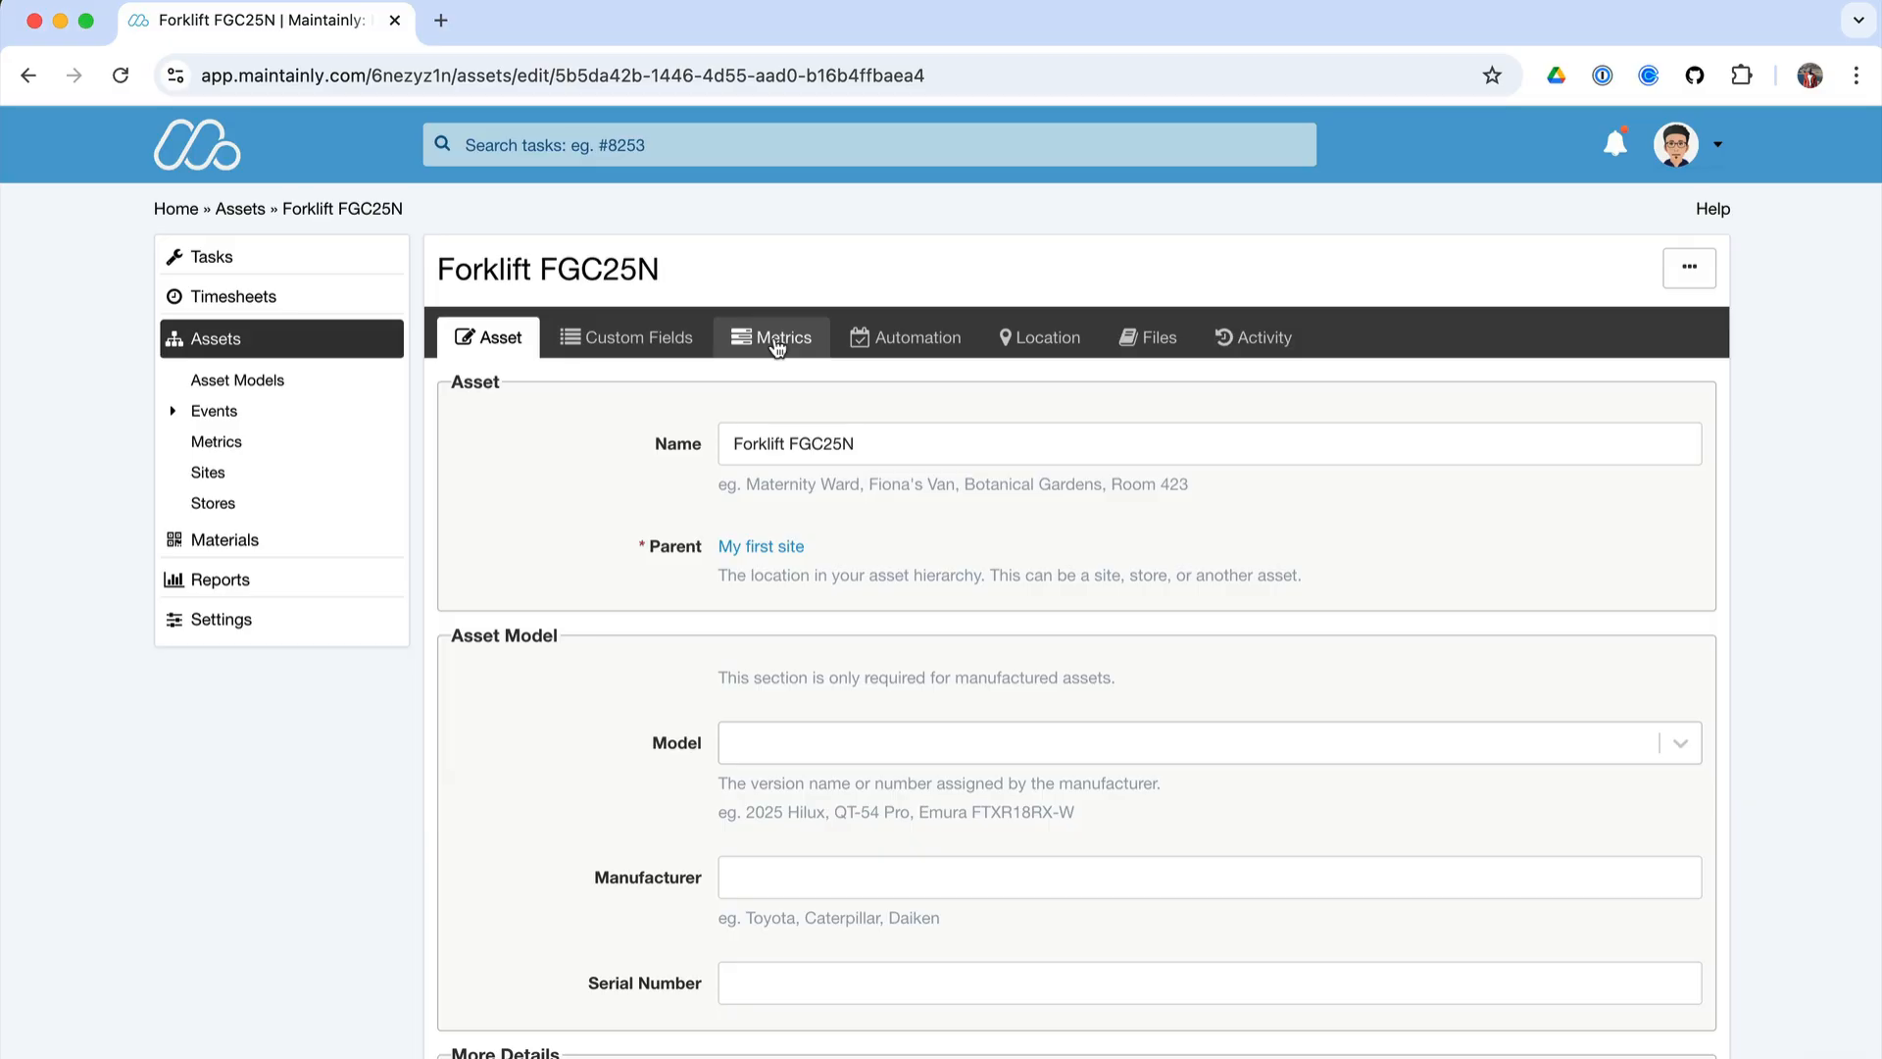
pyautogui.click(776, 345)
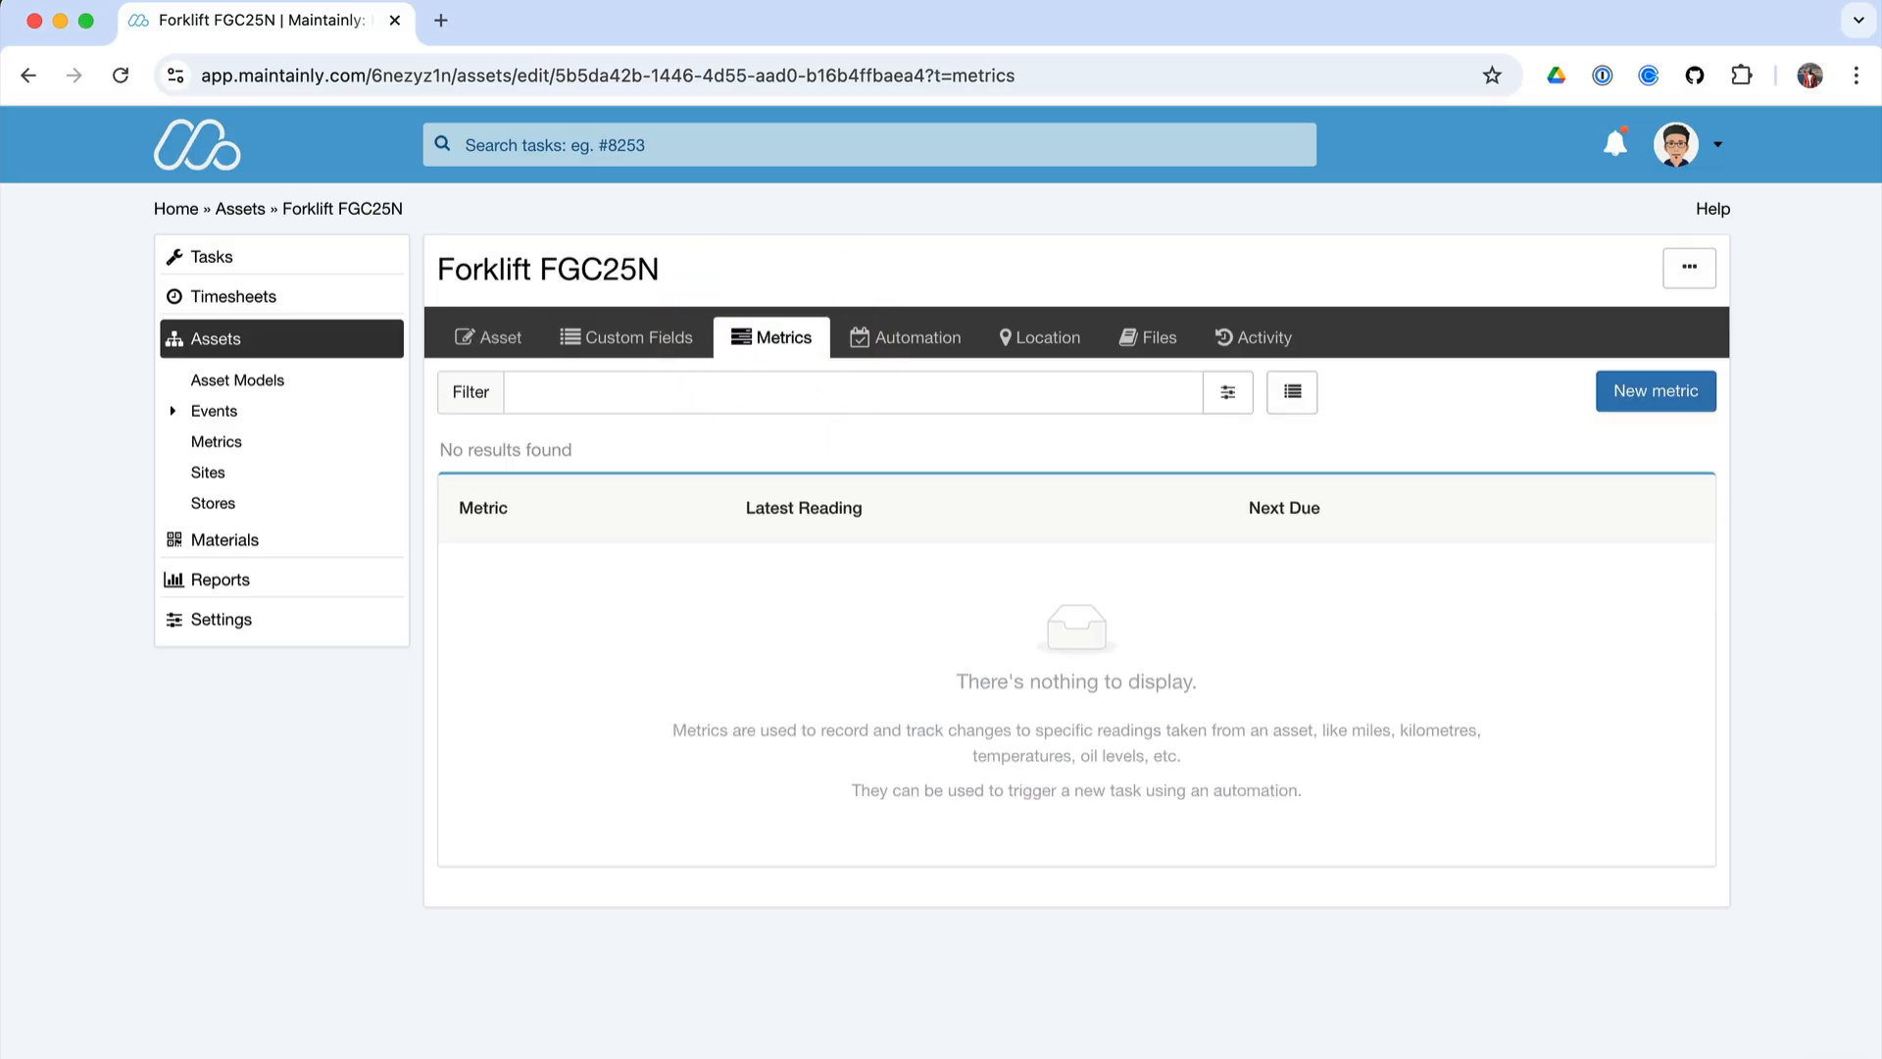
# - Start a new linear metric titled "Forklift run hours" with a newly created unit "hours"
pyautogui.click(1656, 392)
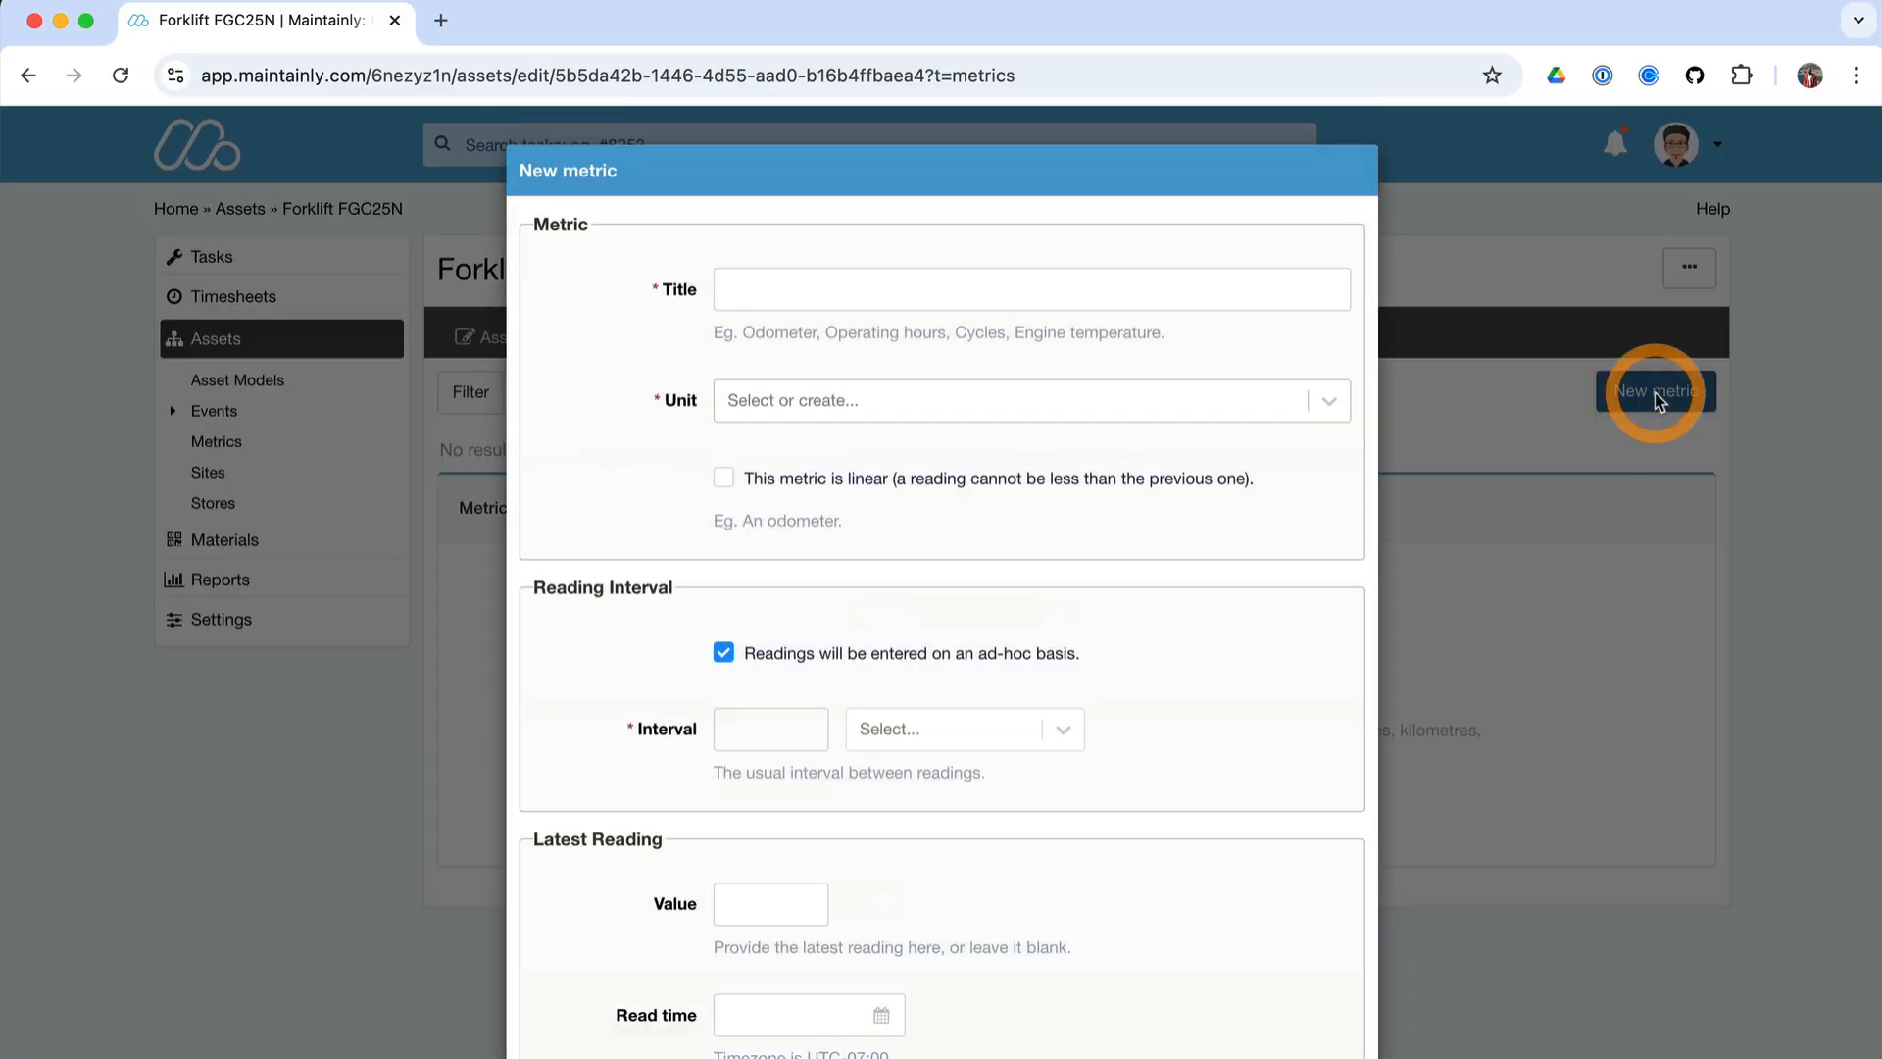
pyautogui.write('Forklift run hours')
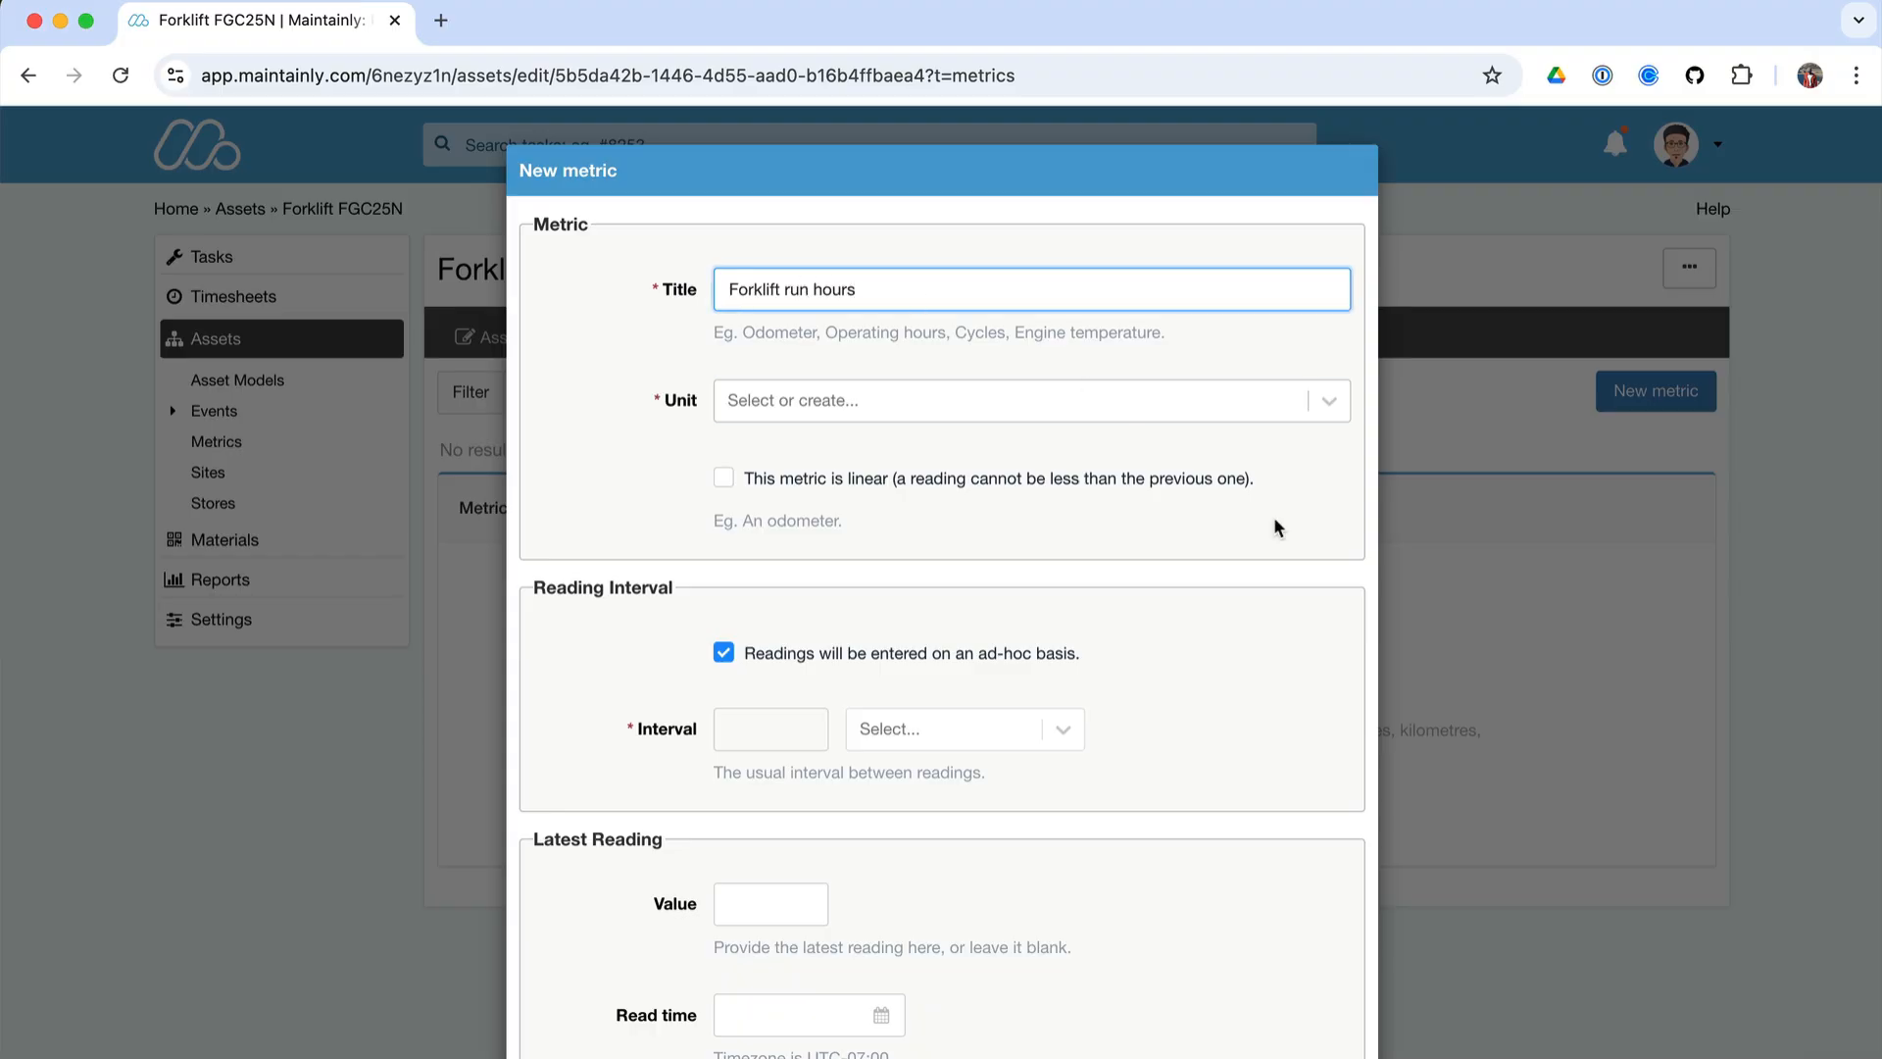
pyautogui.click(1285, 412)
pyautogui.write('hours')
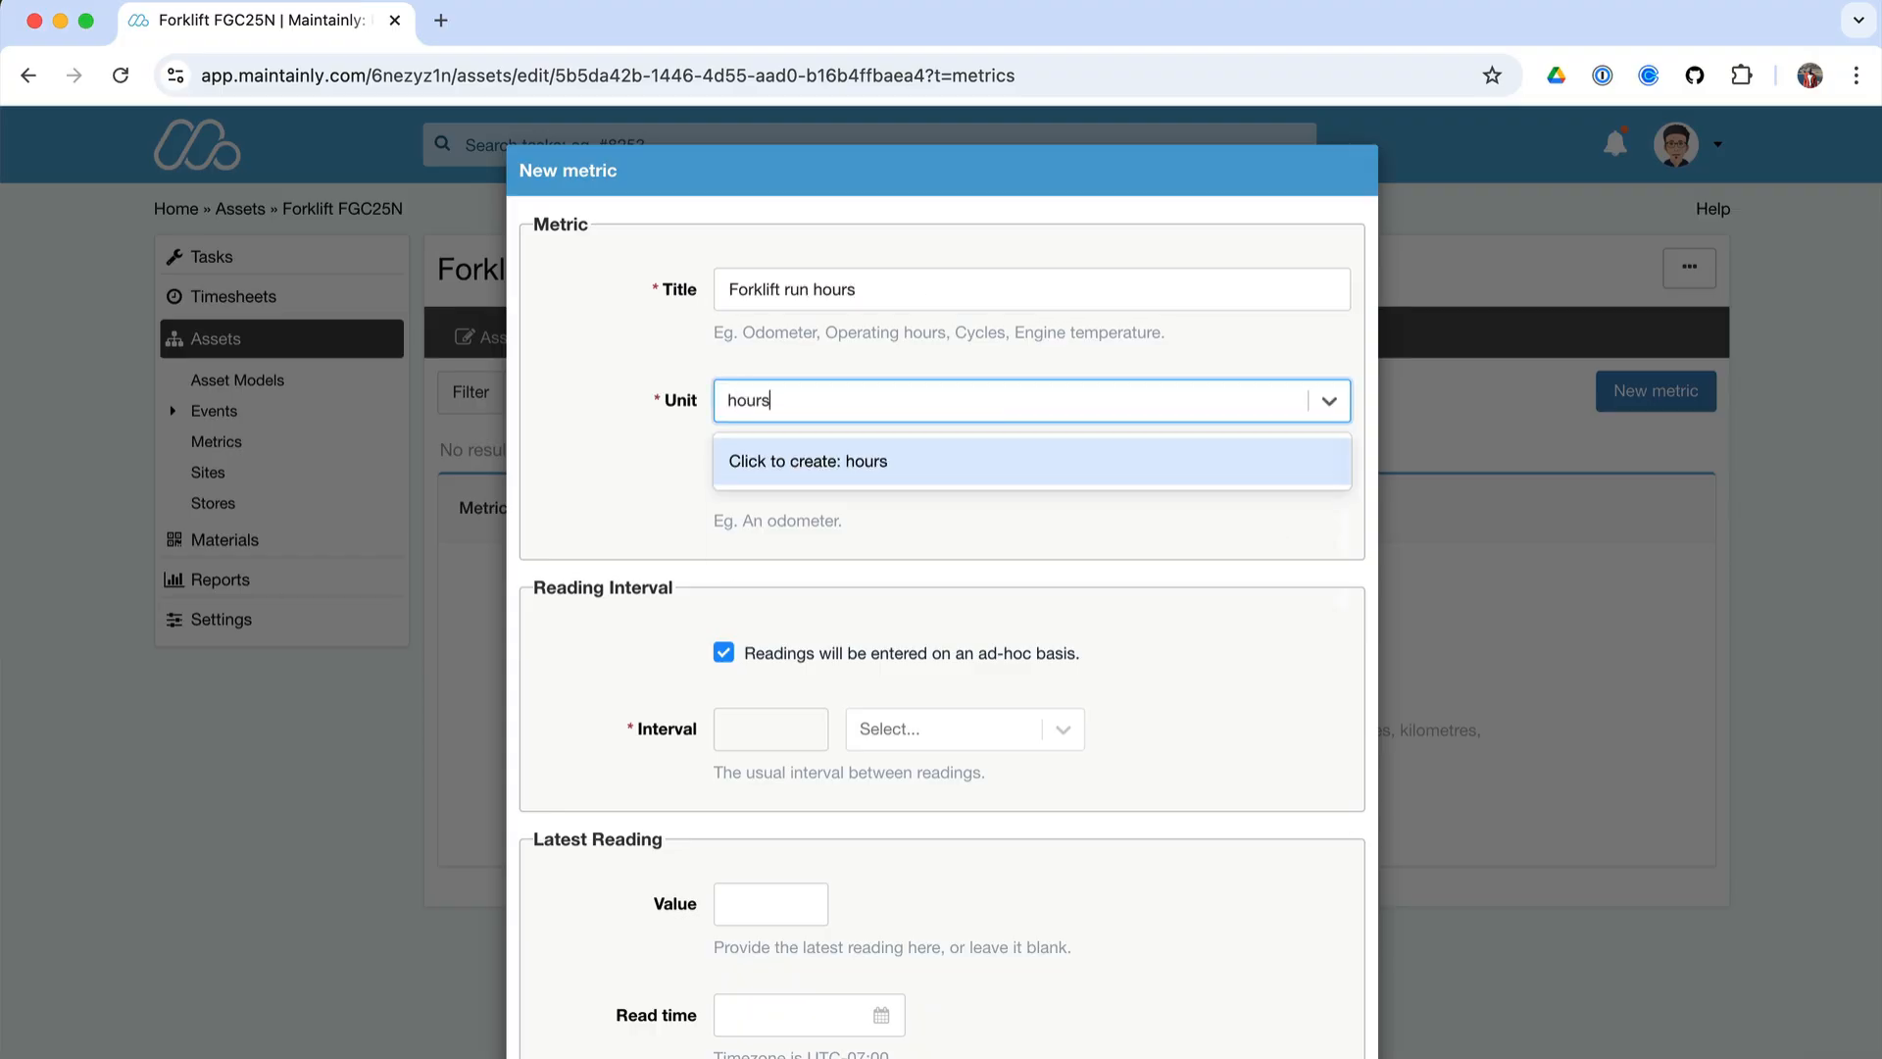
pyautogui.click(796, 460)
pyautogui.click(724, 479)
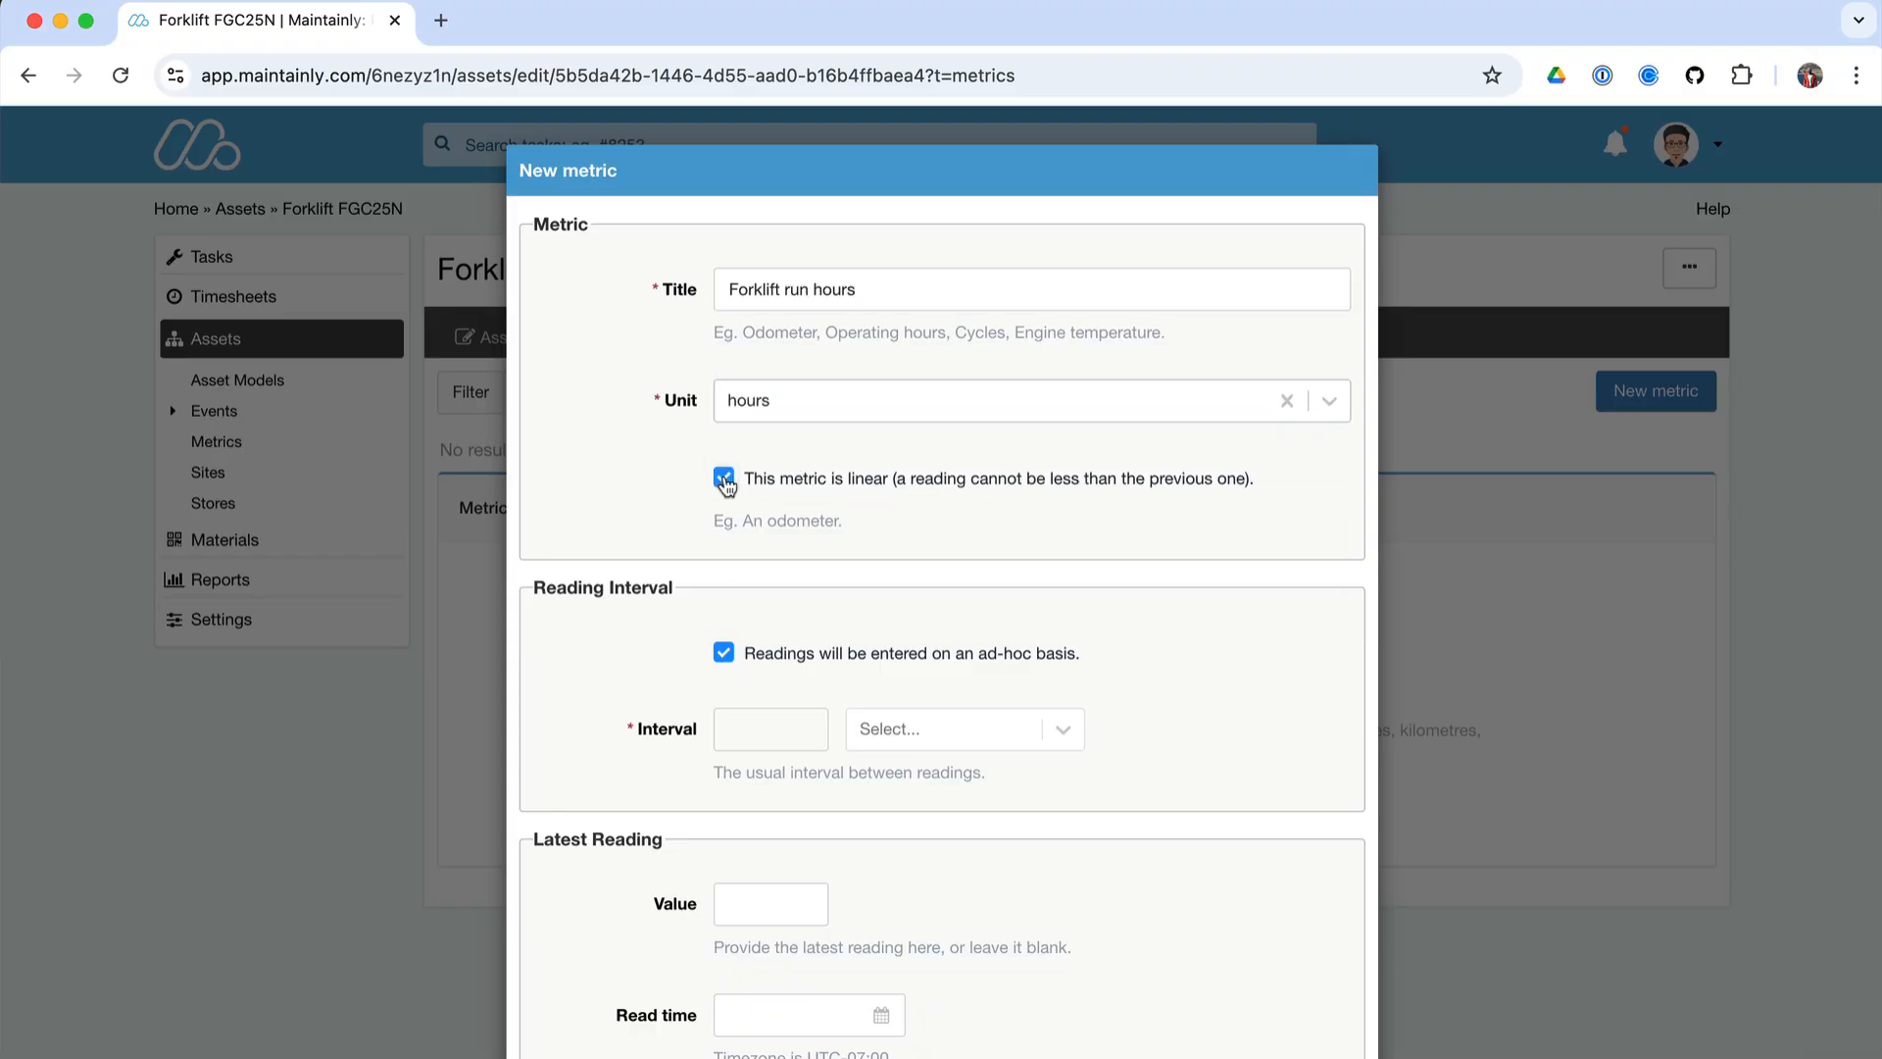
# - Replace the metric's ad-hoc readings with a reading interval of 1 week and save the metric
pyautogui.click(724, 653)
pyautogui.click(737, 728)
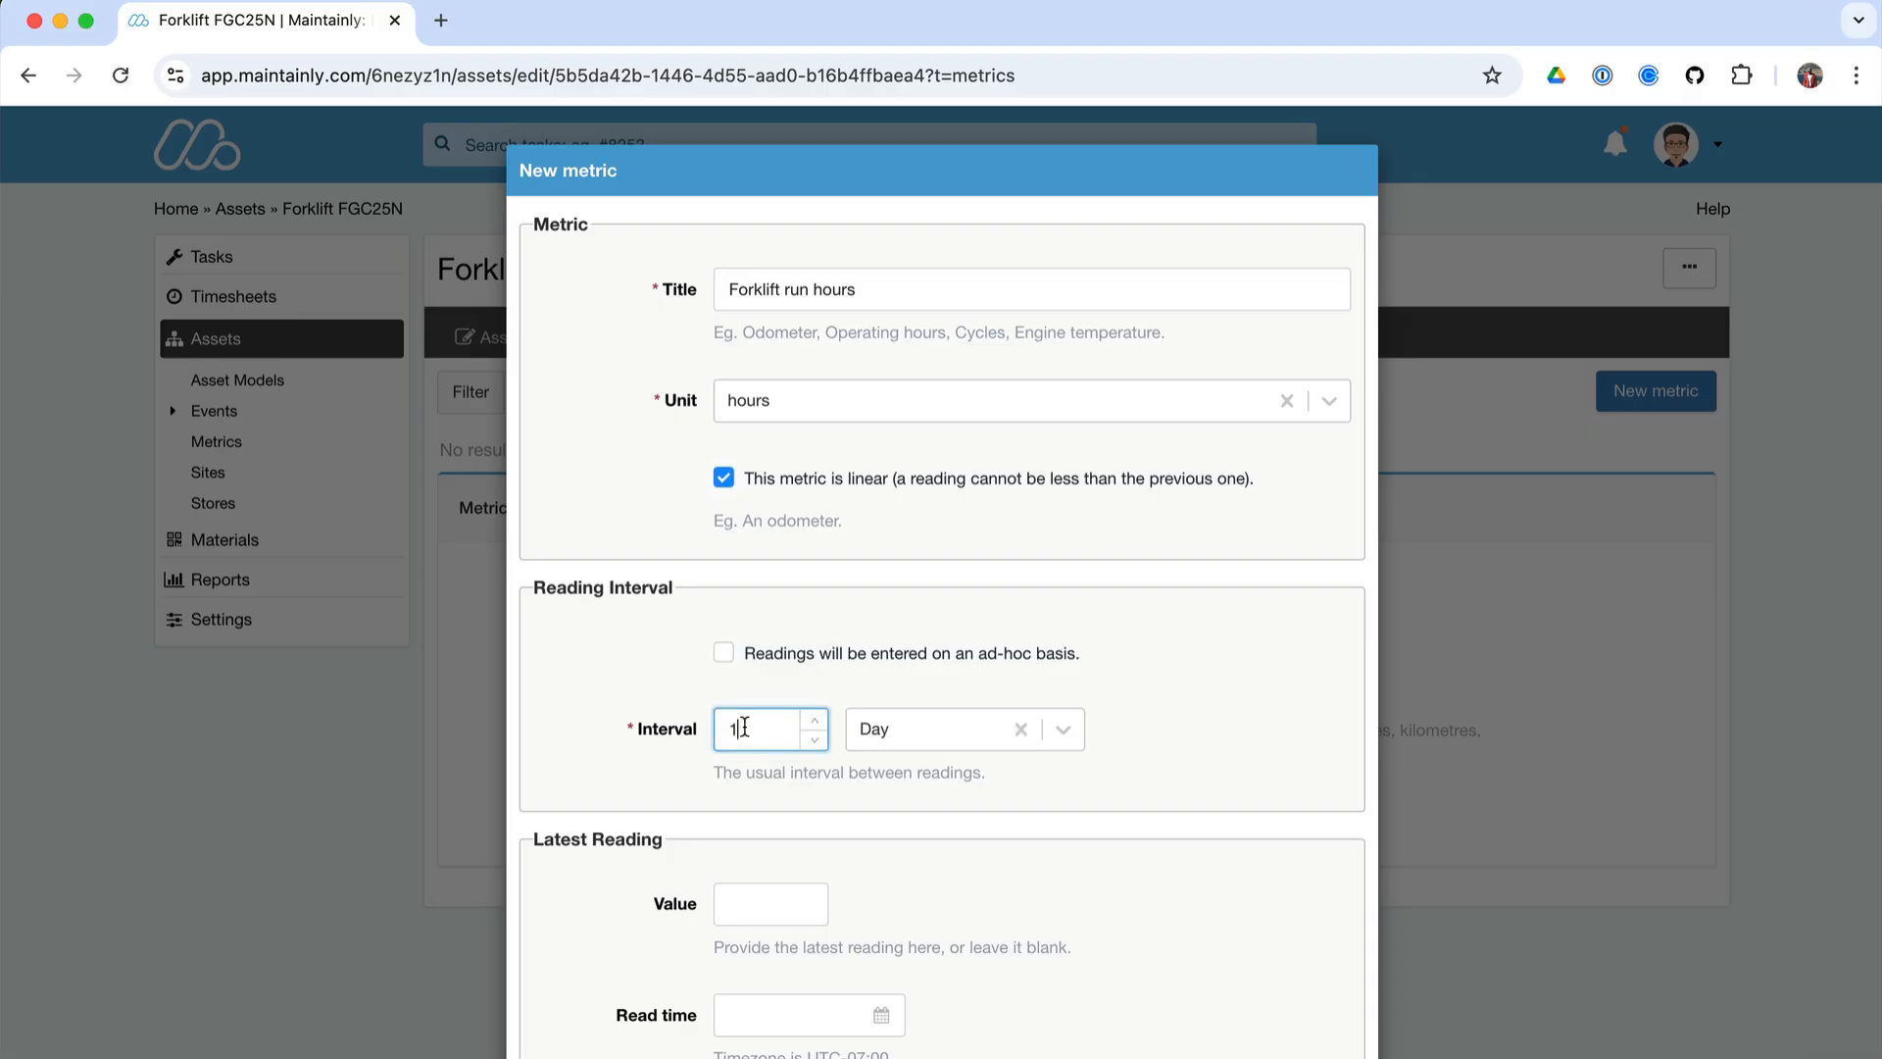
pyautogui.click(892, 735)
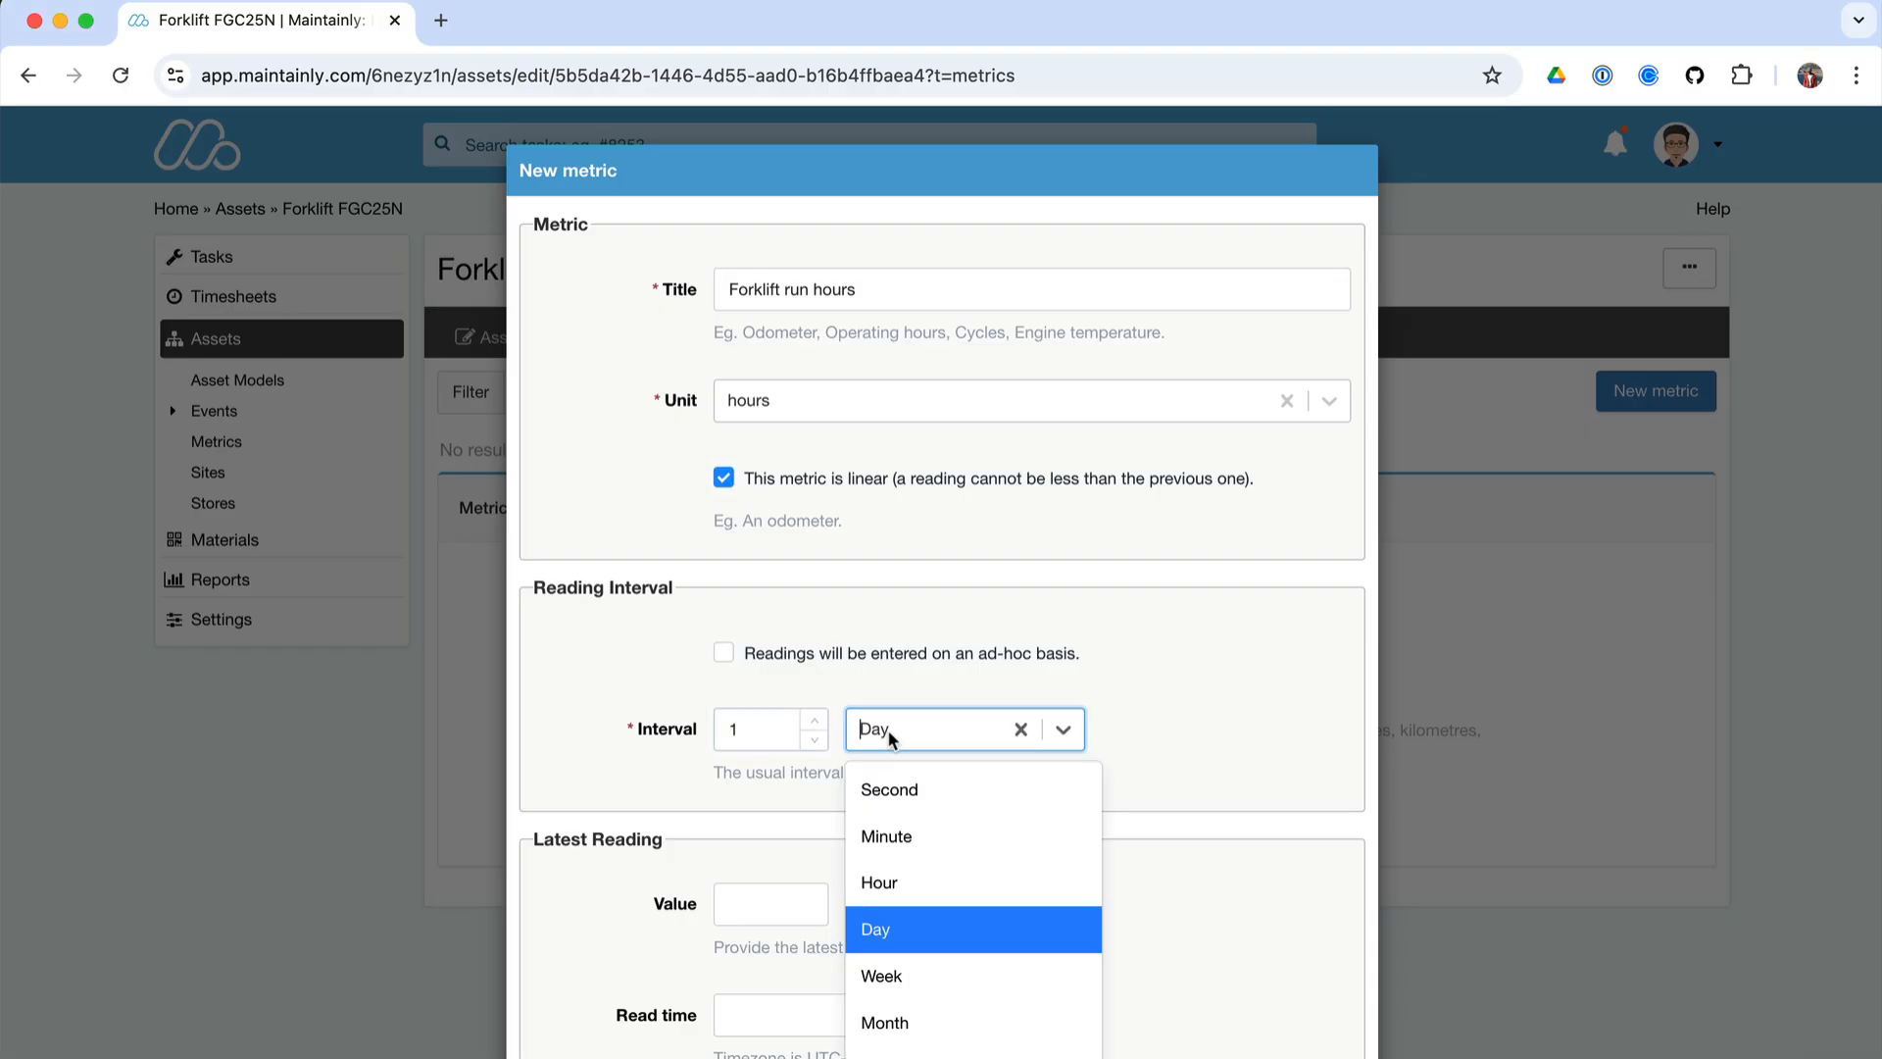
pyautogui.click(933, 972)
pyautogui.click(1109, 947)
pyautogui.scroll(-1, 1110, 947)
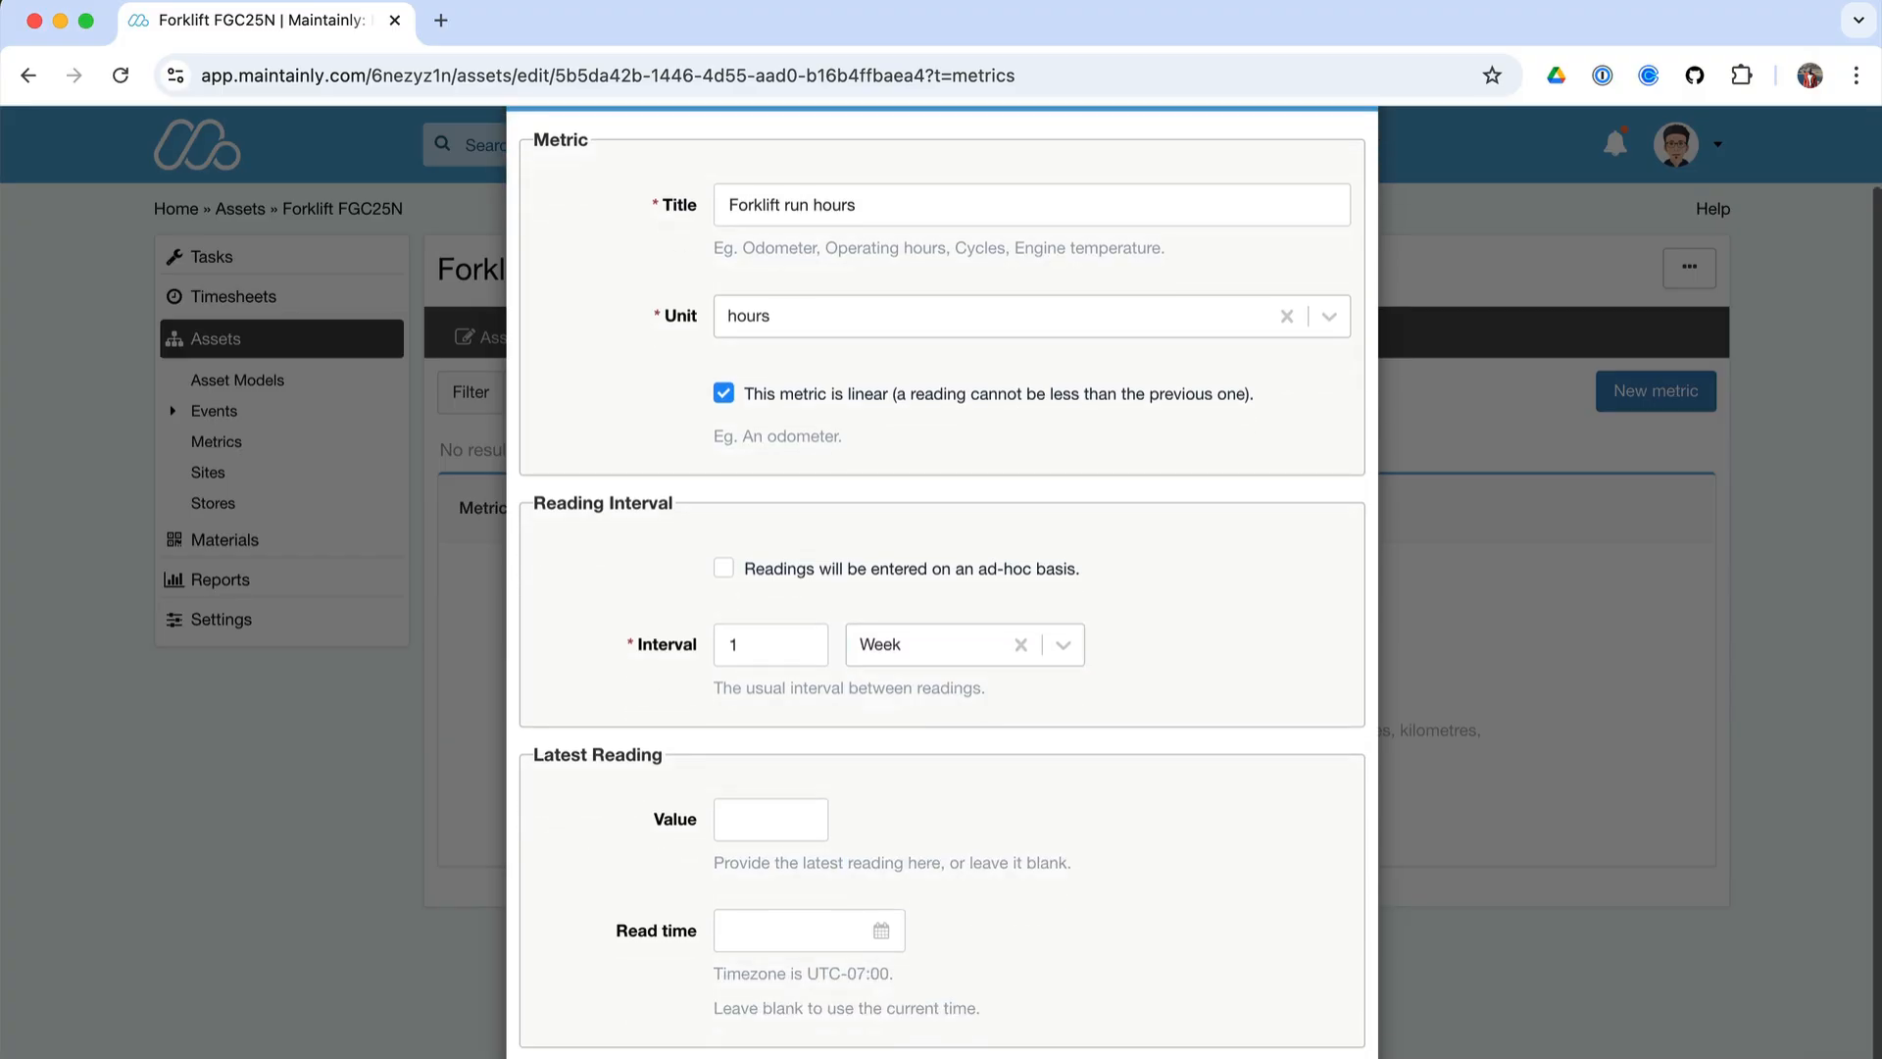
pyautogui.click(1238, 1057)
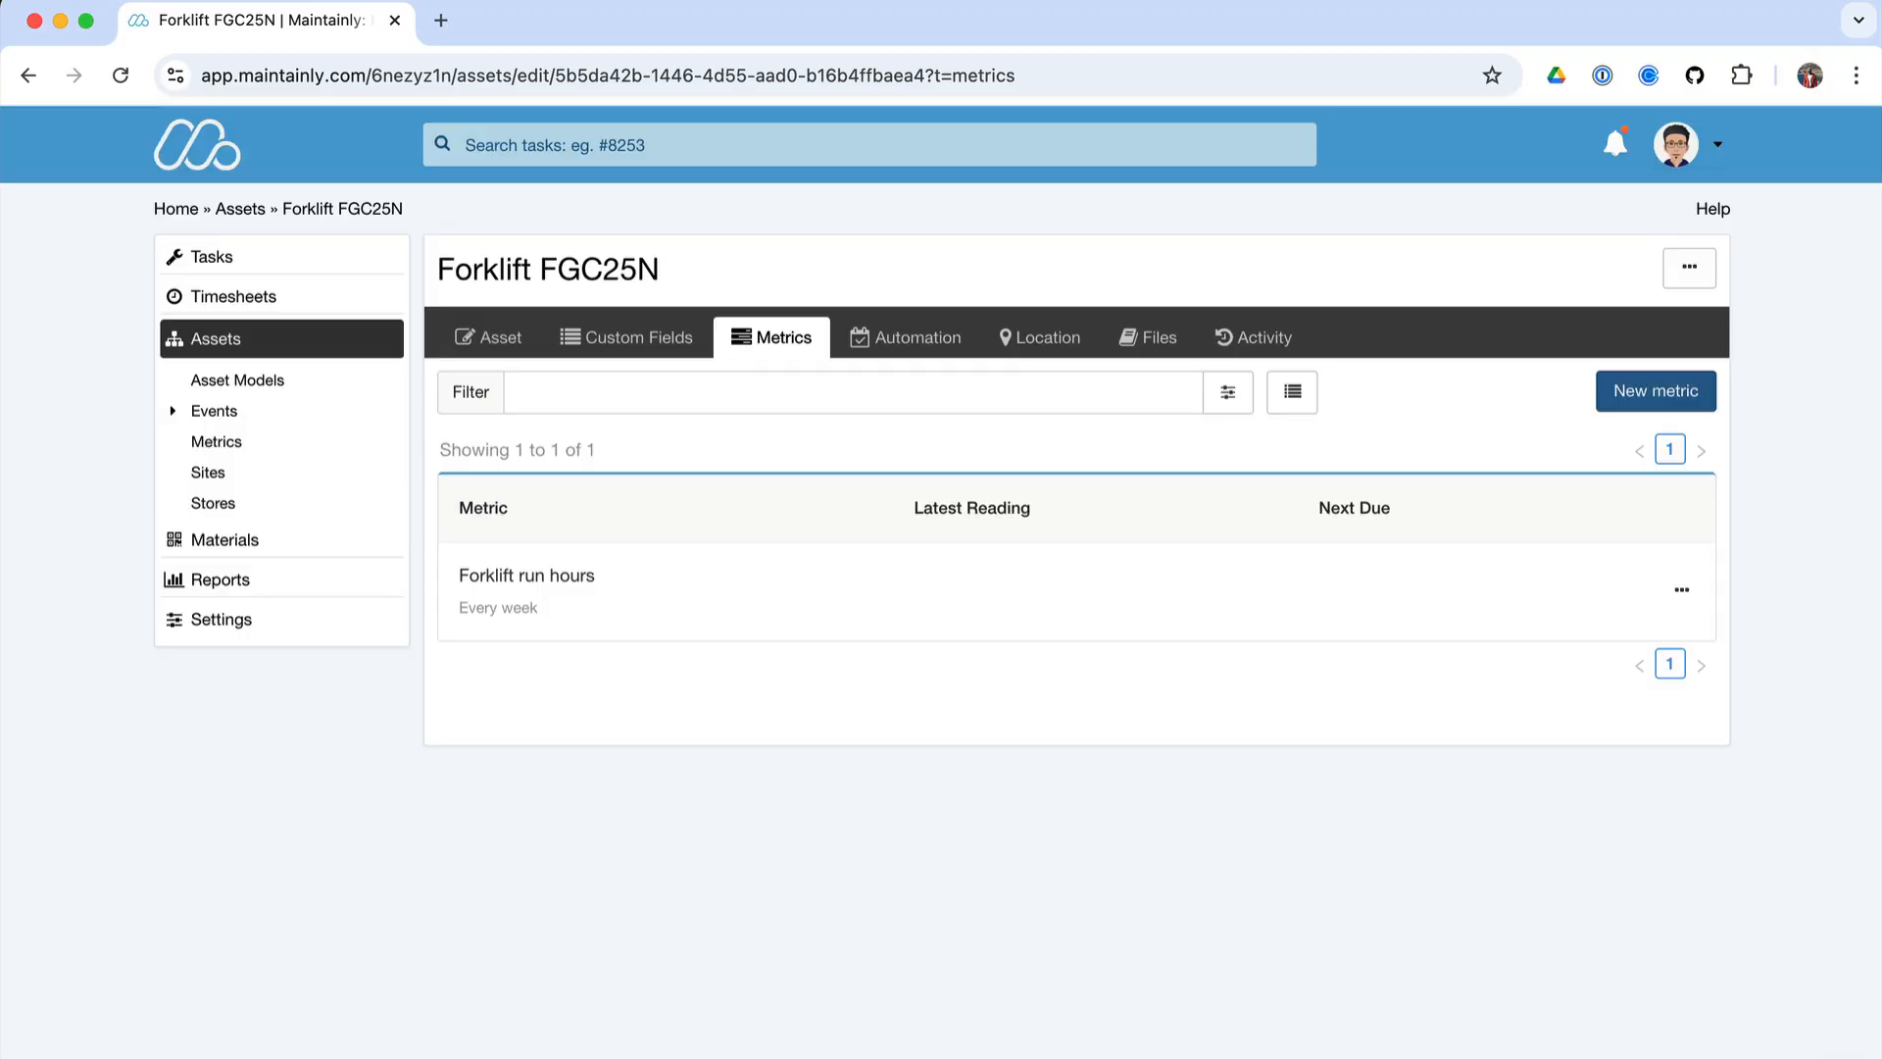
# - Create a non-linear metric titled "Engine temperature" in °F with ad-hoc readings for the Forklift FGC25N asset
pyautogui.click(1693, 390)
pyautogui.click(856, 290)
pyautogui.write('Engine temperature')
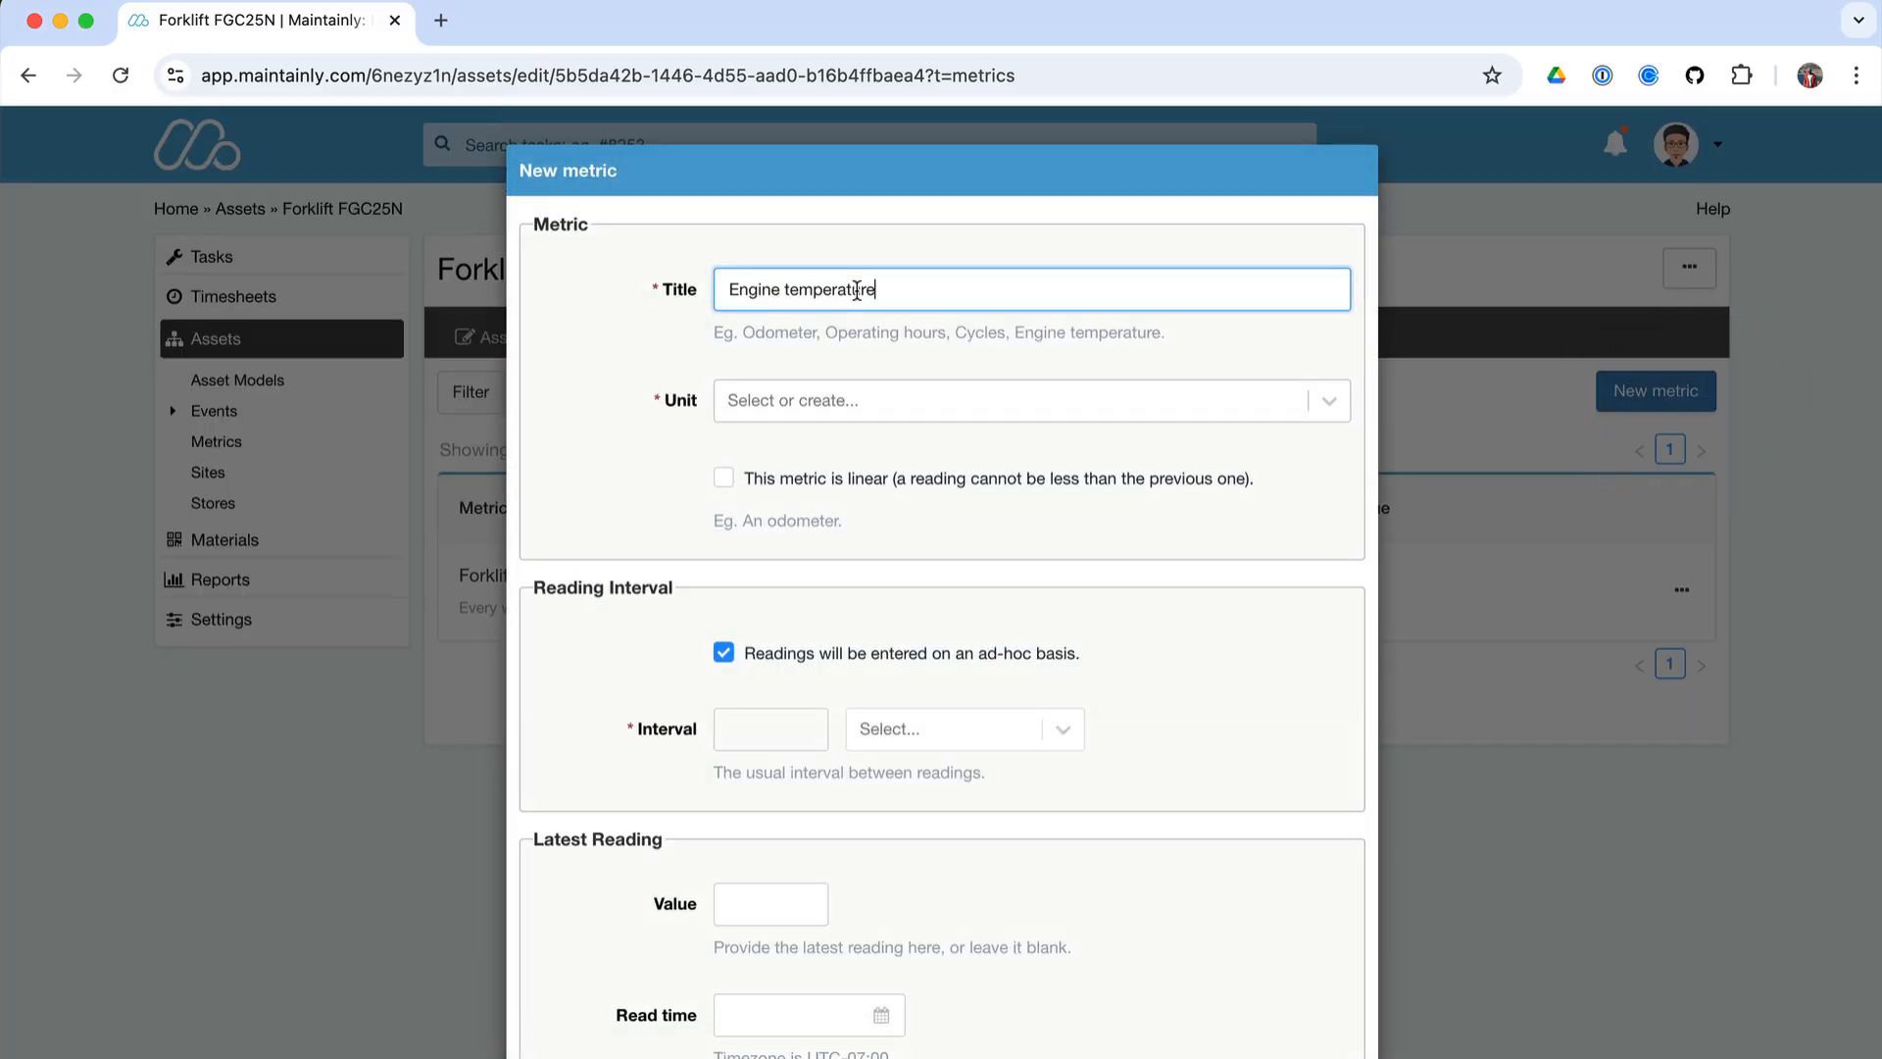
pyautogui.click(850, 392)
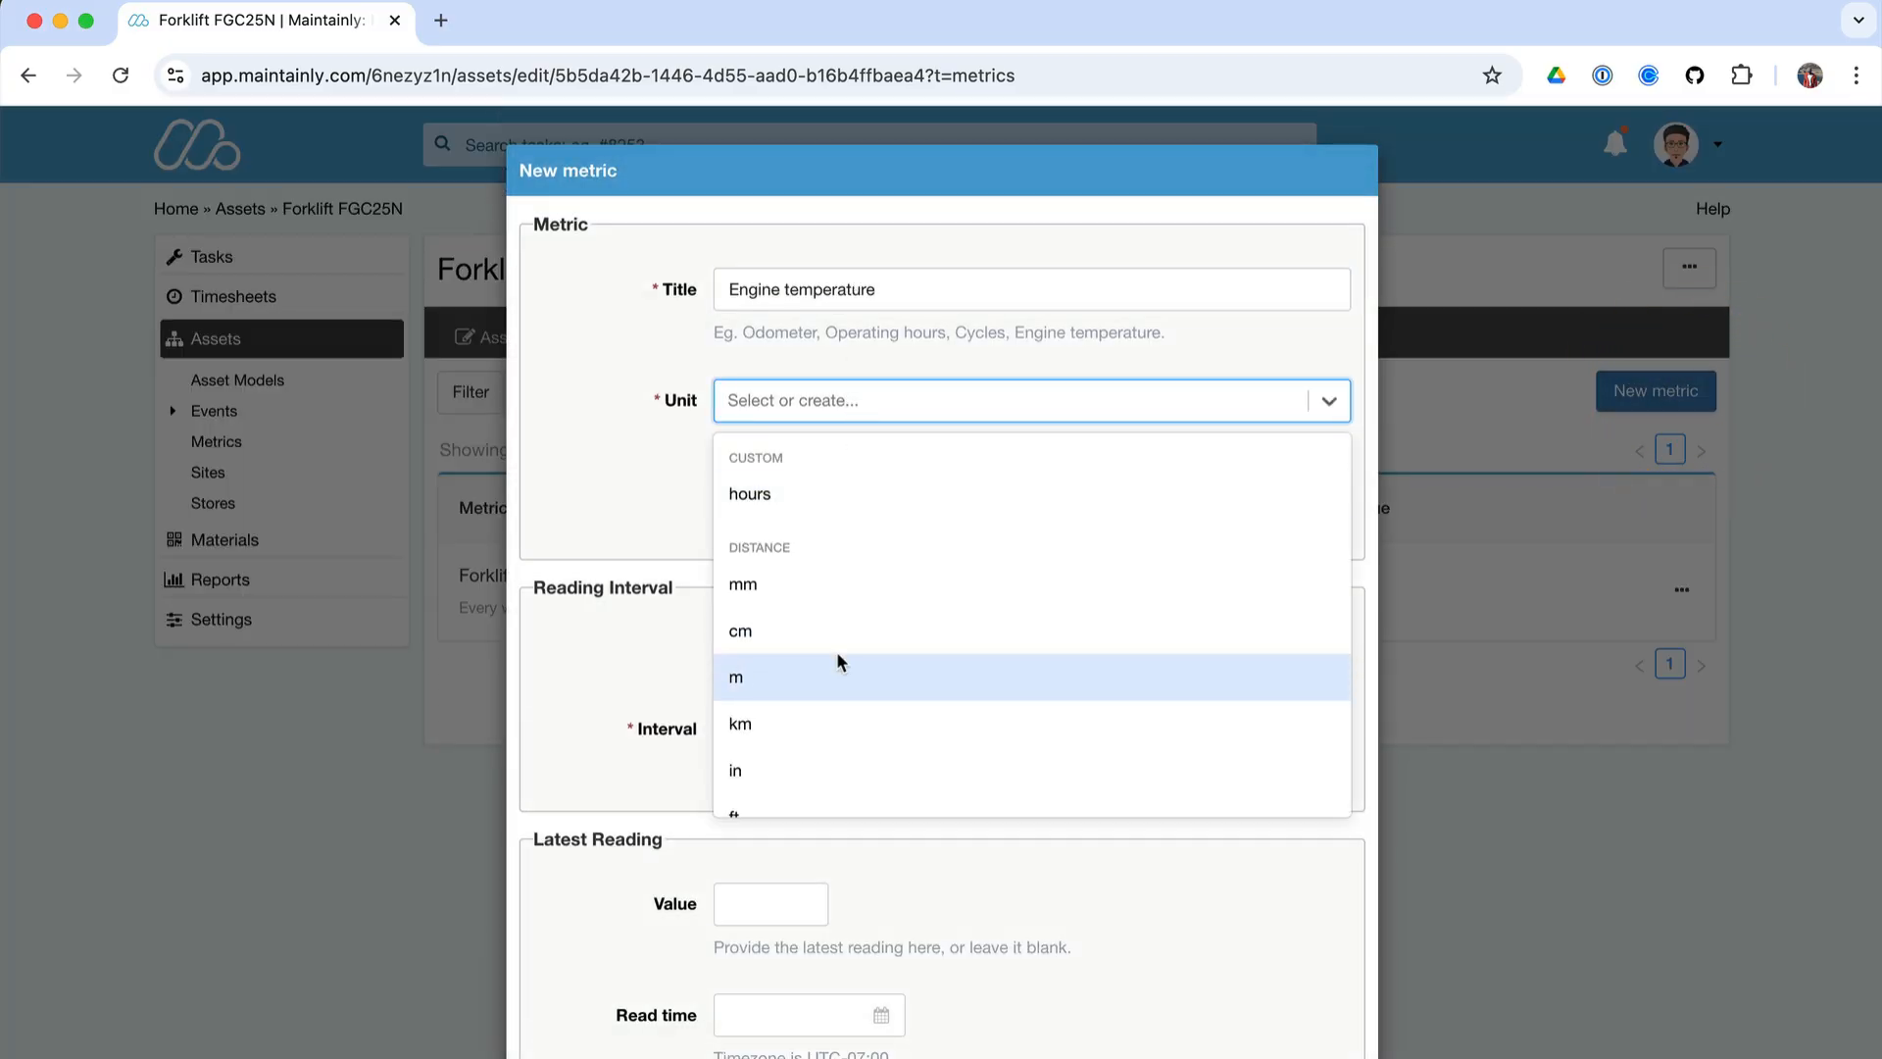
pyautogui.scroll(-5, 837, 651)
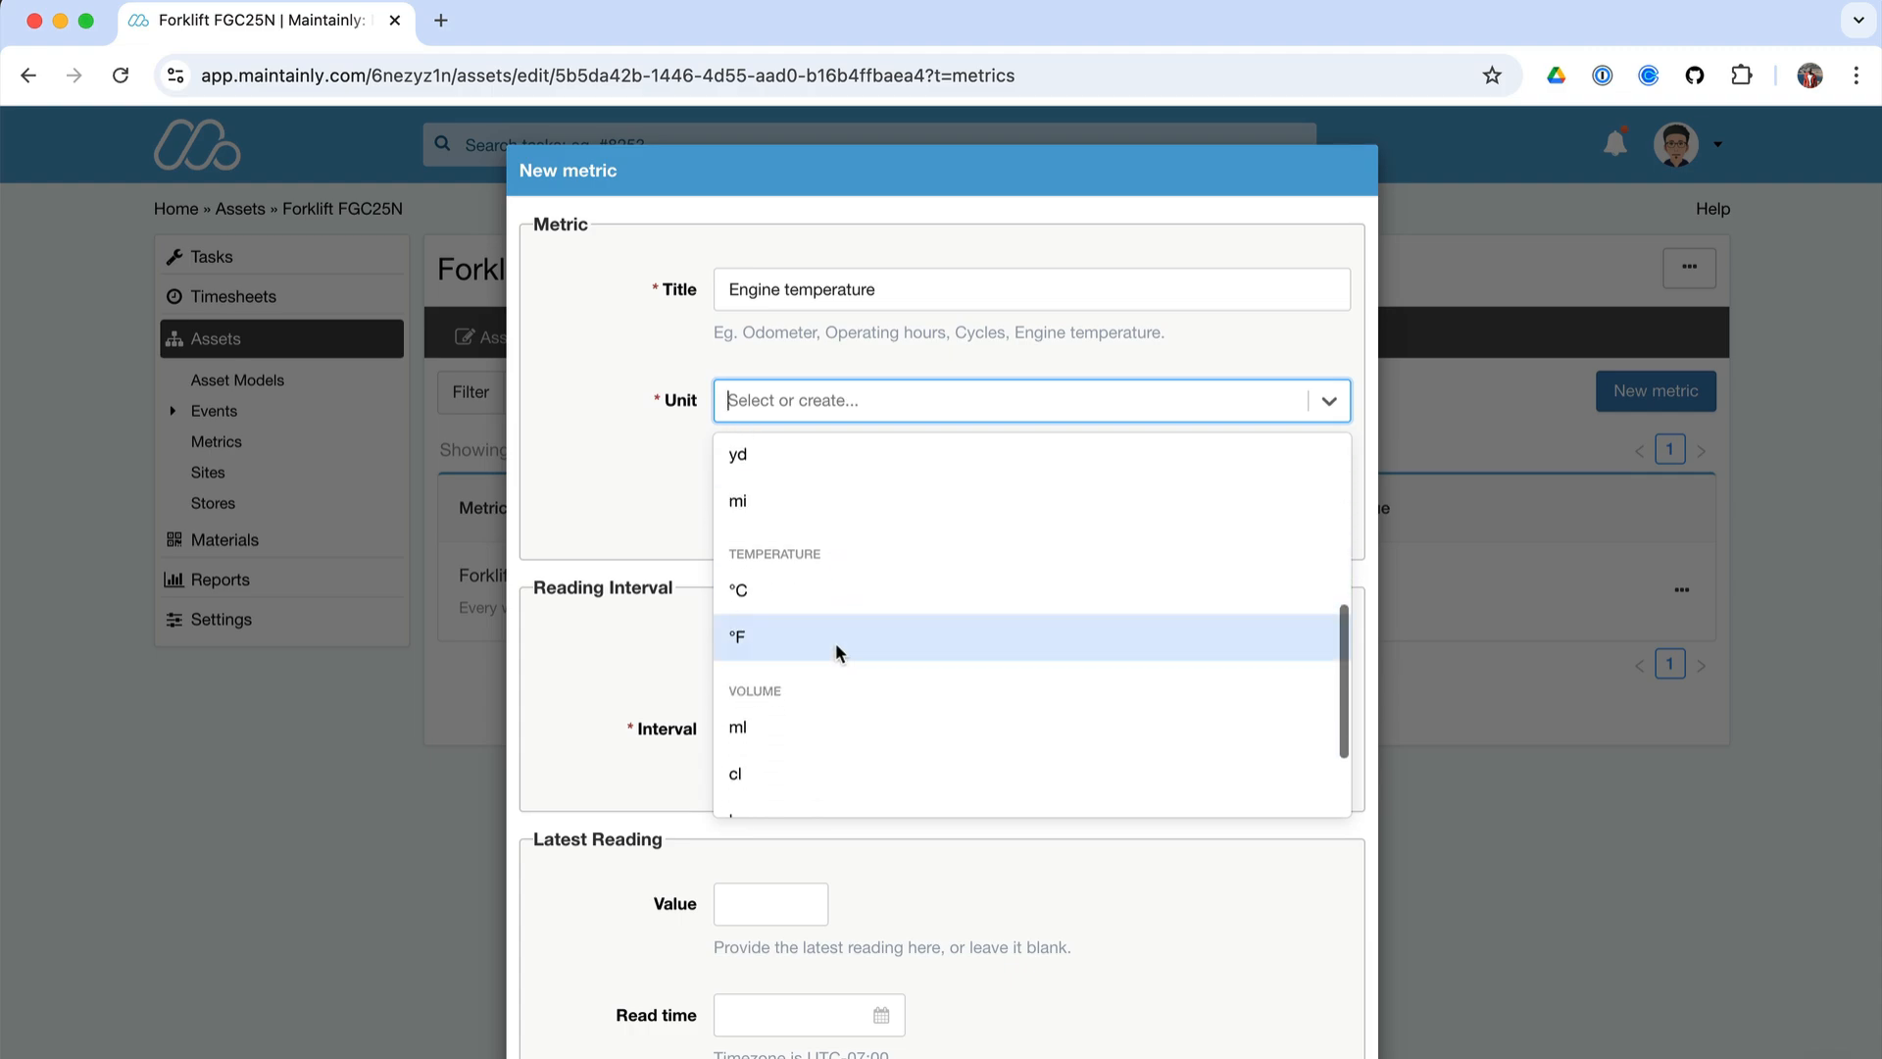
pyautogui.click(835, 643)
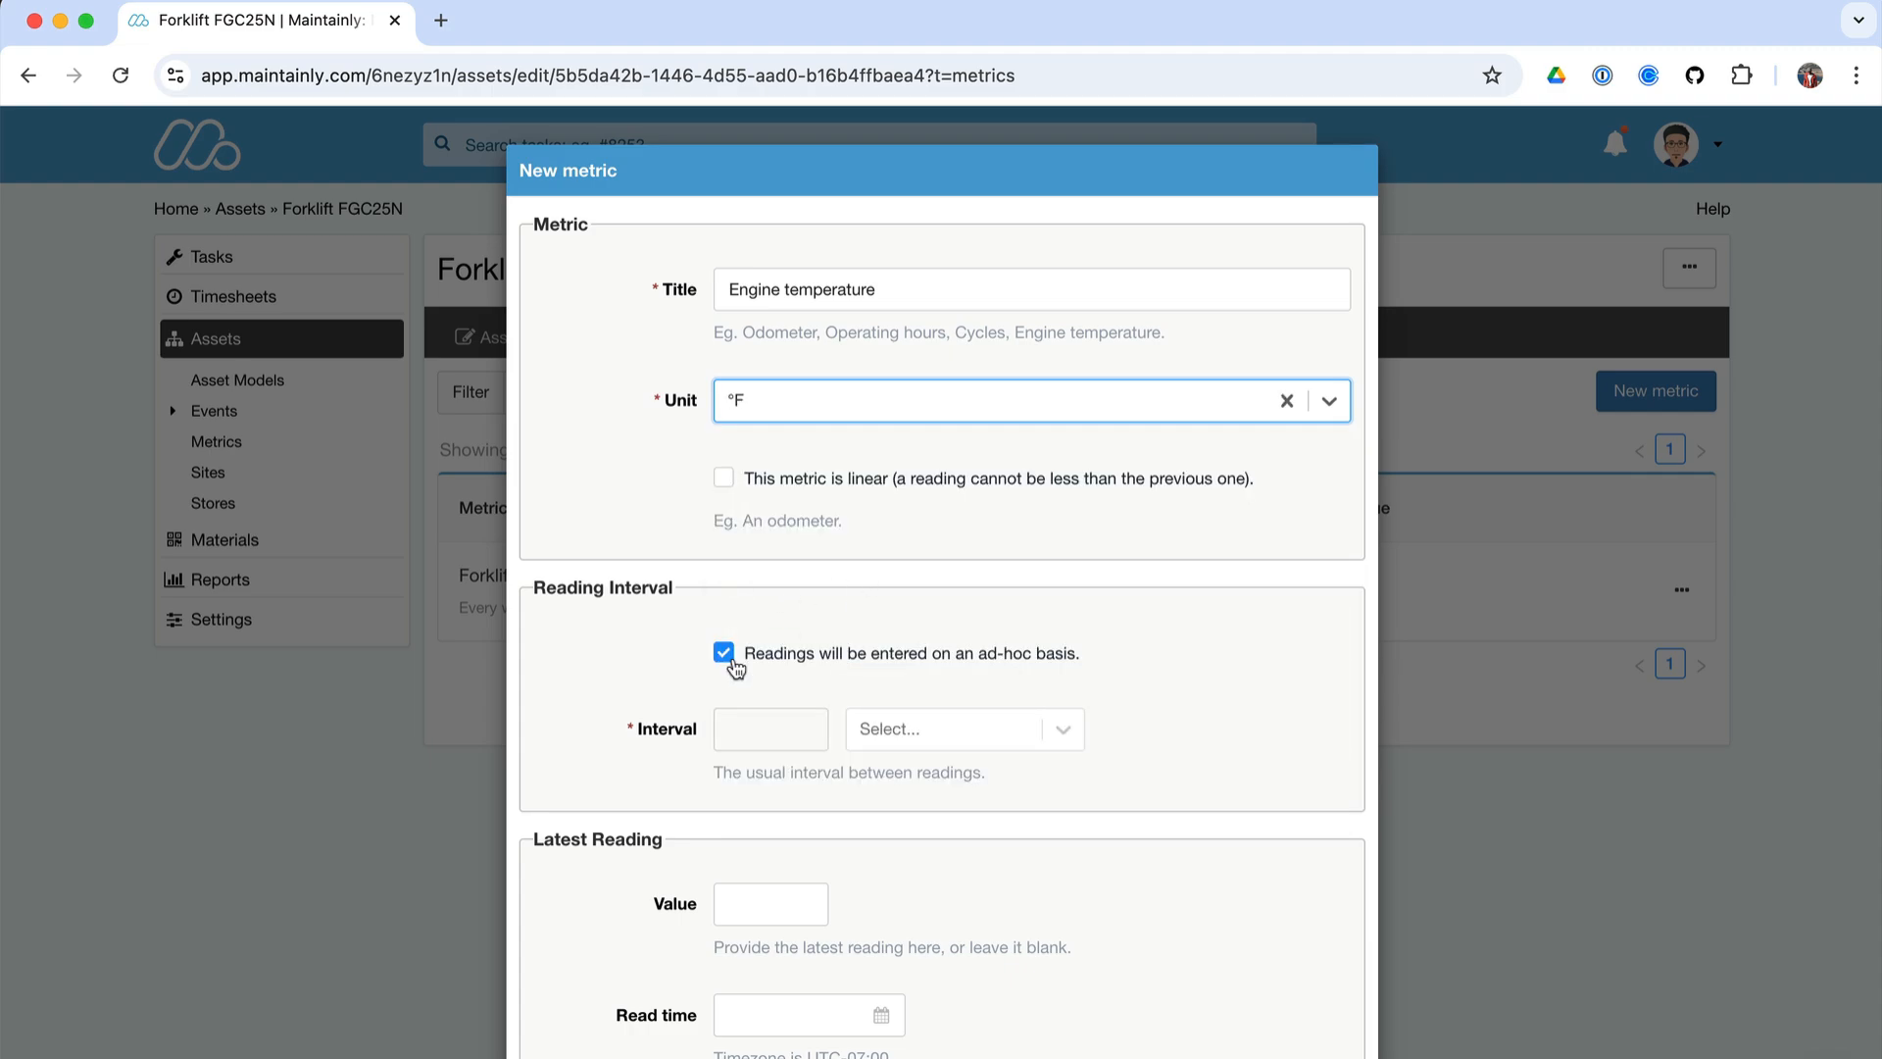
pyautogui.scroll(-1, 1166, 939)
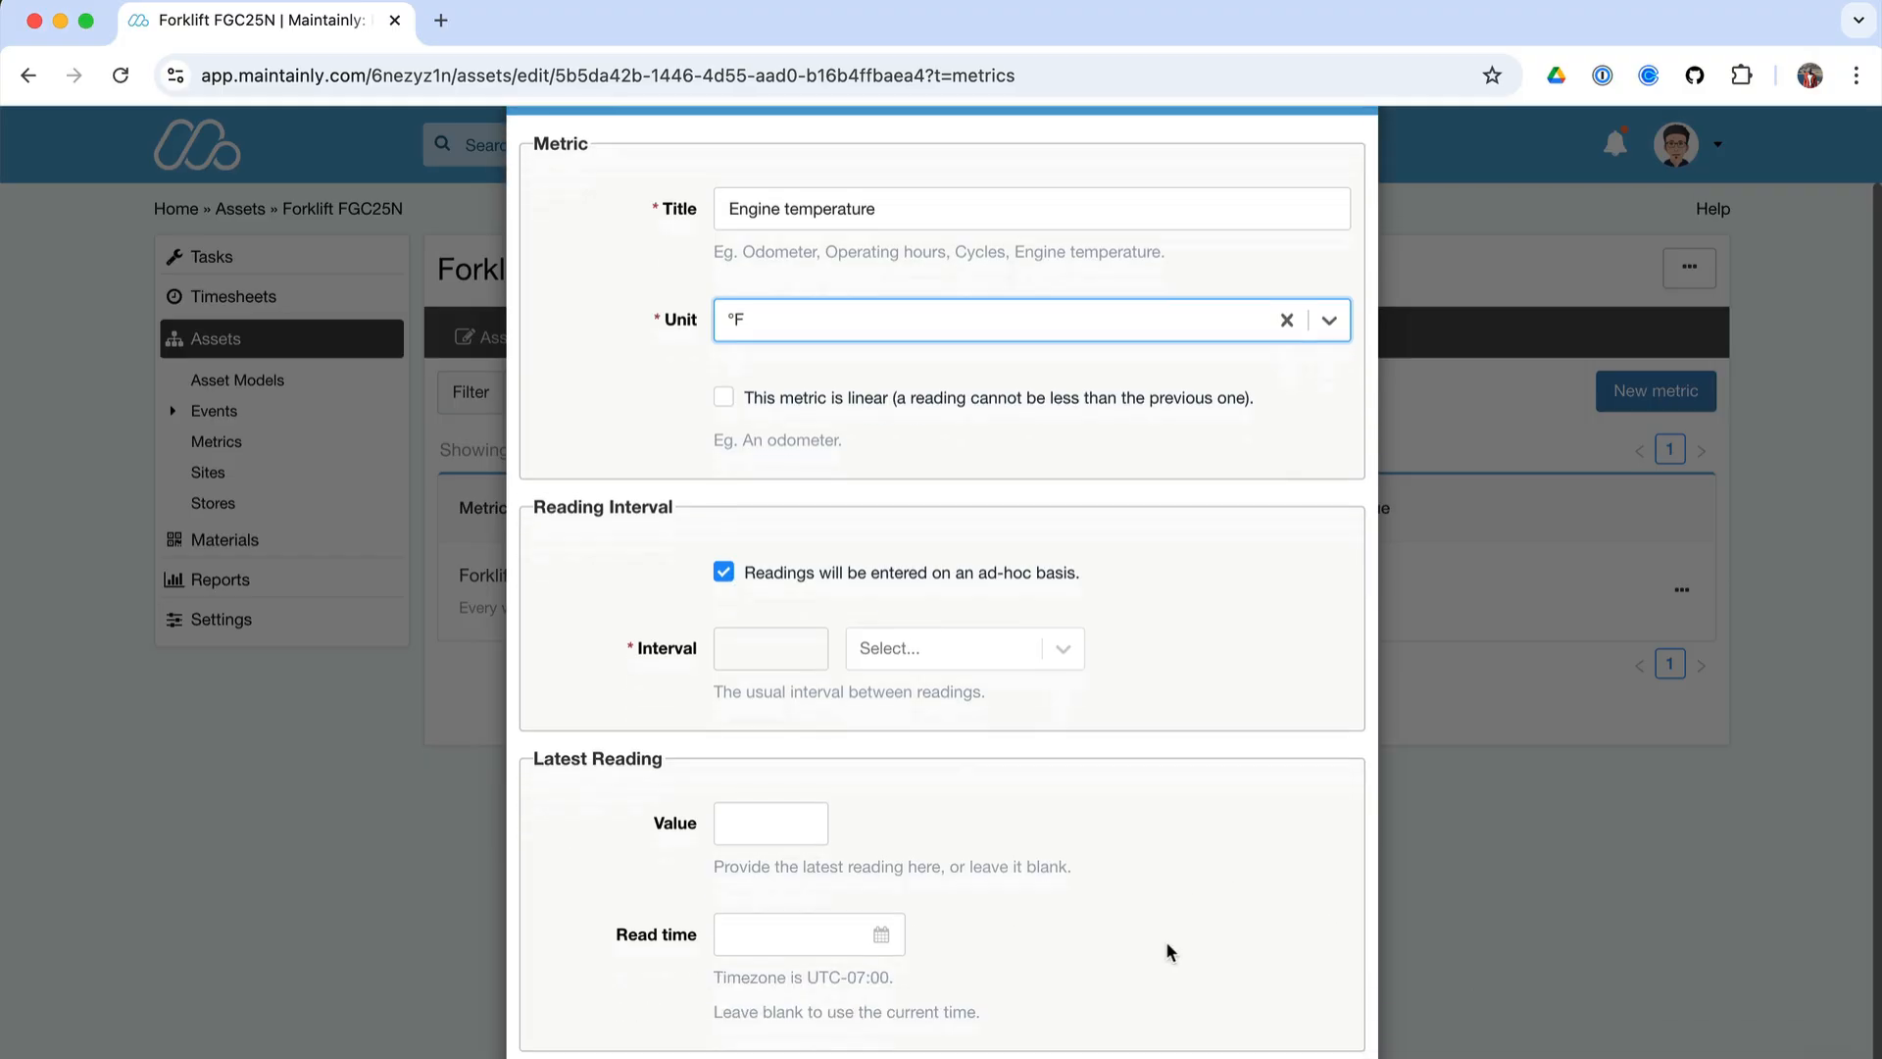
pyautogui.click(1226, 1050)
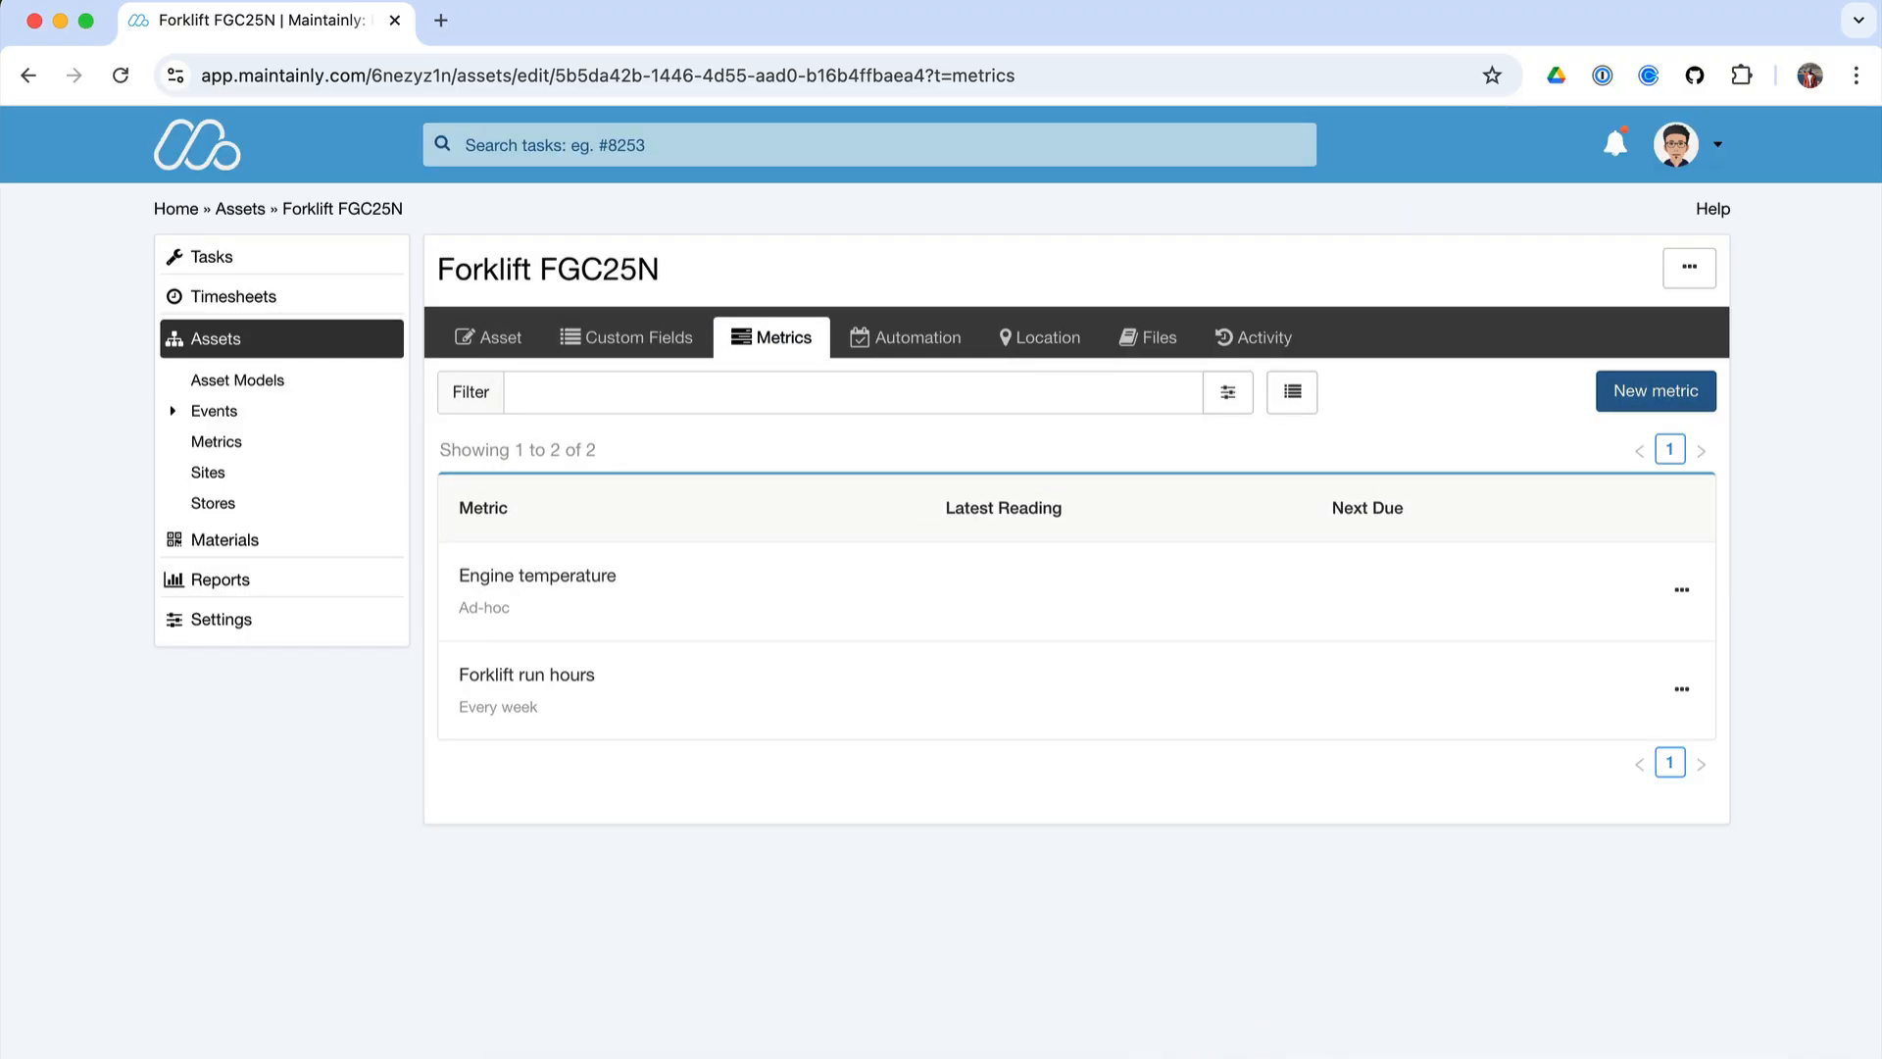
# - Start a metric-based automation for the forklift, using the 250 Hour Engine & Transmission task template and the Forklift run hours metric
pyautogui.click(936, 343)
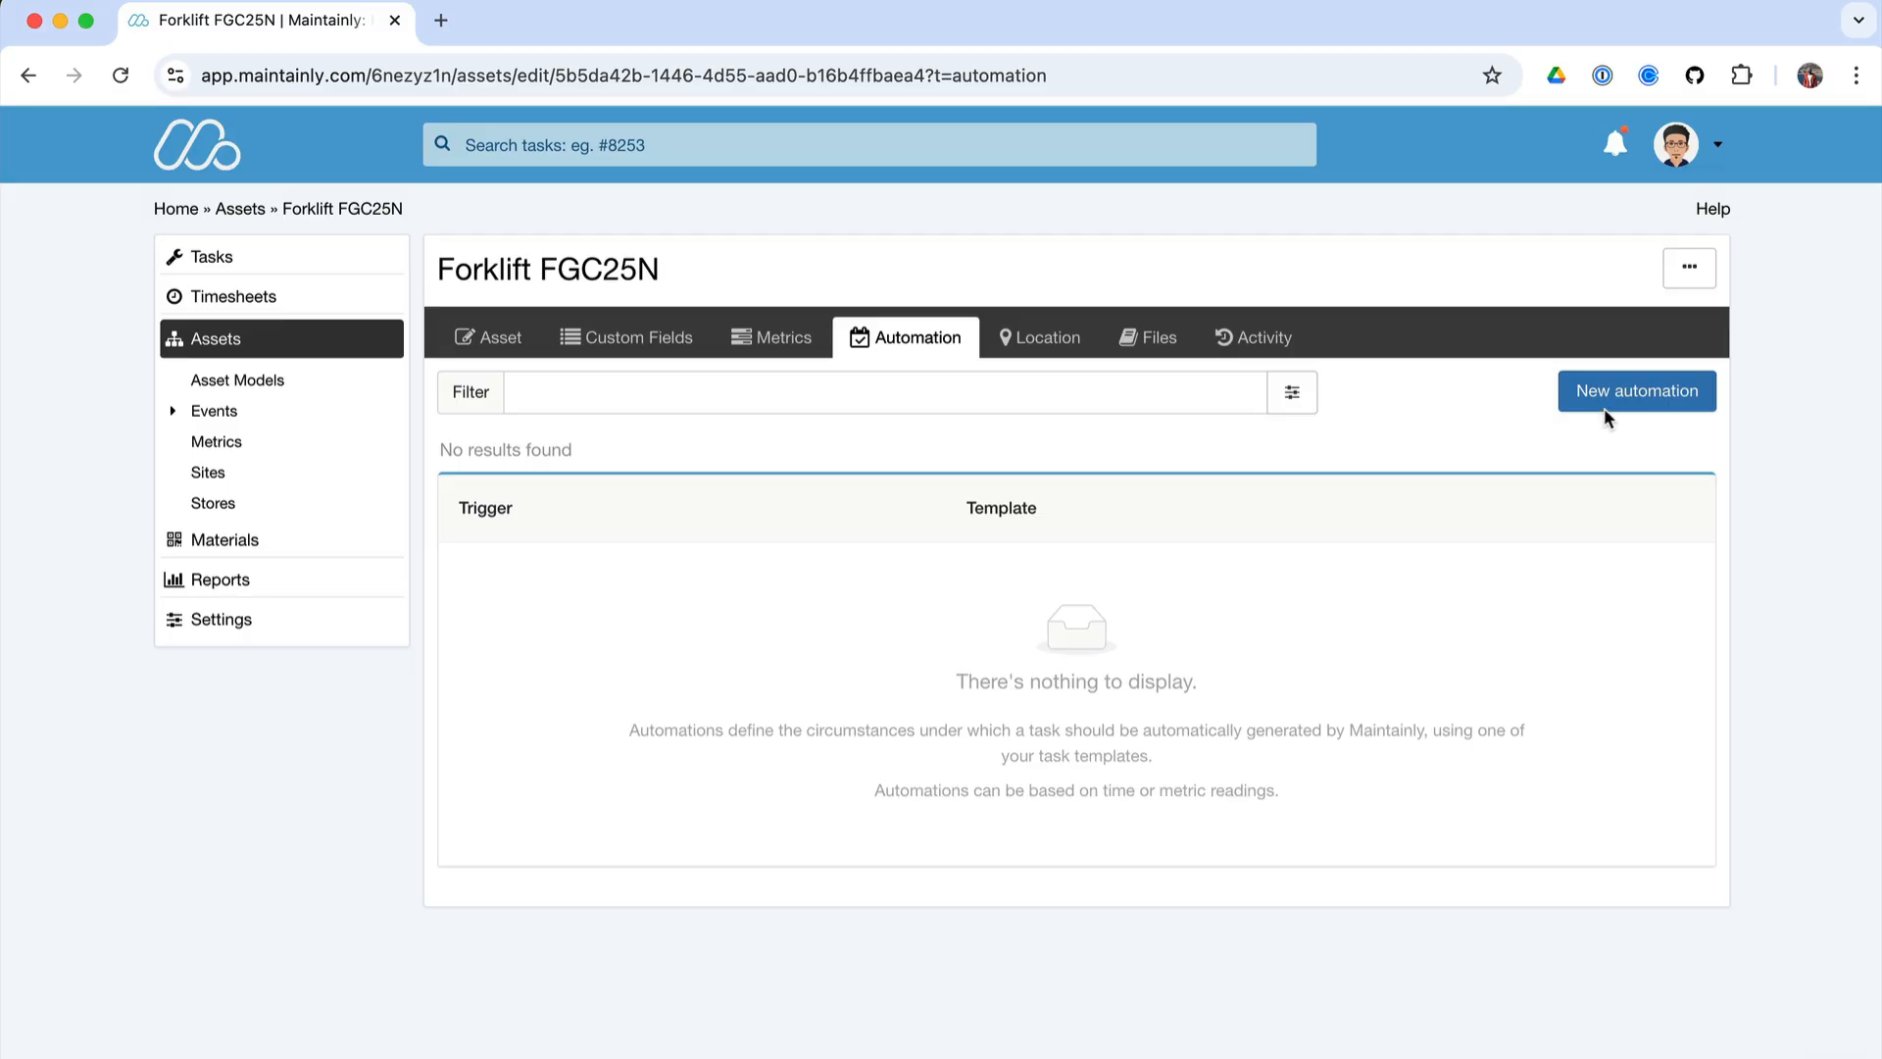
pyautogui.click(1629, 399)
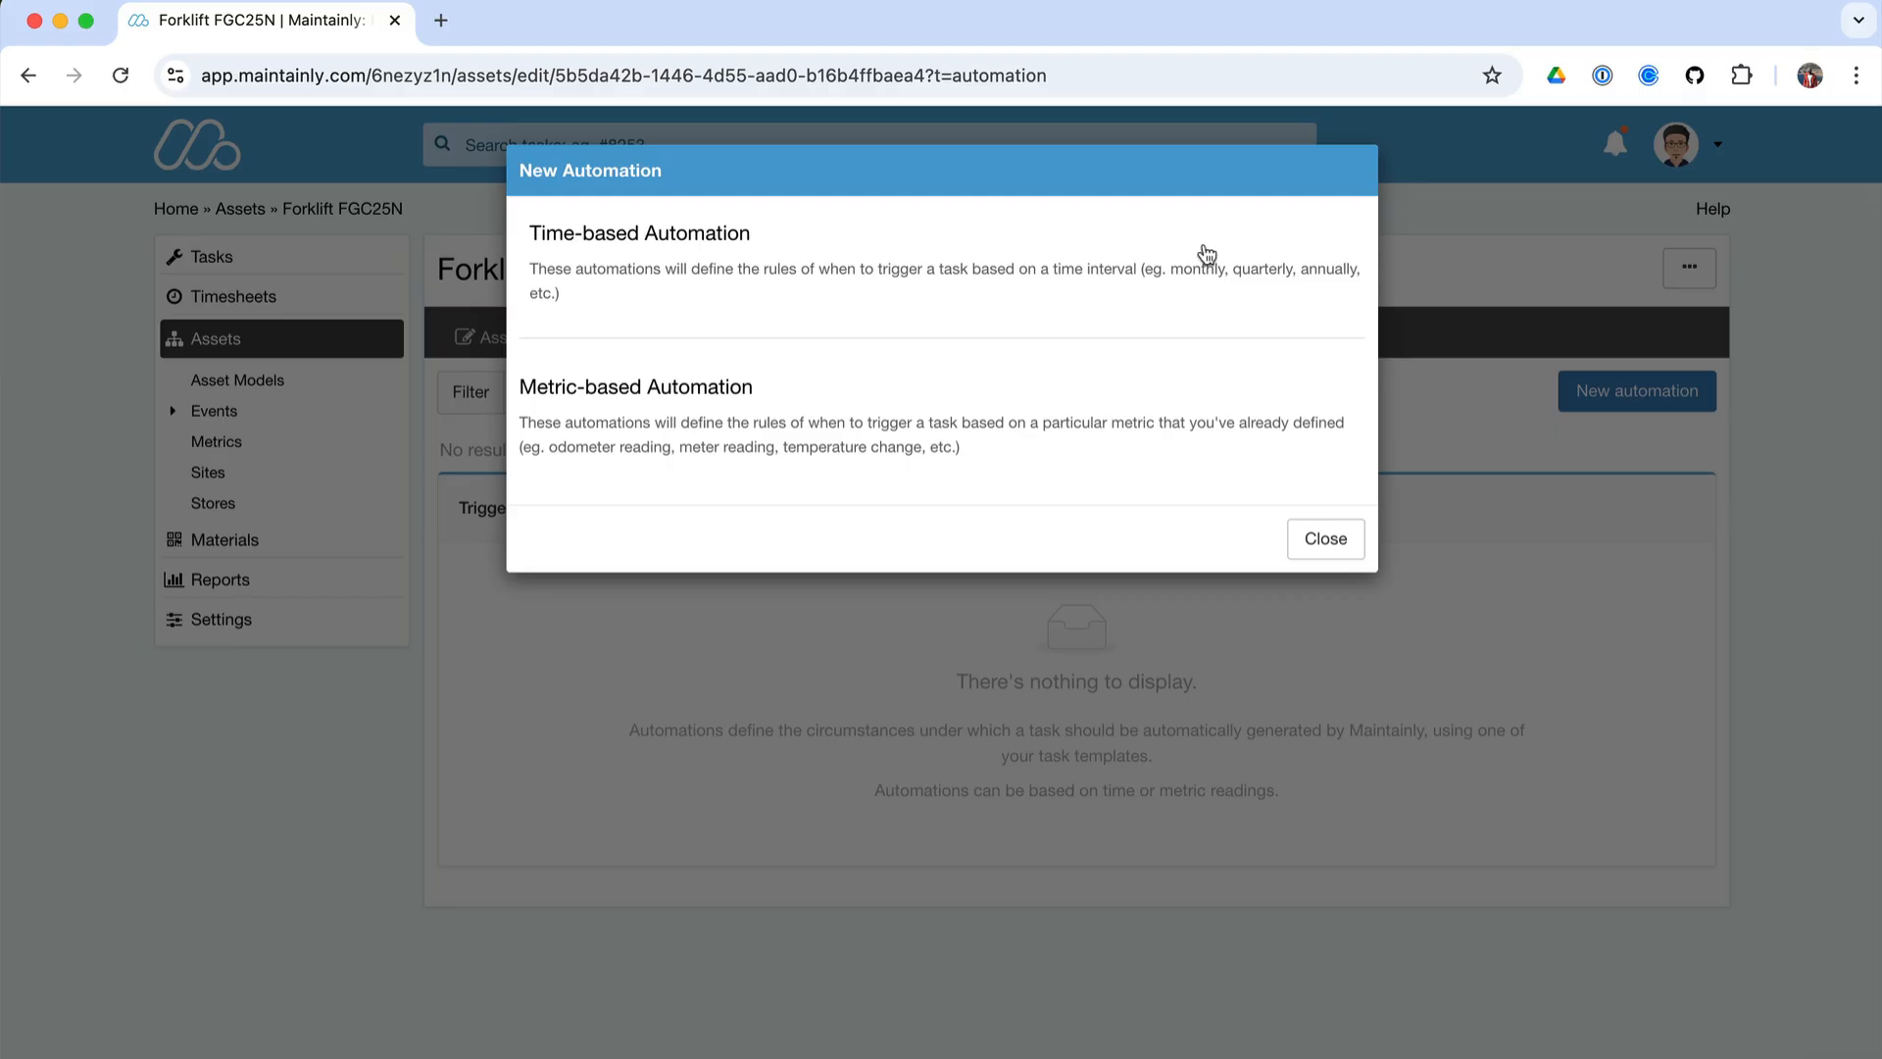
pyautogui.click(1189, 458)
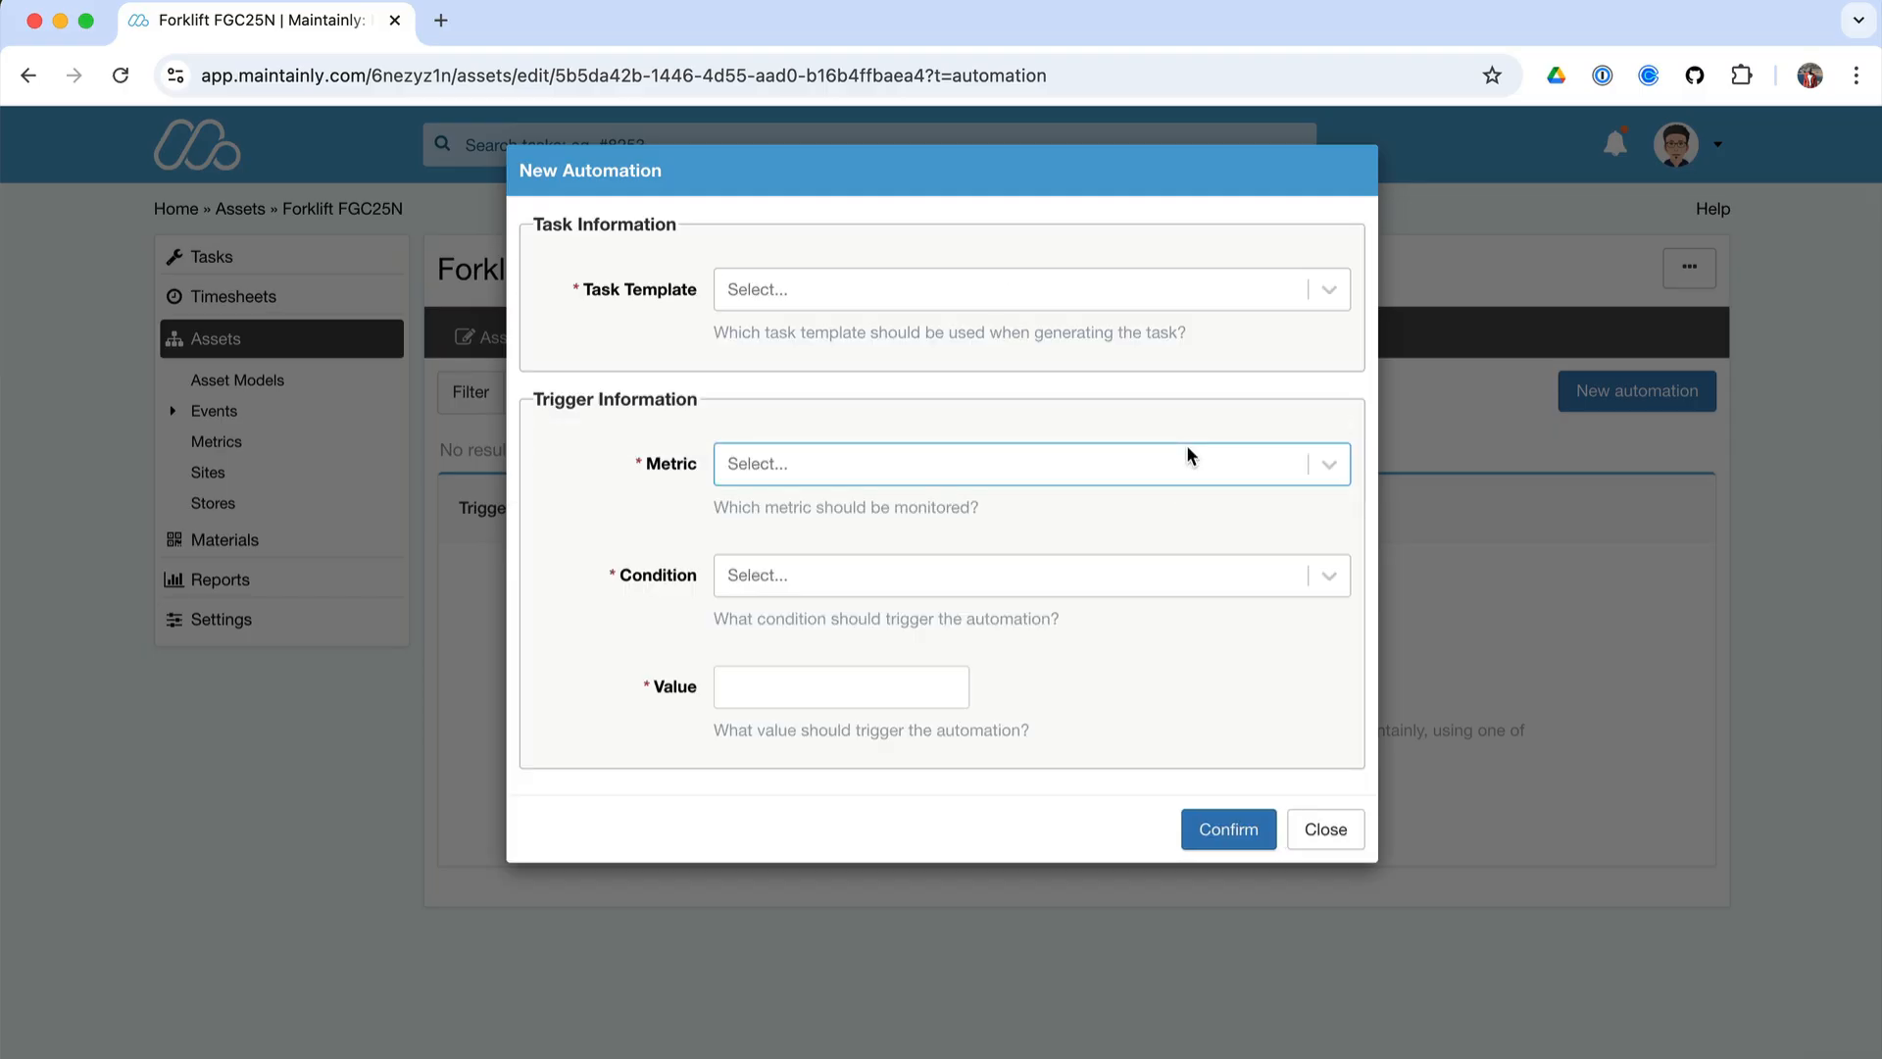
pyautogui.click(1149, 288)
pyautogui.click(1115, 349)
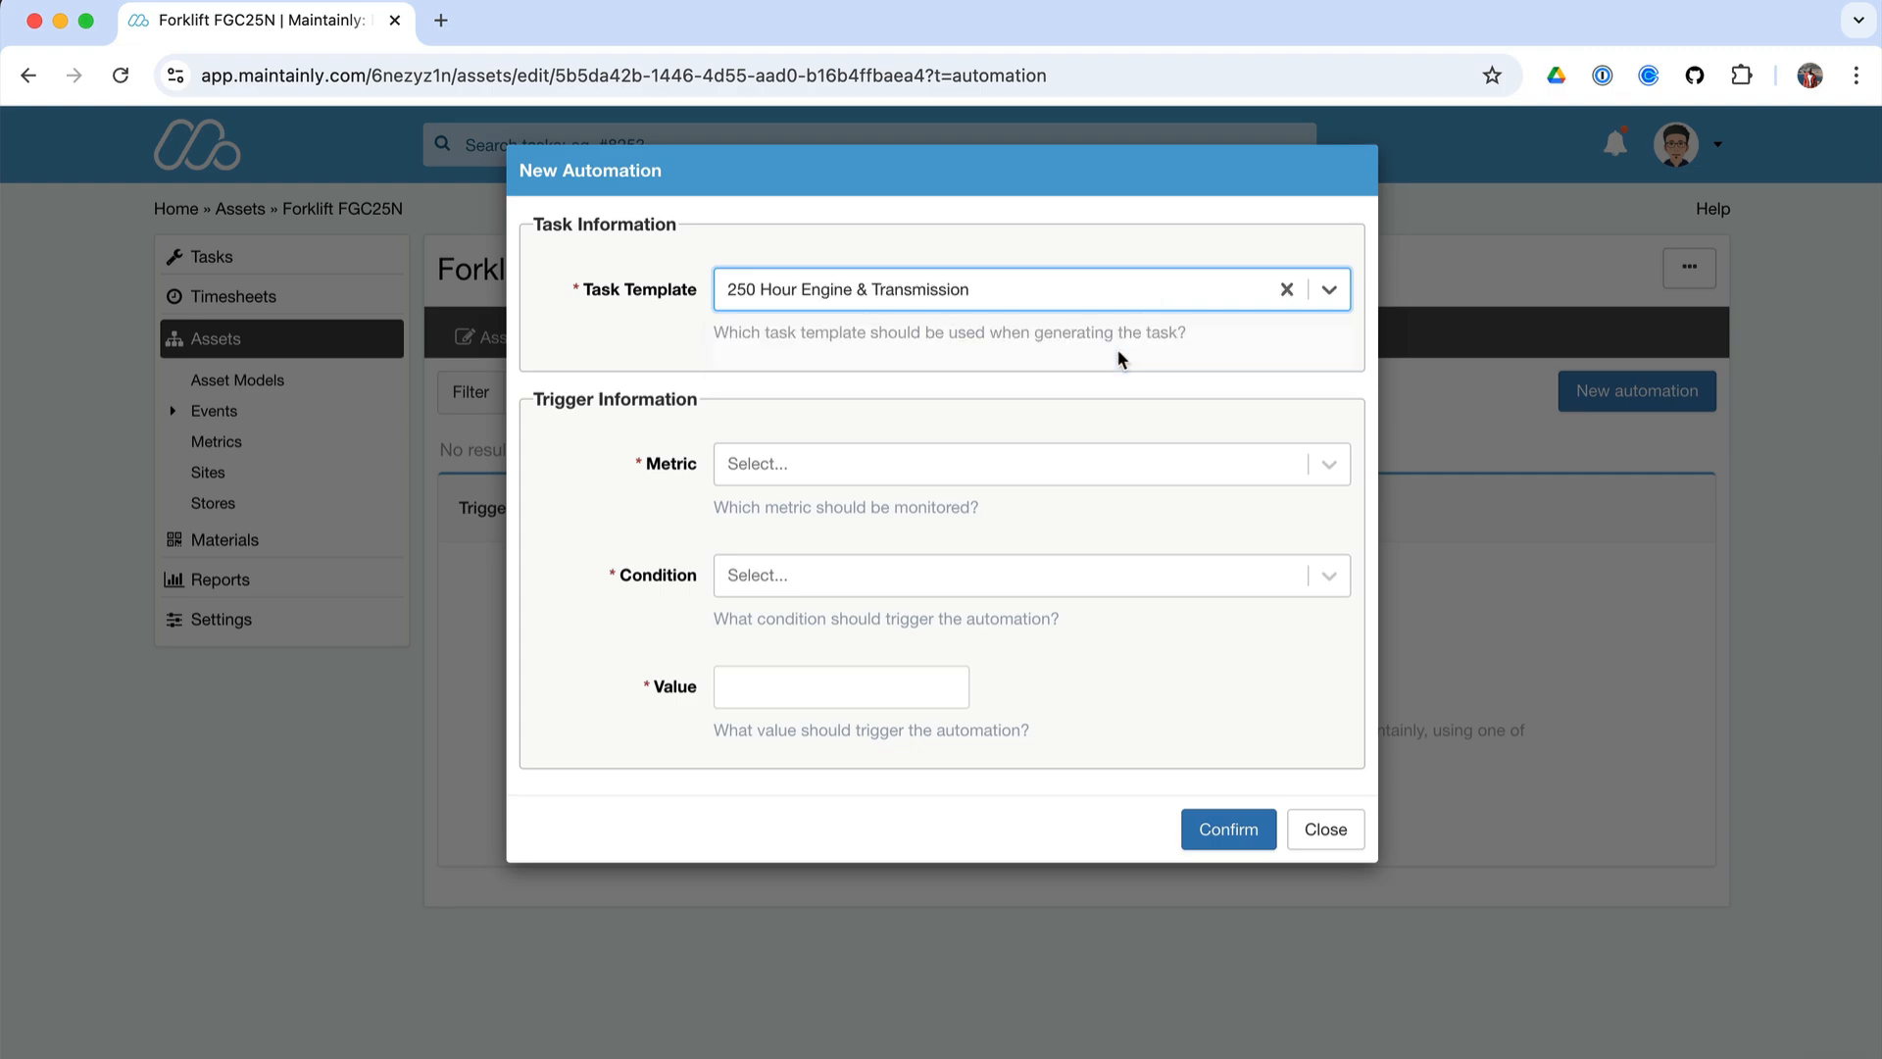
pyautogui.click(1105, 467)
pyautogui.click(1087, 570)
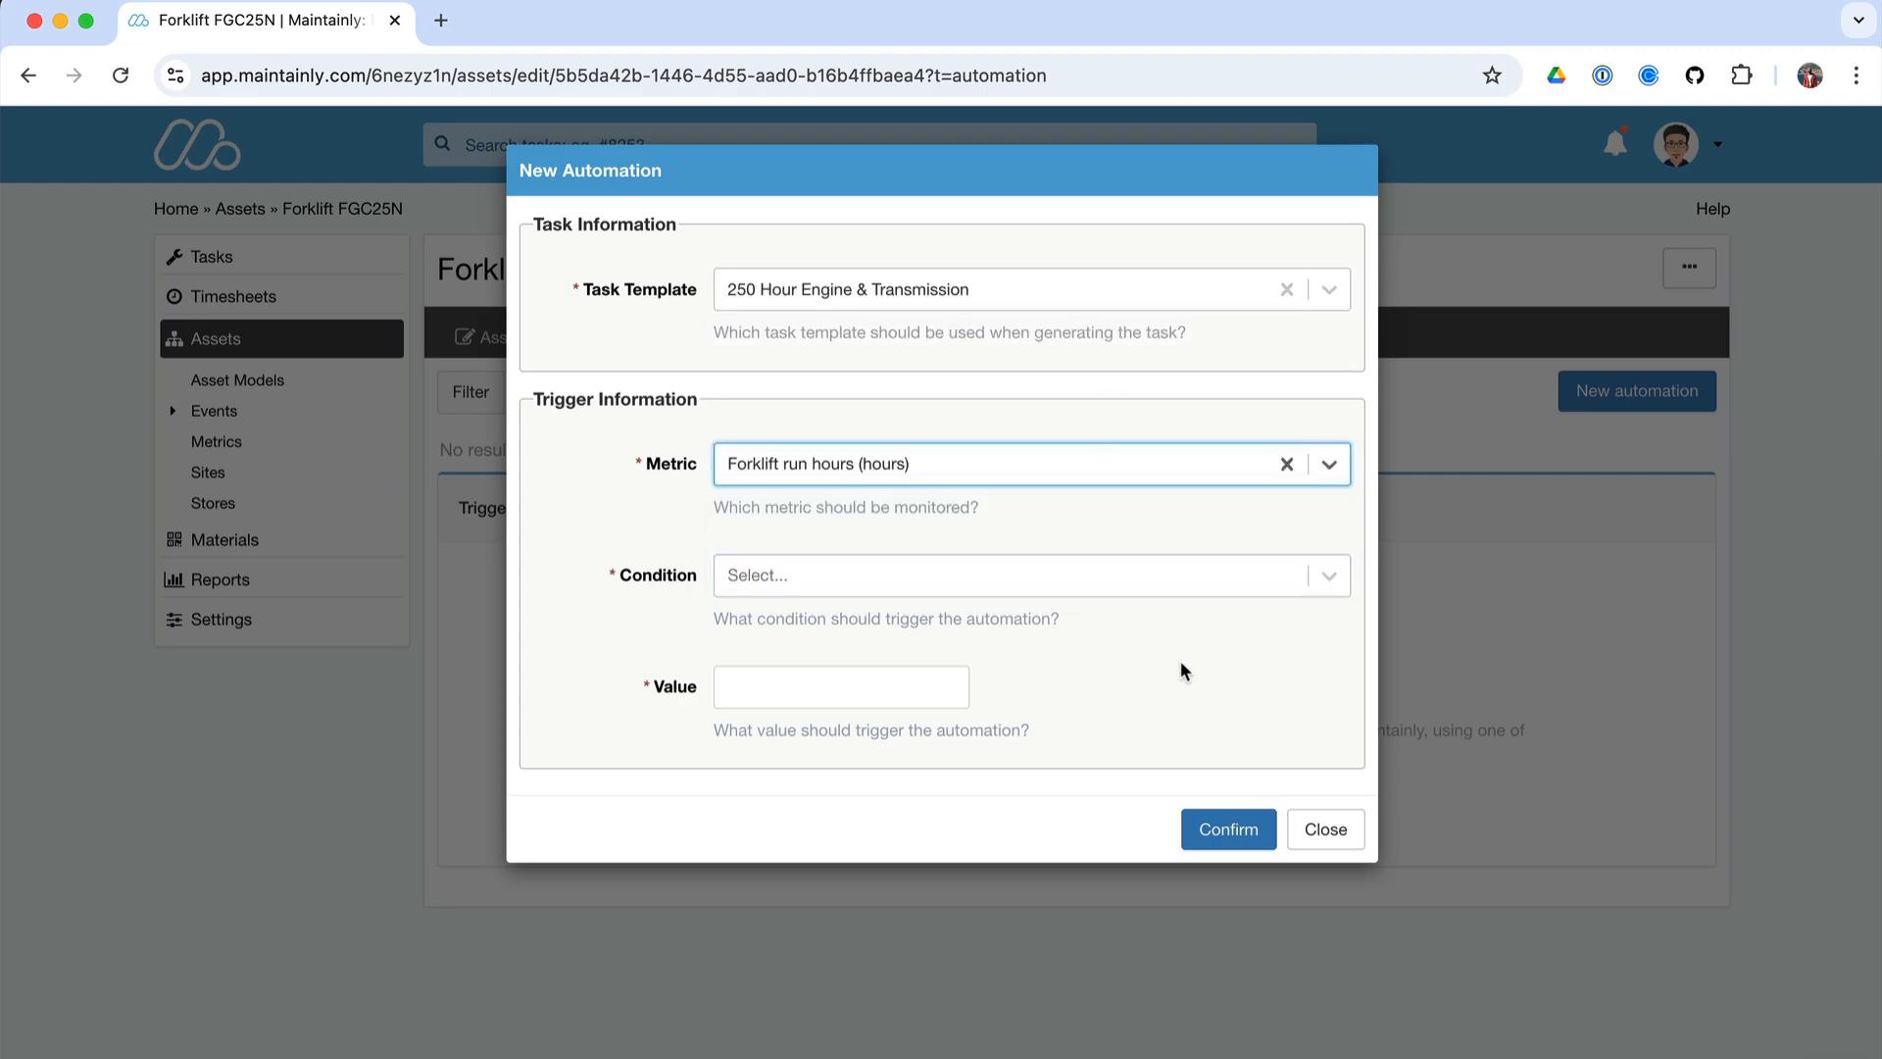
# - Set the automation's trigger to an interval of 250 on a Floating (trigger) basis and save the automation
pyautogui.click(1126, 578)
pyautogui.click(1001, 686)
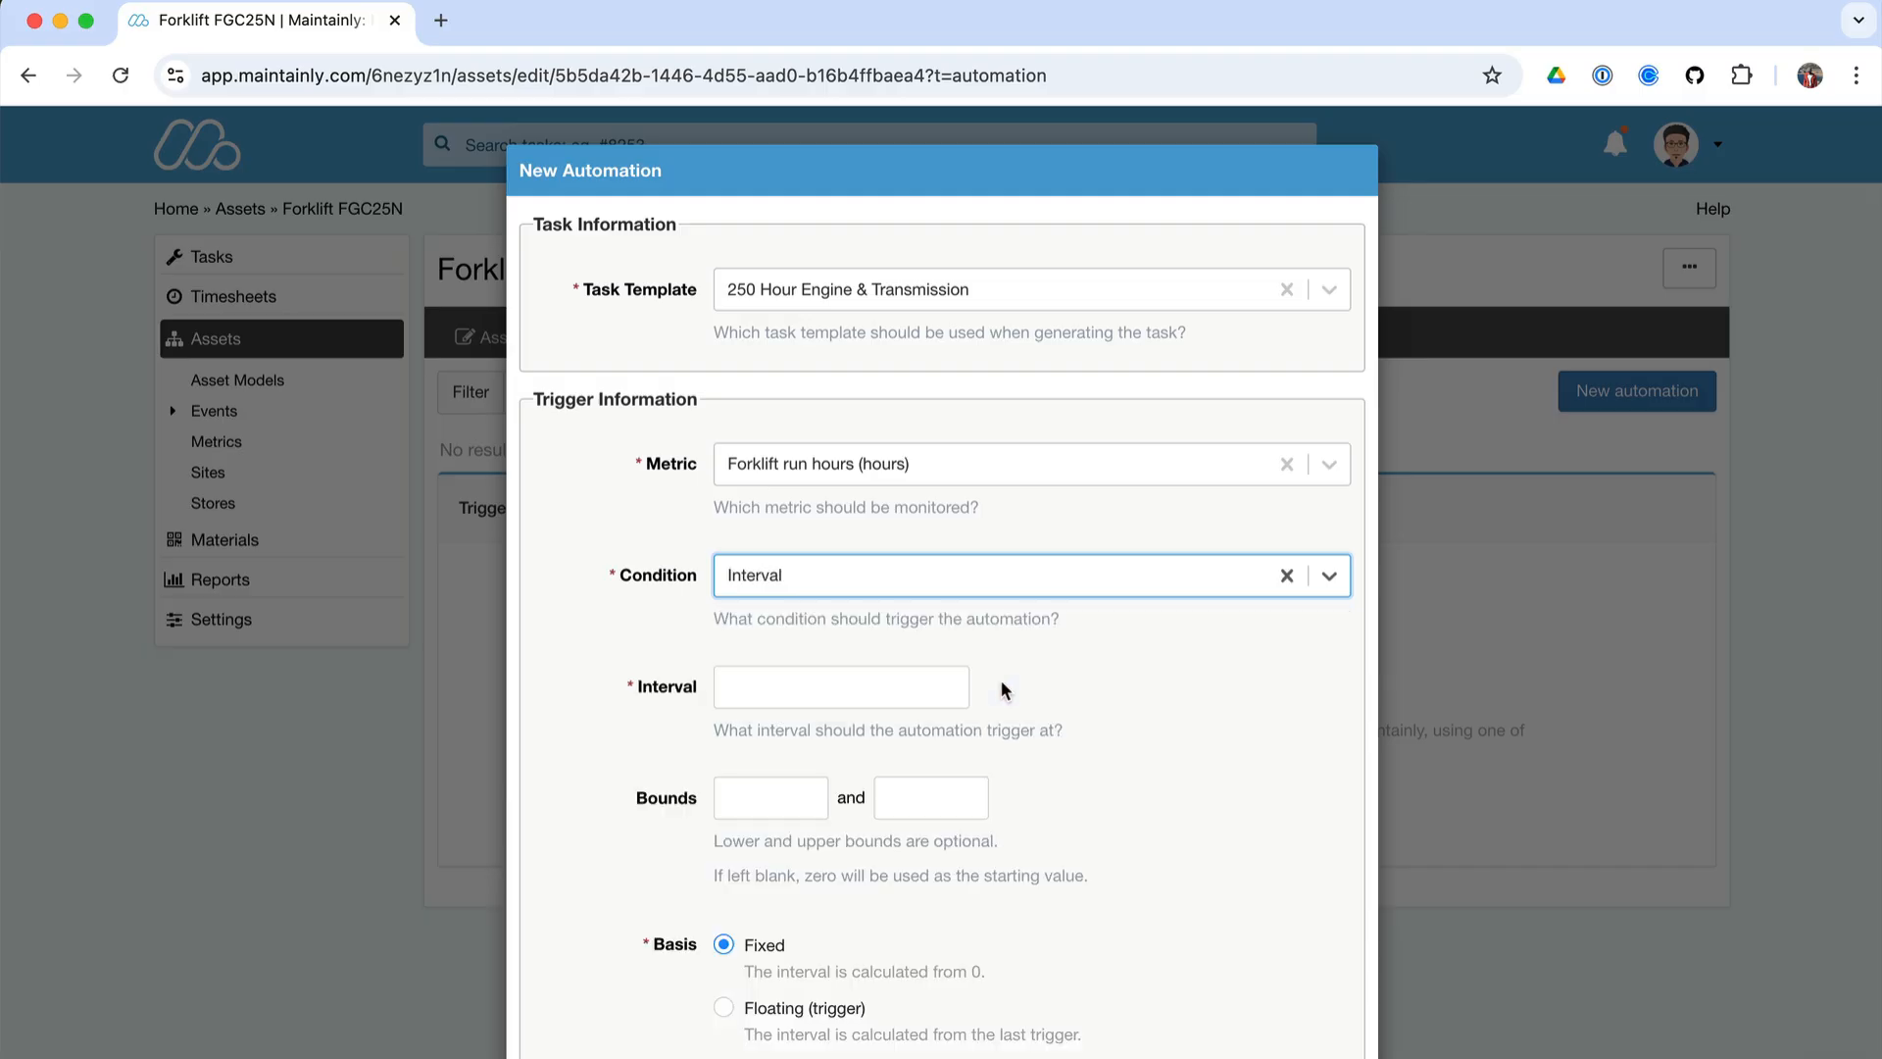
pyautogui.click(915, 686)
pyautogui.write('250')
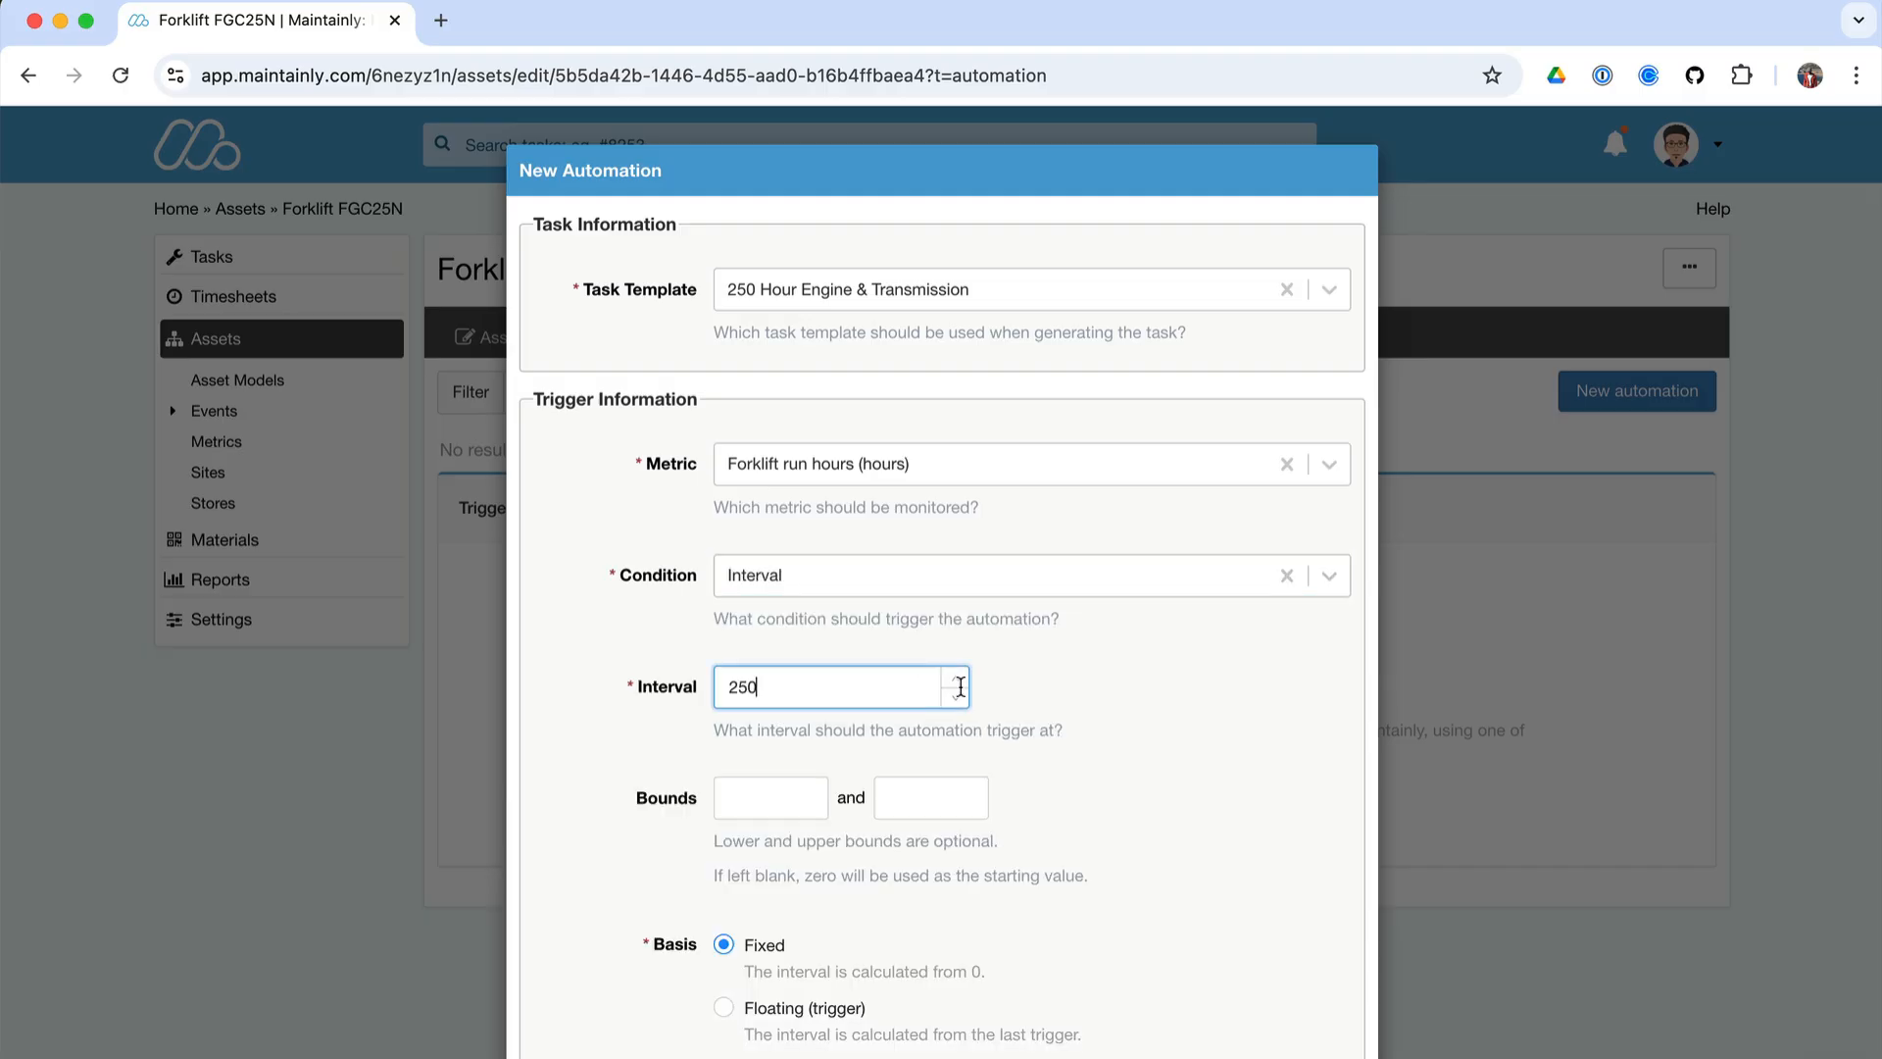
pyautogui.scroll(-2, 1160, 767)
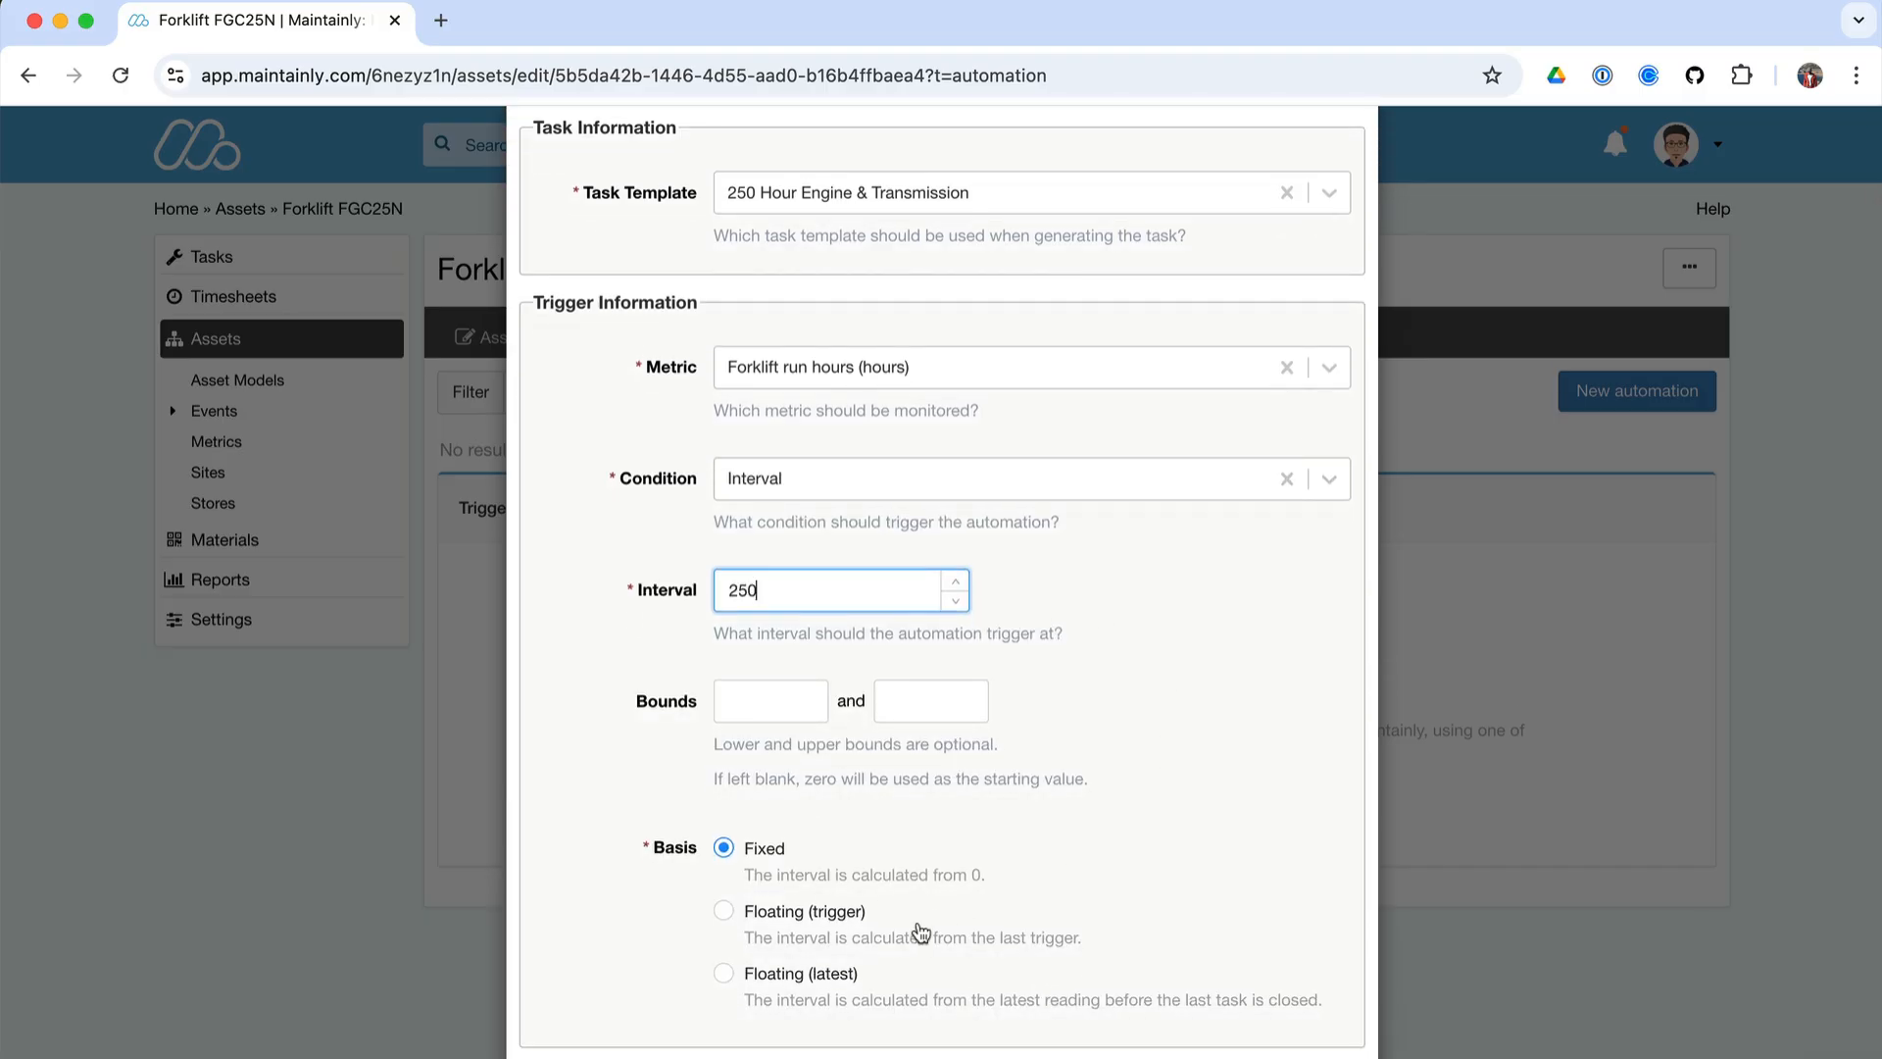
pyautogui.click(723, 911)
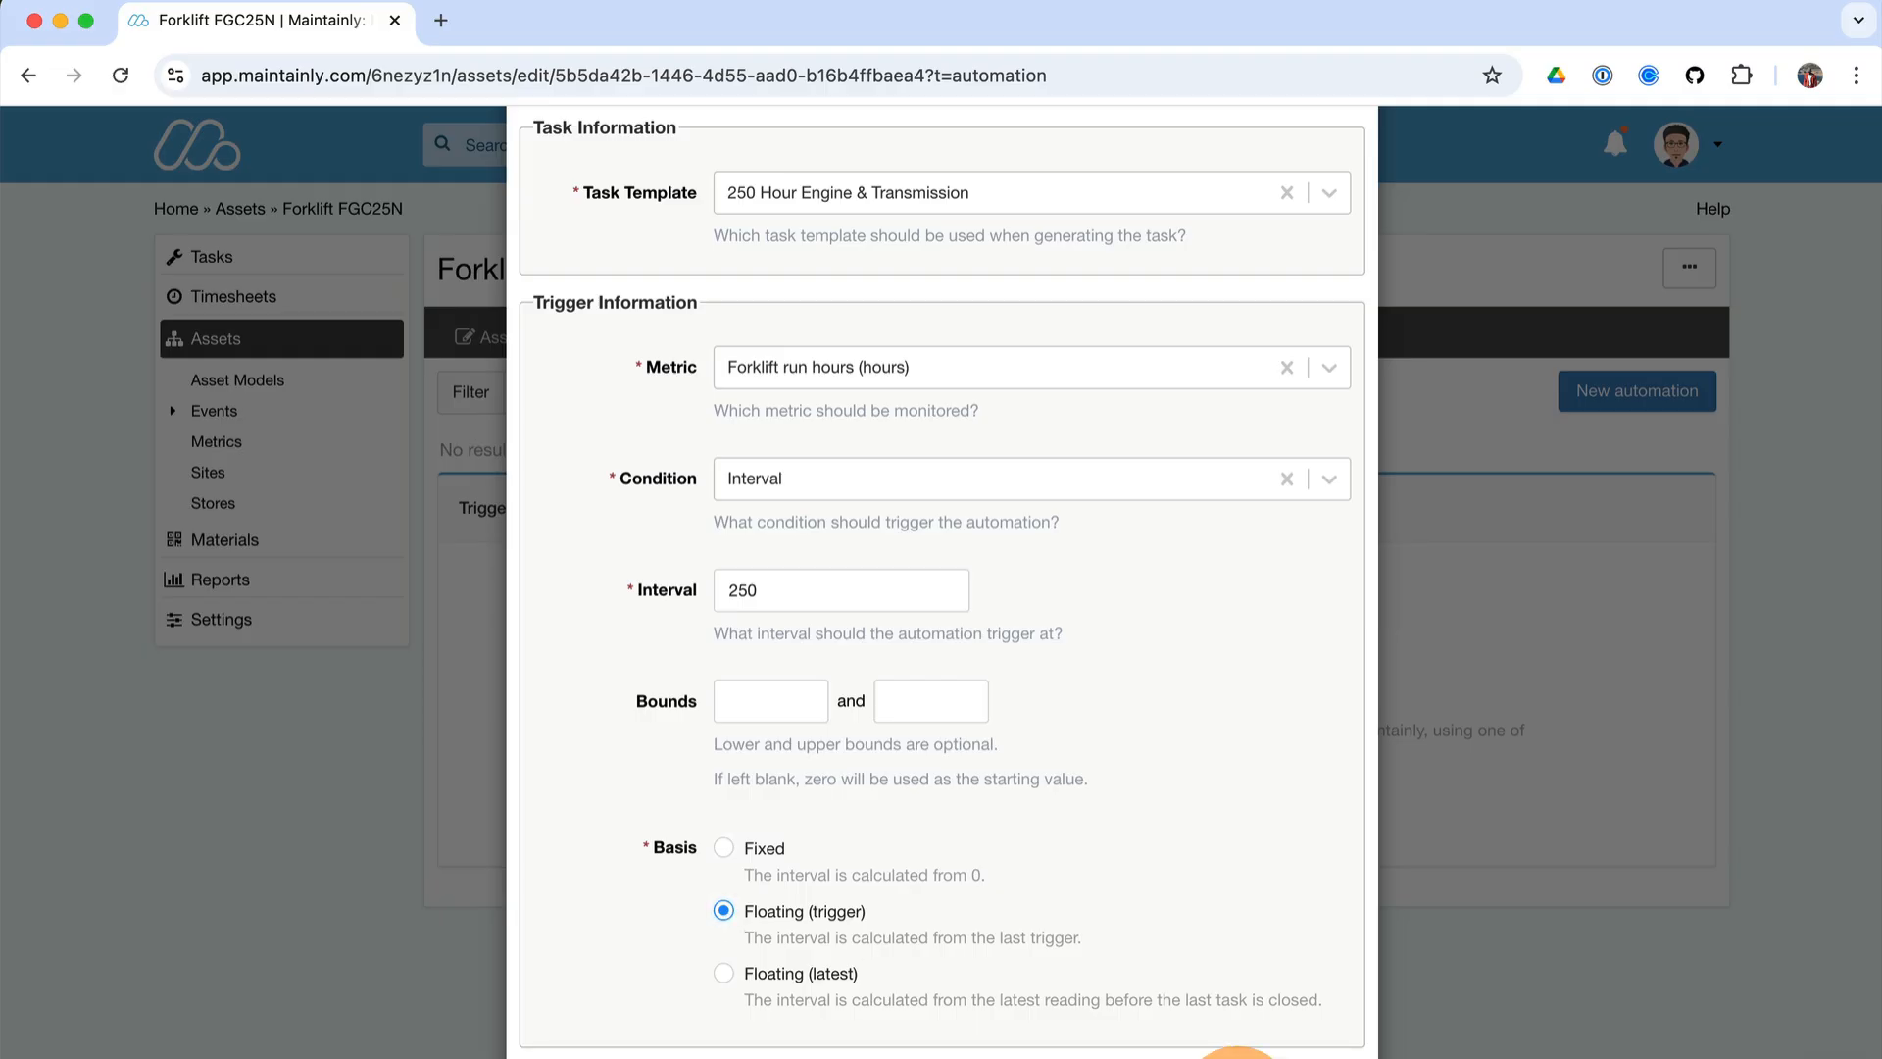
pyautogui.click(1237, 1057)
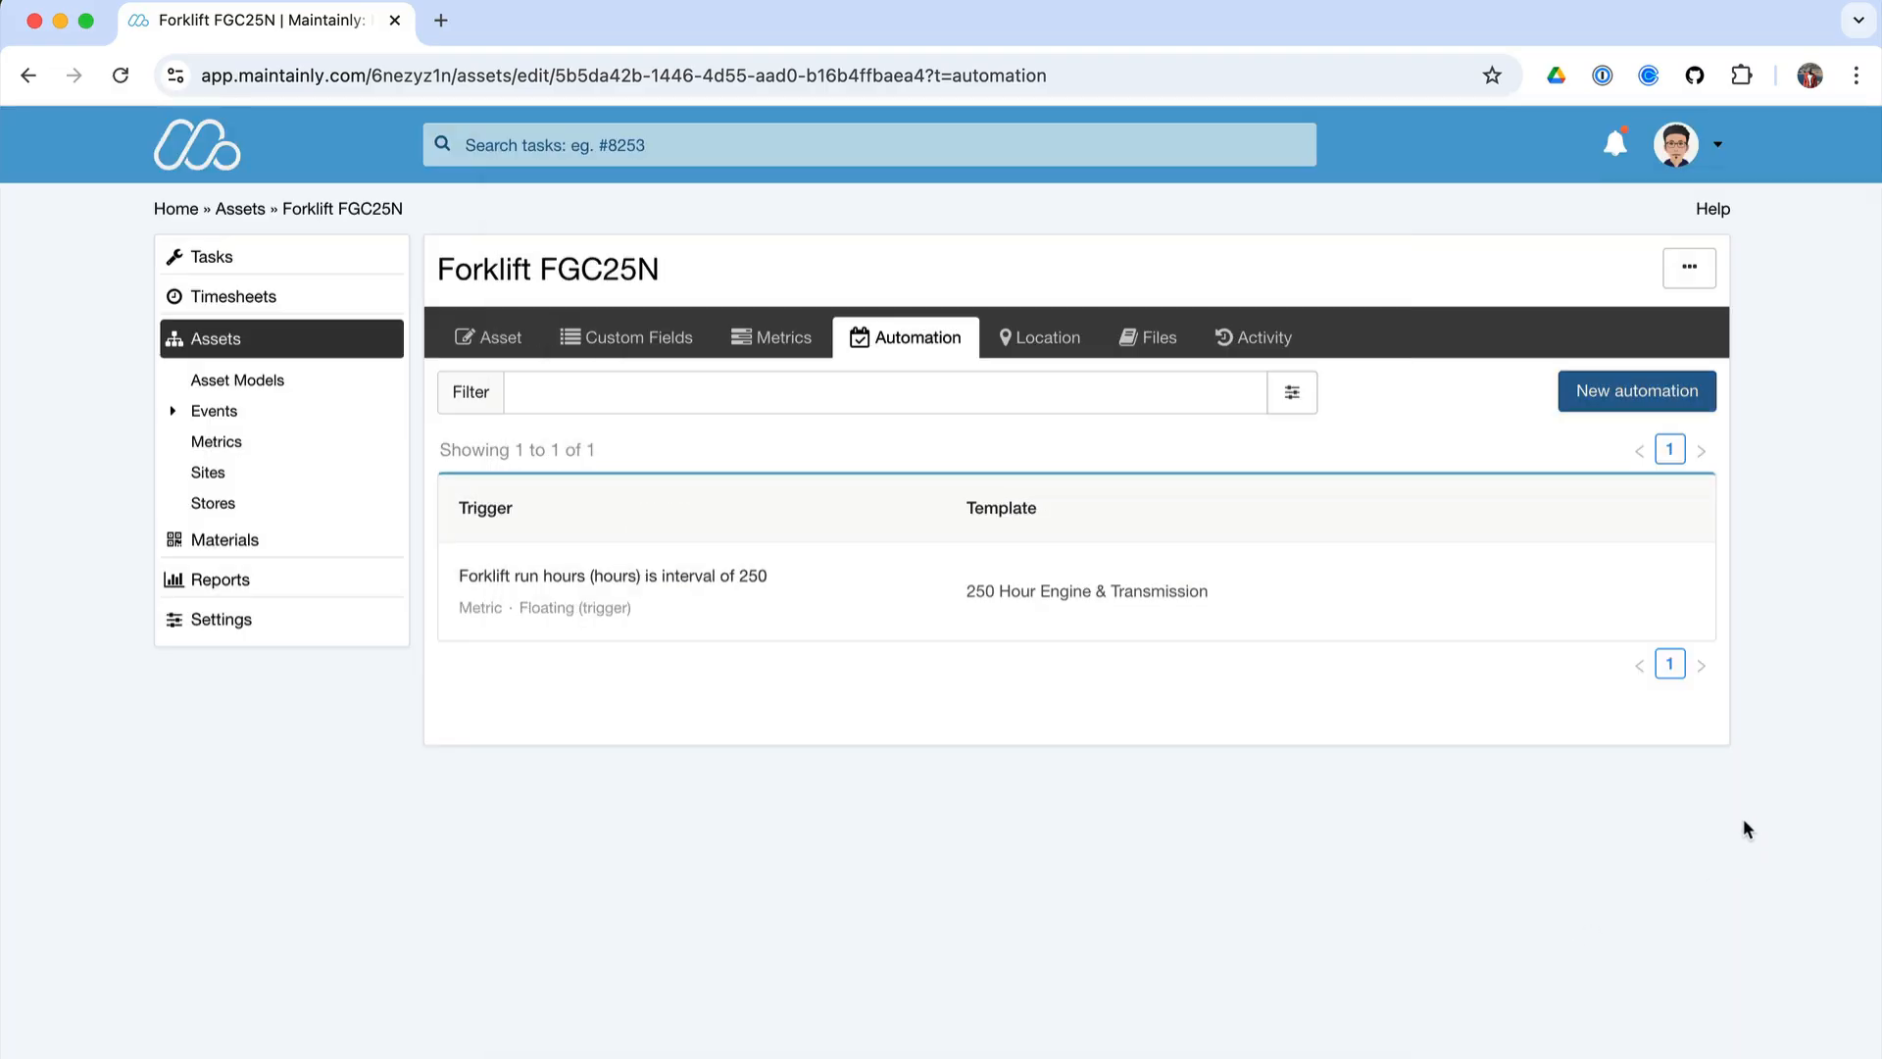
# - Open the metrics list for all assets and show the available actions for the Engine temperature metric
pyautogui.click(235, 450)
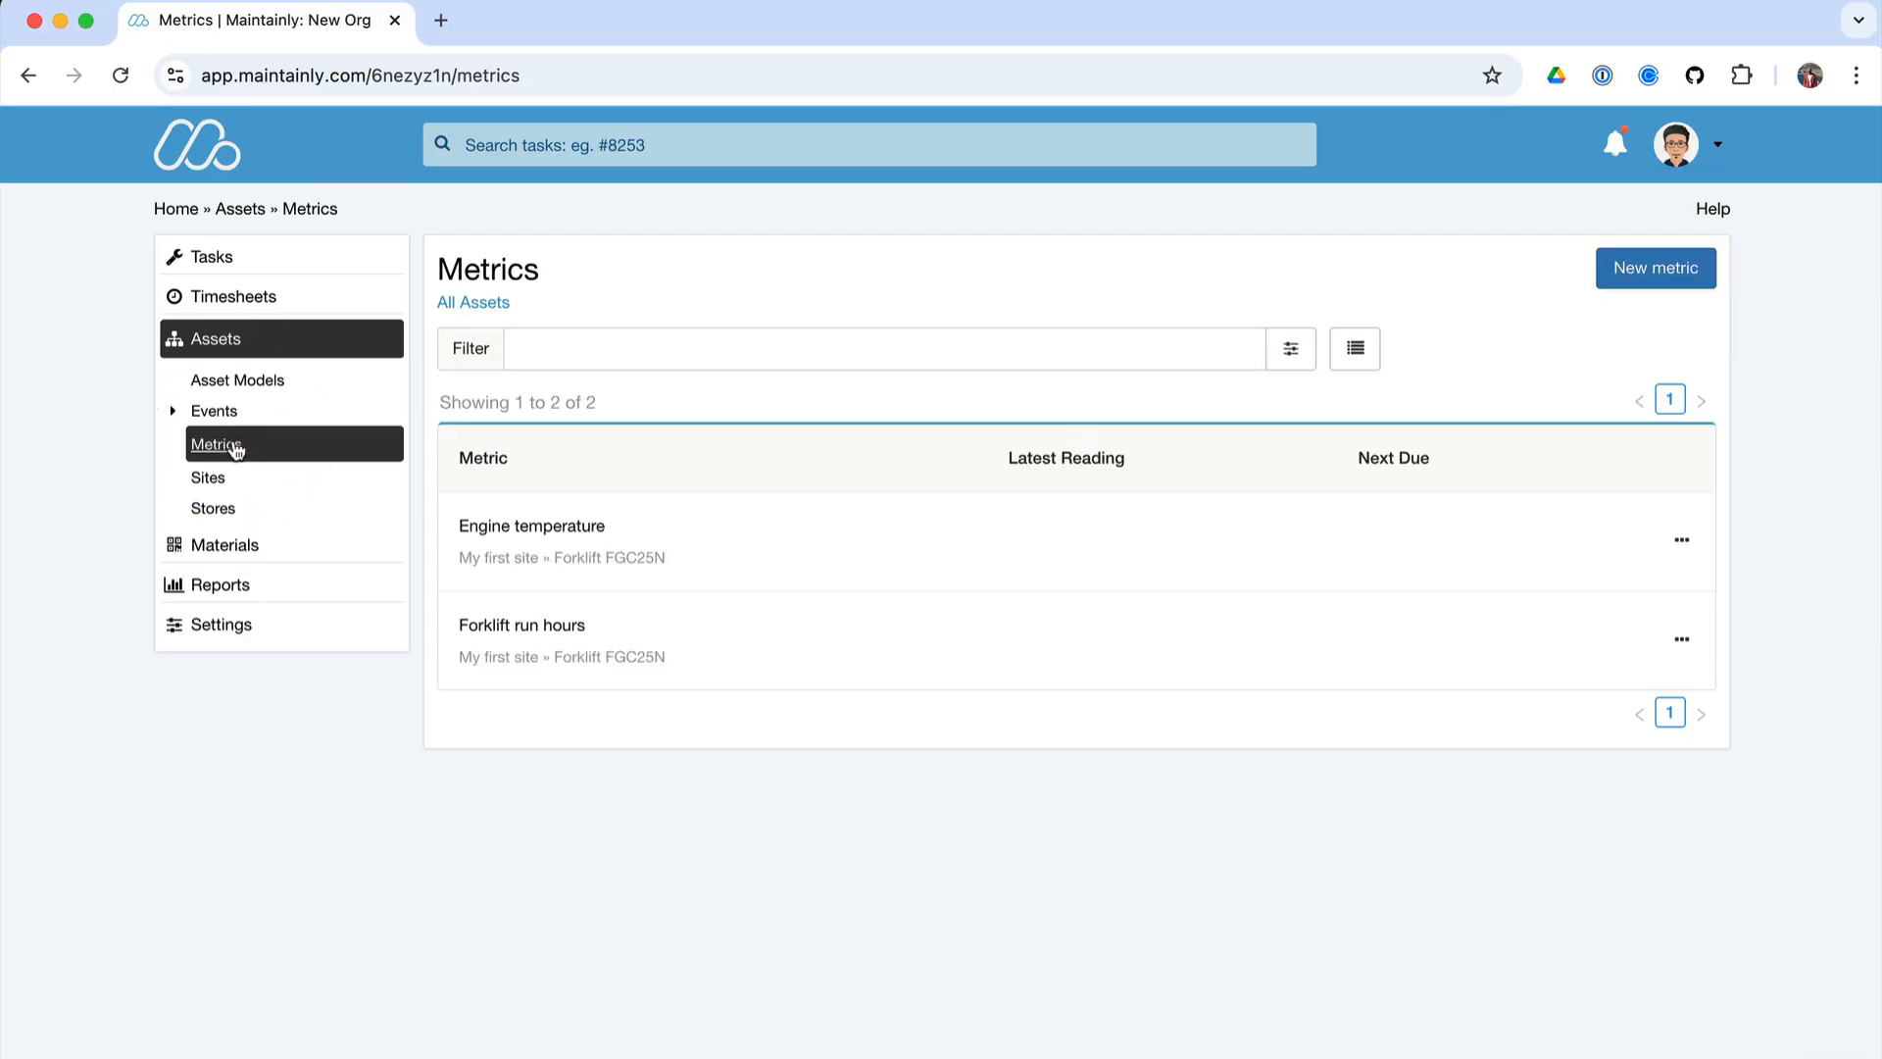
pyautogui.click(1682, 540)
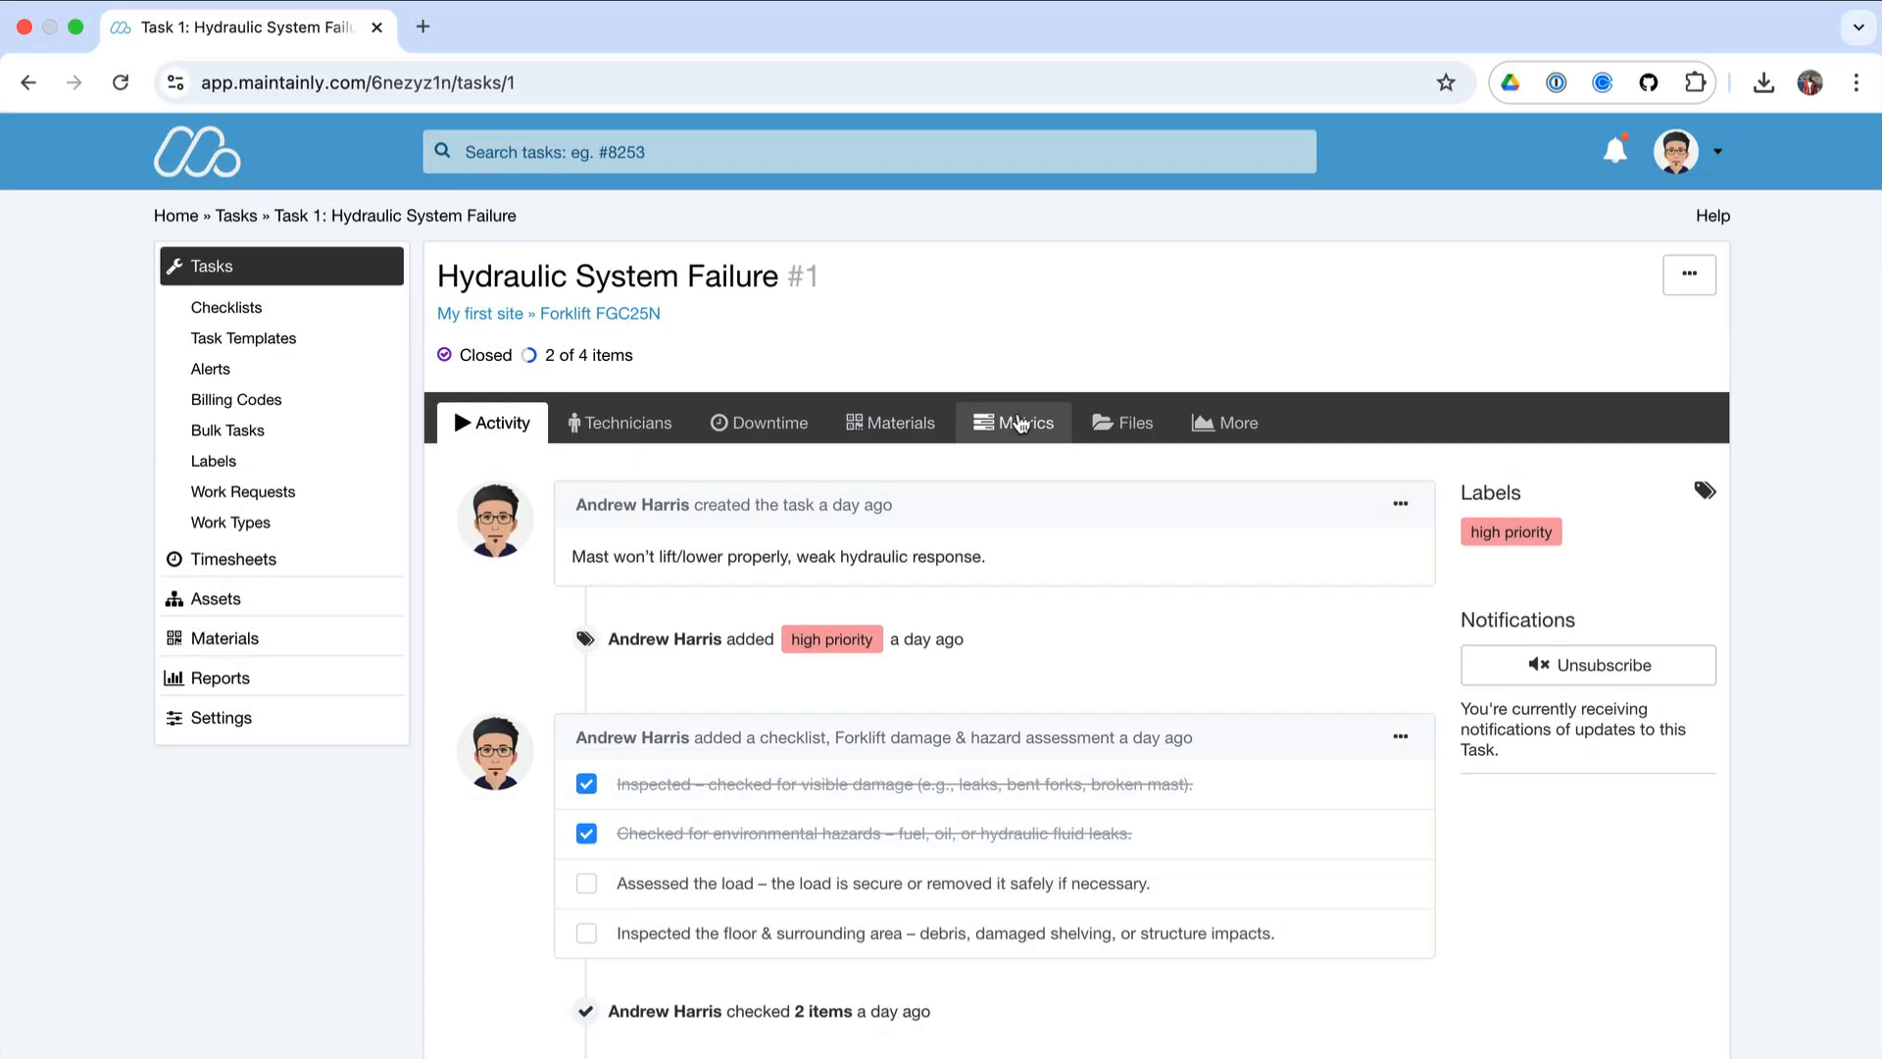
# - Open the metrics of the Hydraulic System Failure task and start a new reading for Forklift run hours
pyautogui.click(1021, 424)
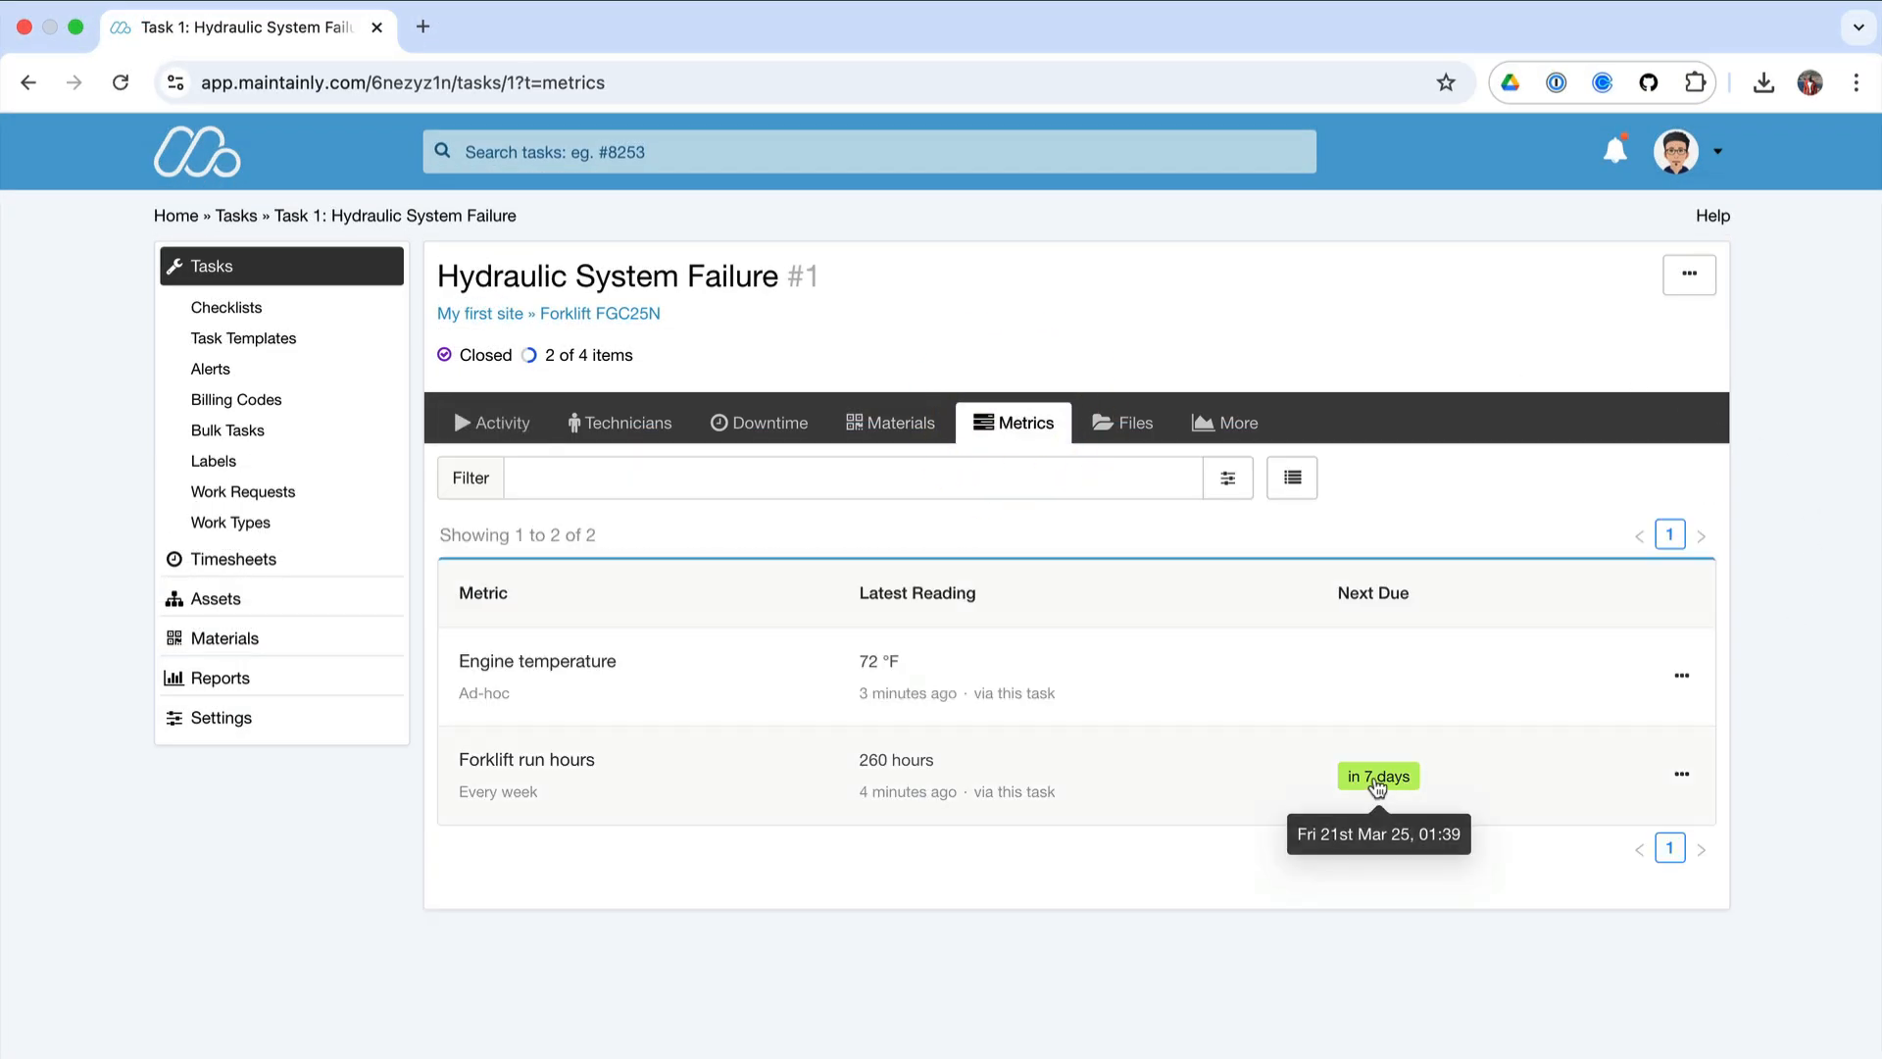
pyautogui.click(1682, 779)
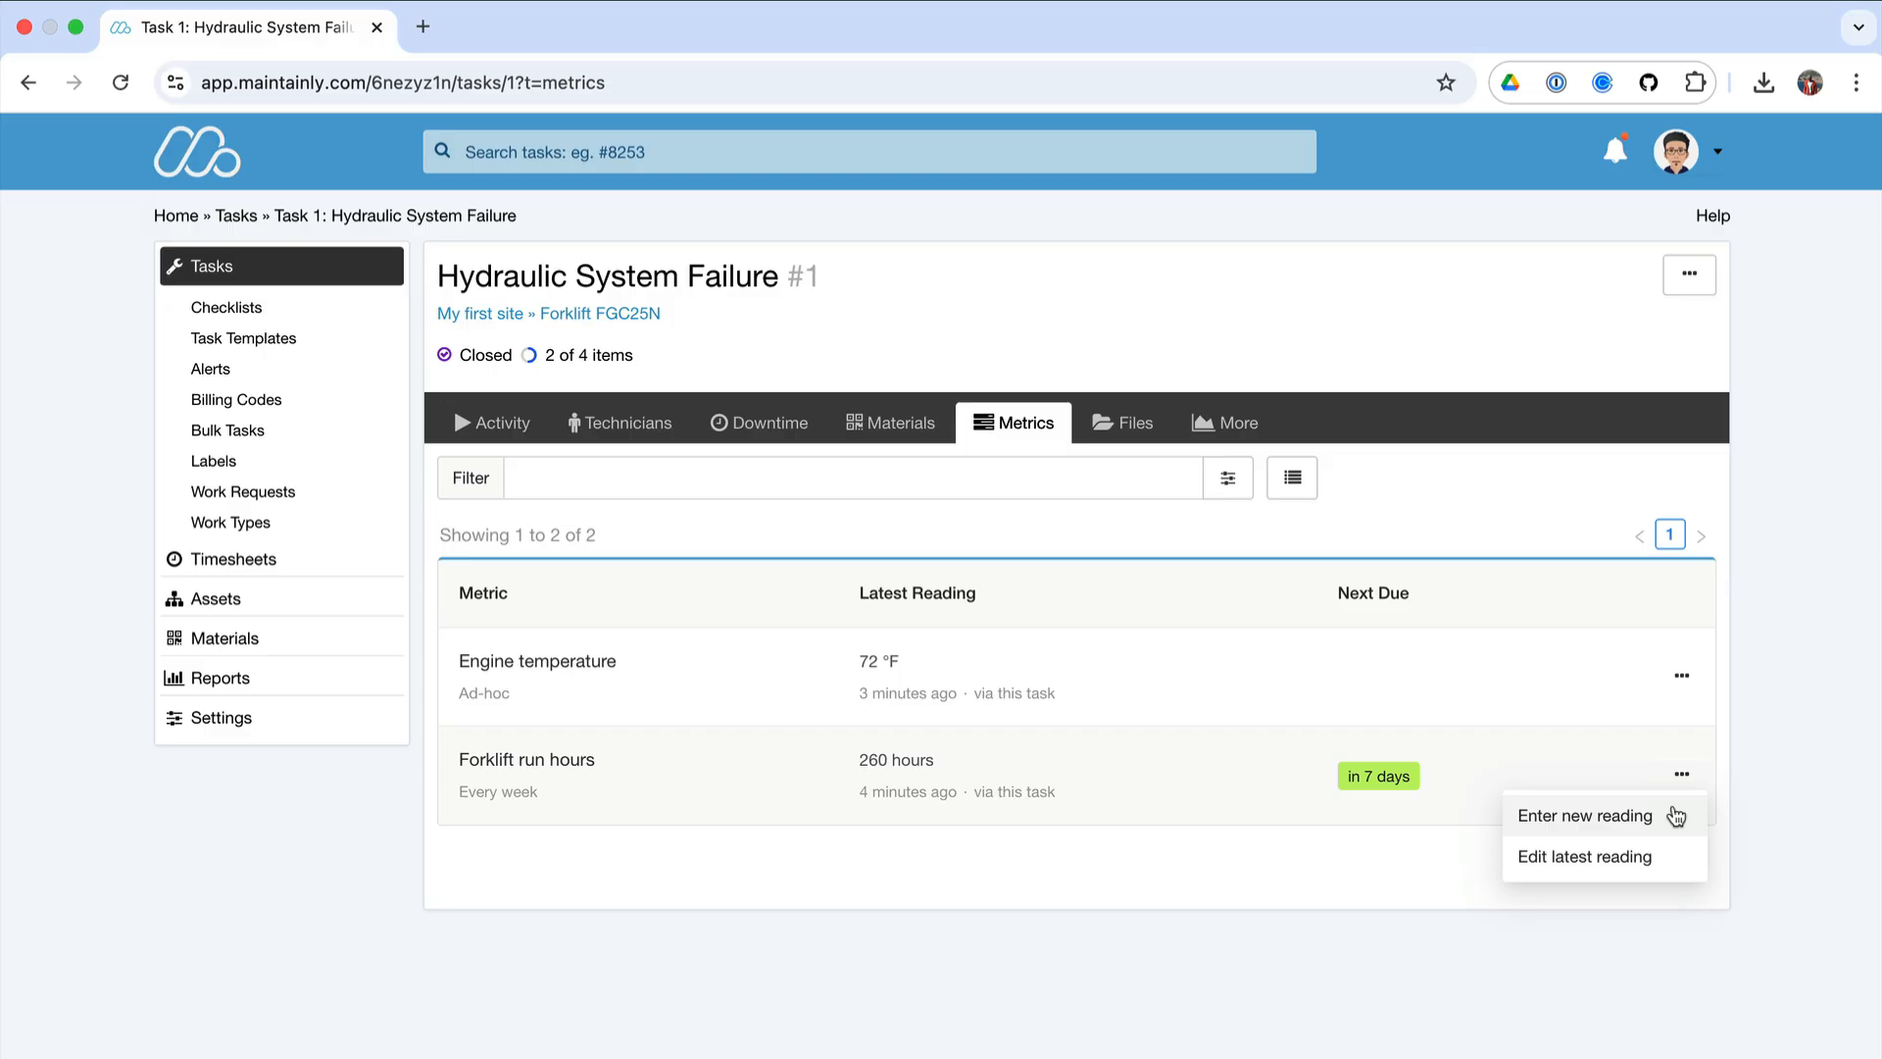
pyautogui.click(1676, 817)
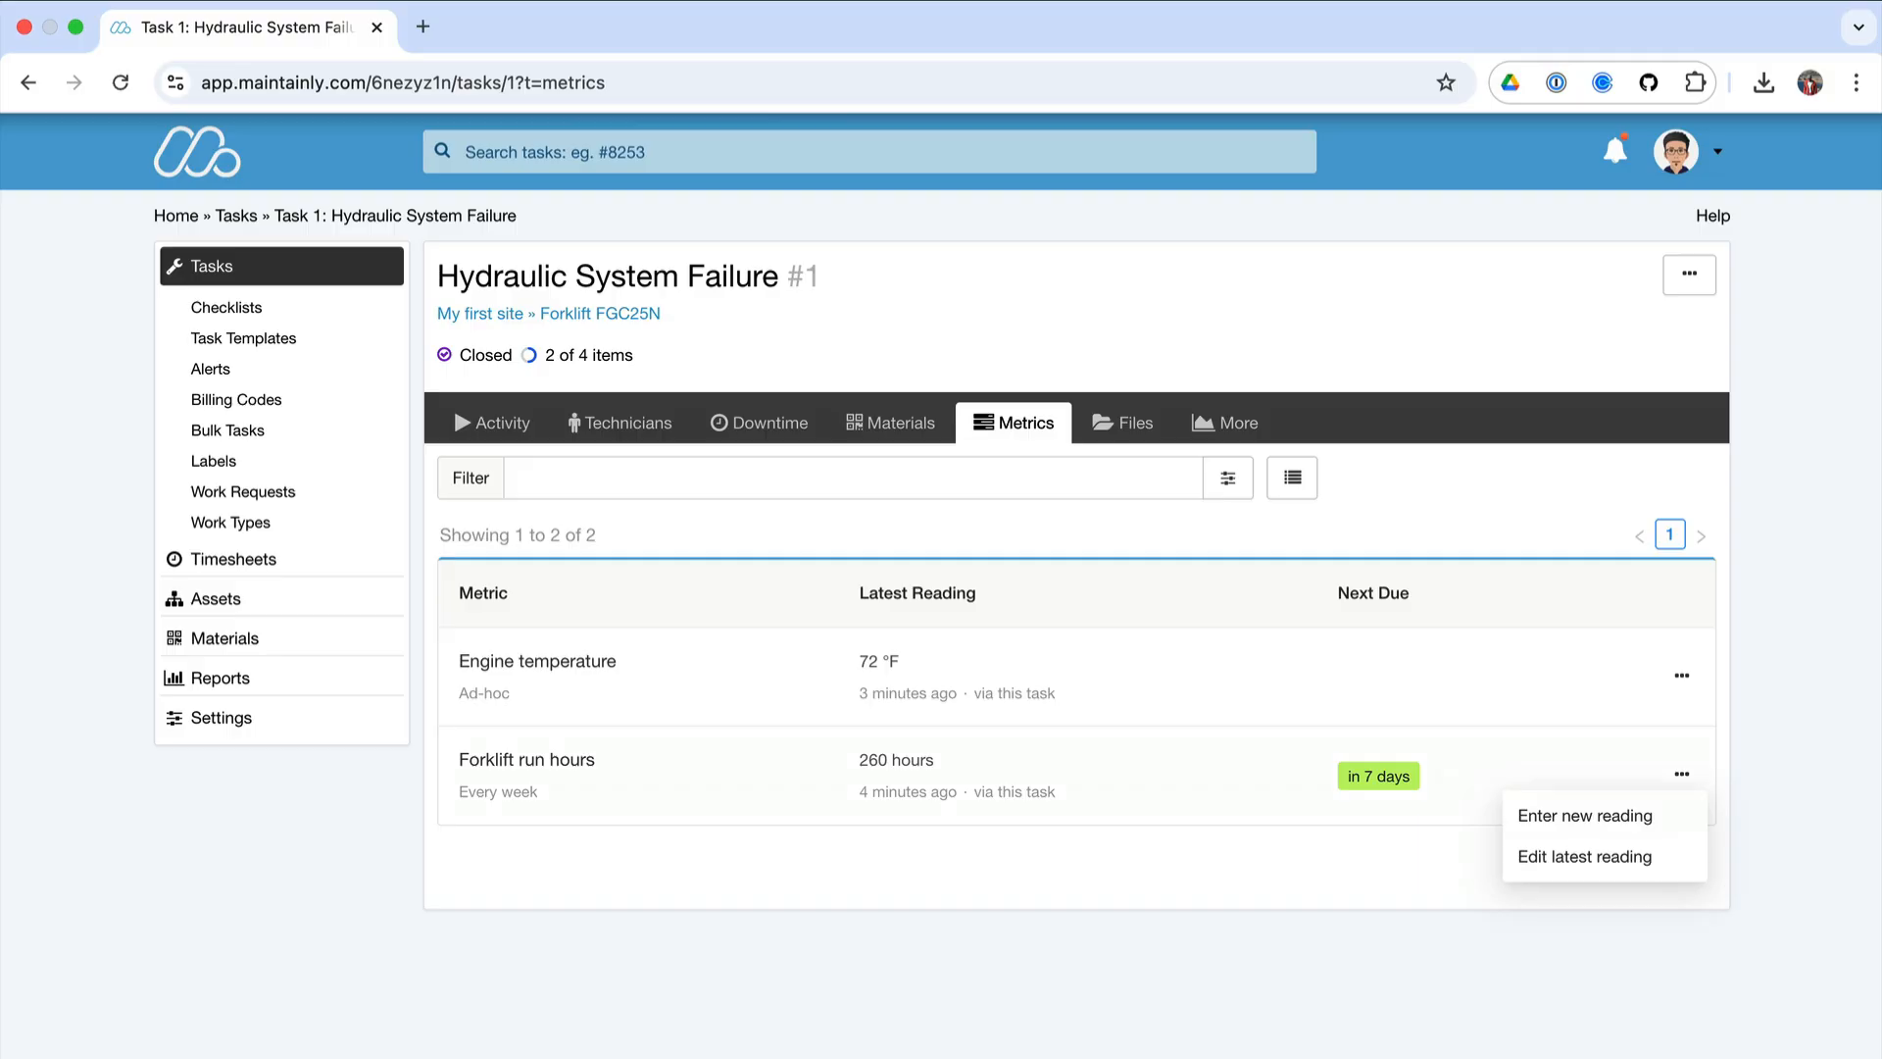